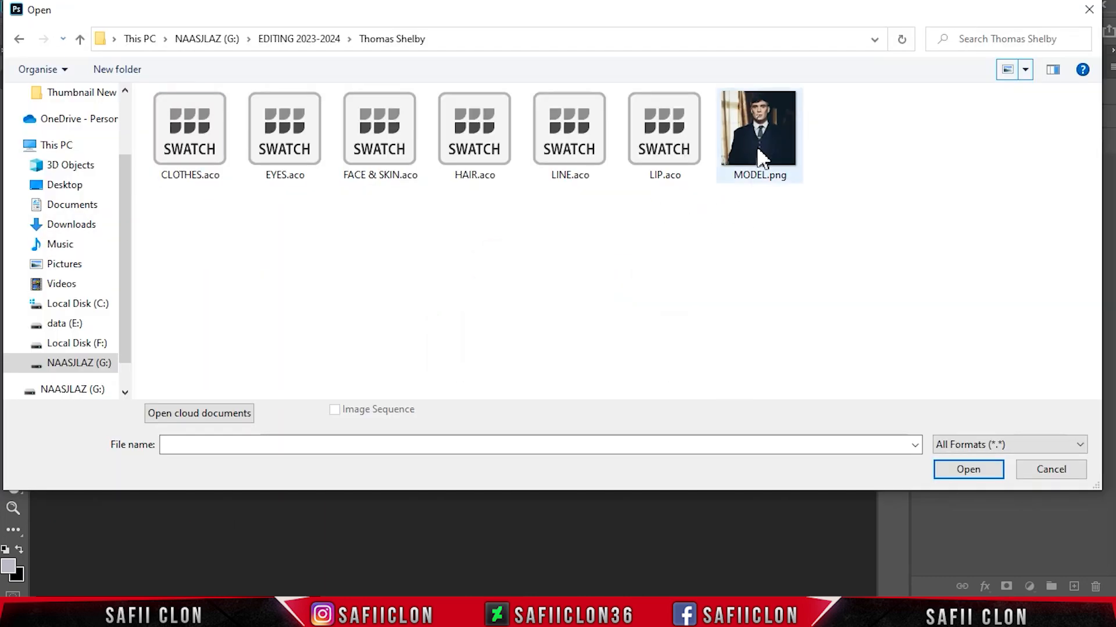
- Open the image MODEL.png from the Thomas Shelby folder
{"action": "left_click", "coordinate": [761, 144]}
{"action": "left_click", "coordinate": [967, 468]}
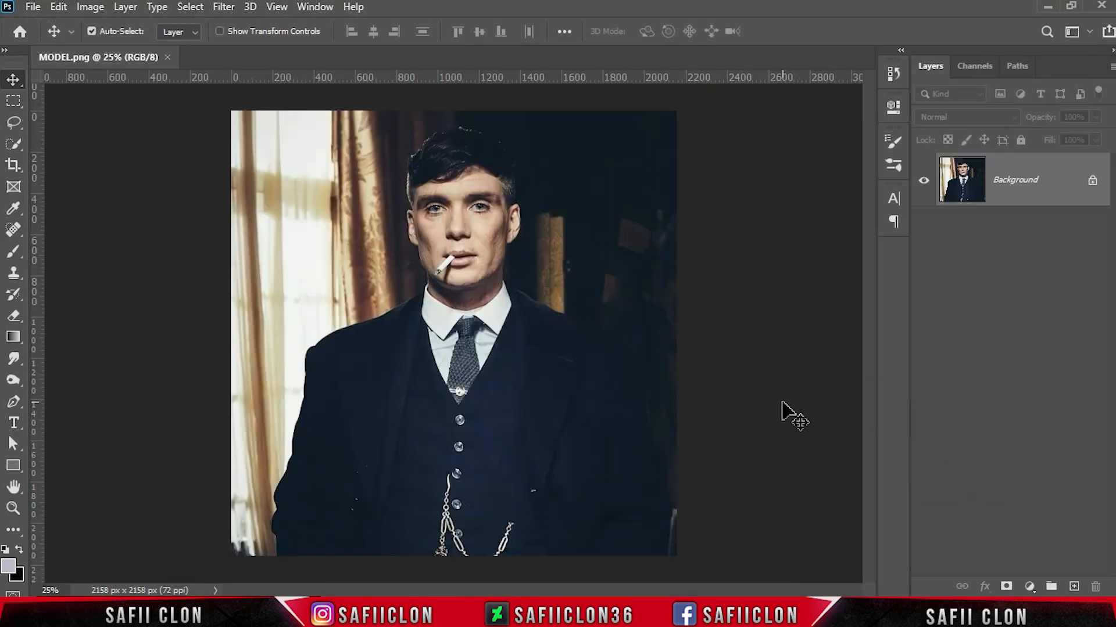
- Crop the image to about 1606 x 1830 px around the man's head and upper body
{"action": "key", "text": "ctrl+minus"}
{"action": "key", "text": "ctrl+minus"}
{"action": "key", "text": "ctrl+plus"}
{"action": "key", "text": "ctrl+plus"}
{"action": "left_click_drag", "start_coordinate": [17, 168], "coordinate": [58, 163]}
{"action": "left_click_drag", "start_coordinate": [224, 334], "coordinate": [262, 344]}
{"action": "left_click_drag", "start_coordinate": [640, 333], "coordinate": [617, 333]}
{"action": "left_click_drag", "start_coordinate": [453, 557], "coordinate": [455, 520]}
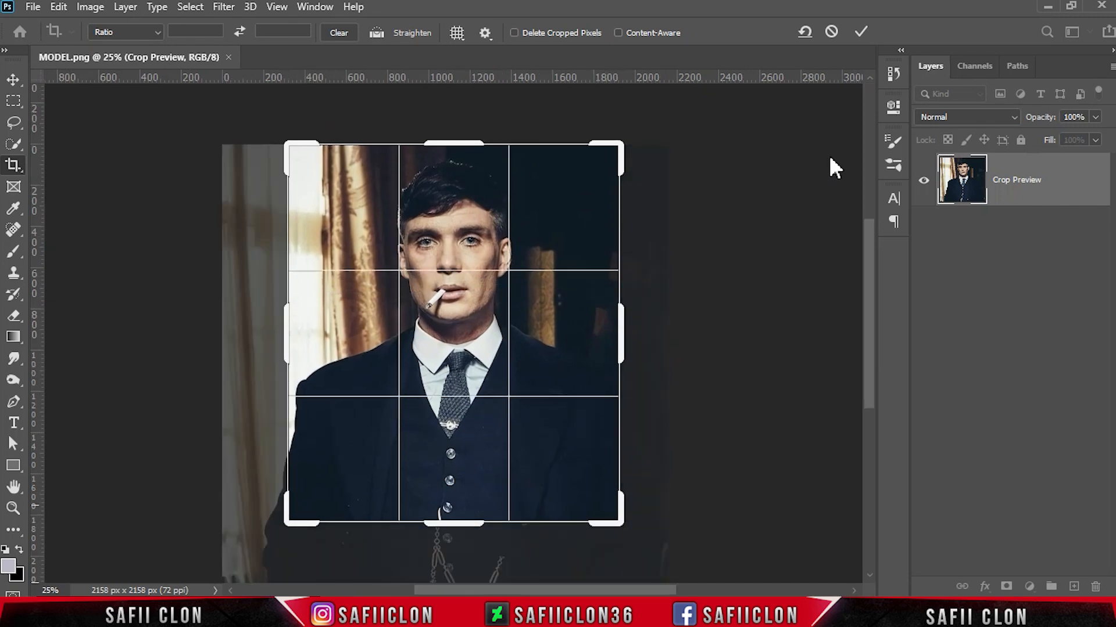
{"action": "left_click", "coordinate": [859, 33]}
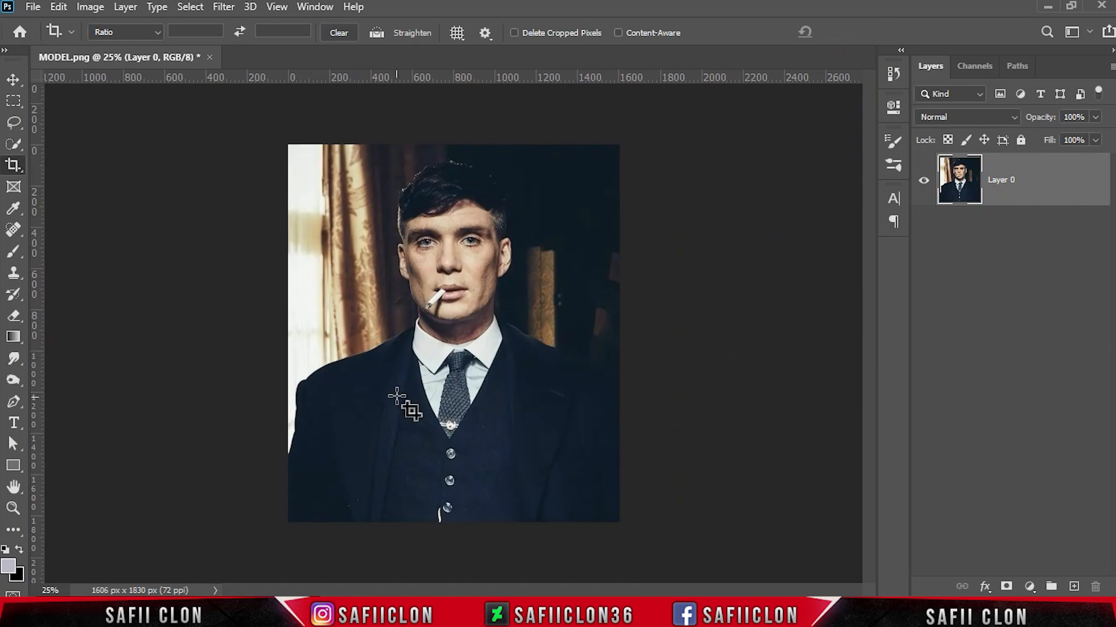
- Duplicate the cropped photo layer and rename the copy POSTERIZE
{"action": "right_click", "coordinate": [1046, 185]}
{"action": "left_click", "coordinate": [874, 85]}
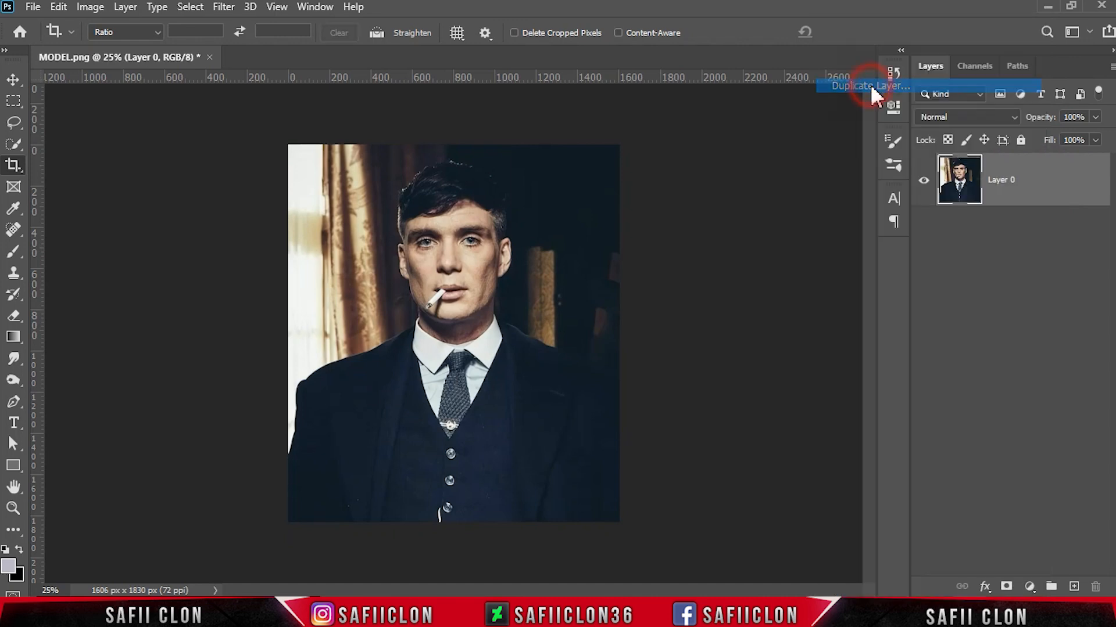
{"action": "left_click", "coordinate": [693, 154]}
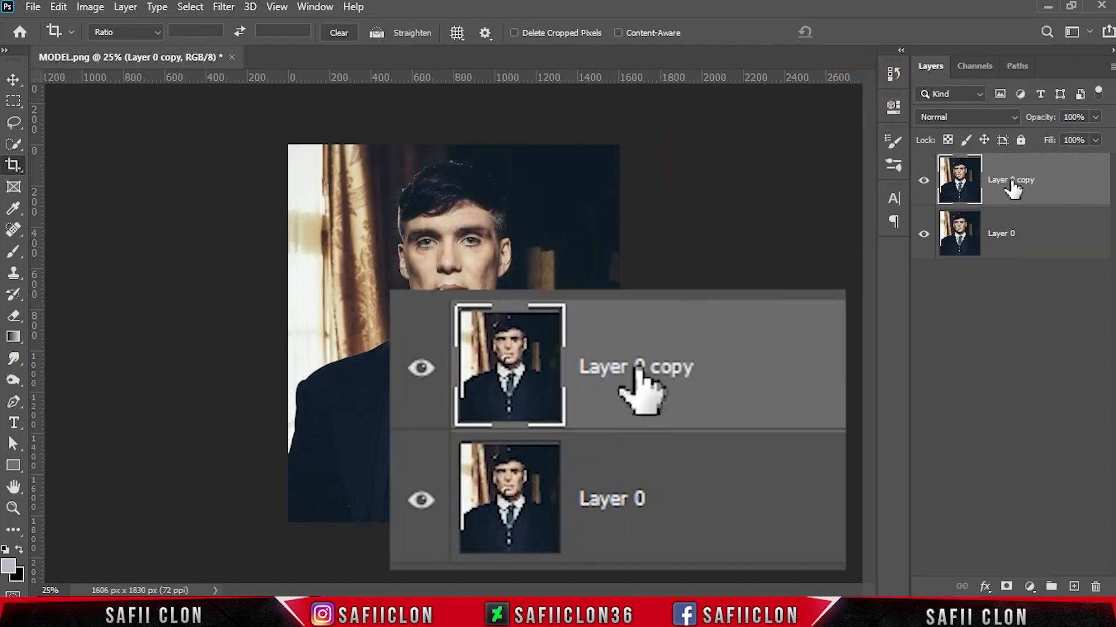
{"action": "double_click", "coordinate": [1011, 180]}
{"action": "type", "text": "PO"}
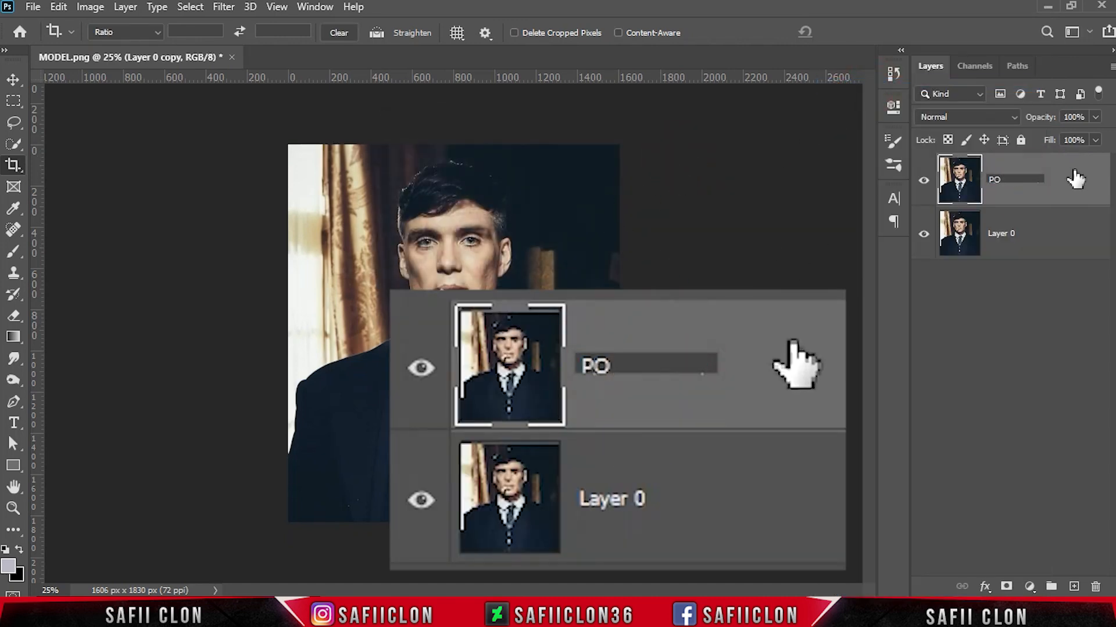
{"action": "type", "text": "STERIZE"}
{"action": "left_click", "coordinate": [1075, 175]}
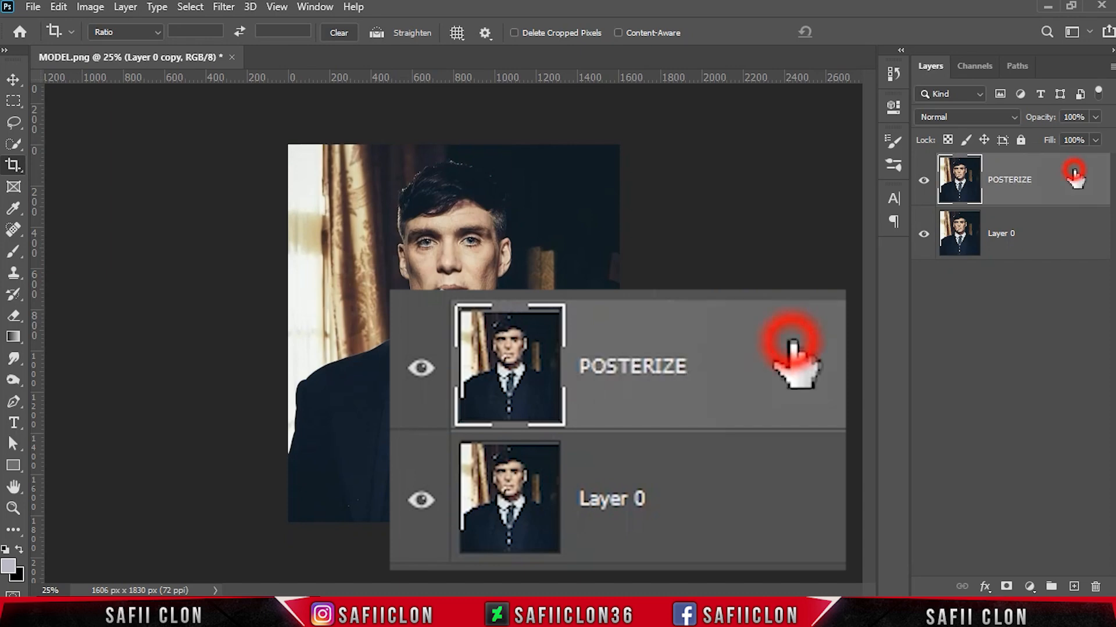
- Rename the lower photo layer ORIGINAL
{"action": "left_click", "coordinate": [1063, 231]}
{"action": "double_click", "coordinate": [1014, 235]}
{"action": "type", "text": "ORIGINAL"}
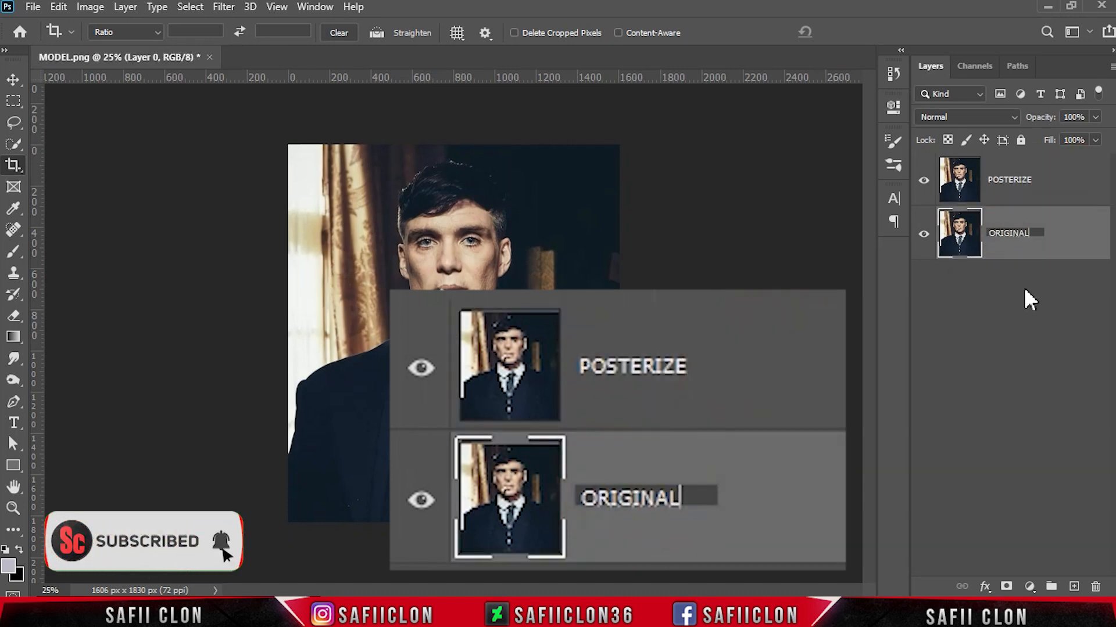
{"action": "left_click", "coordinate": [1062, 241]}
- Hide the POSTERIZE layer and add a white (ffffff) Solid Color fill layer above ORIGINAL
{"action": "left_click", "coordinate": [923, 180]}
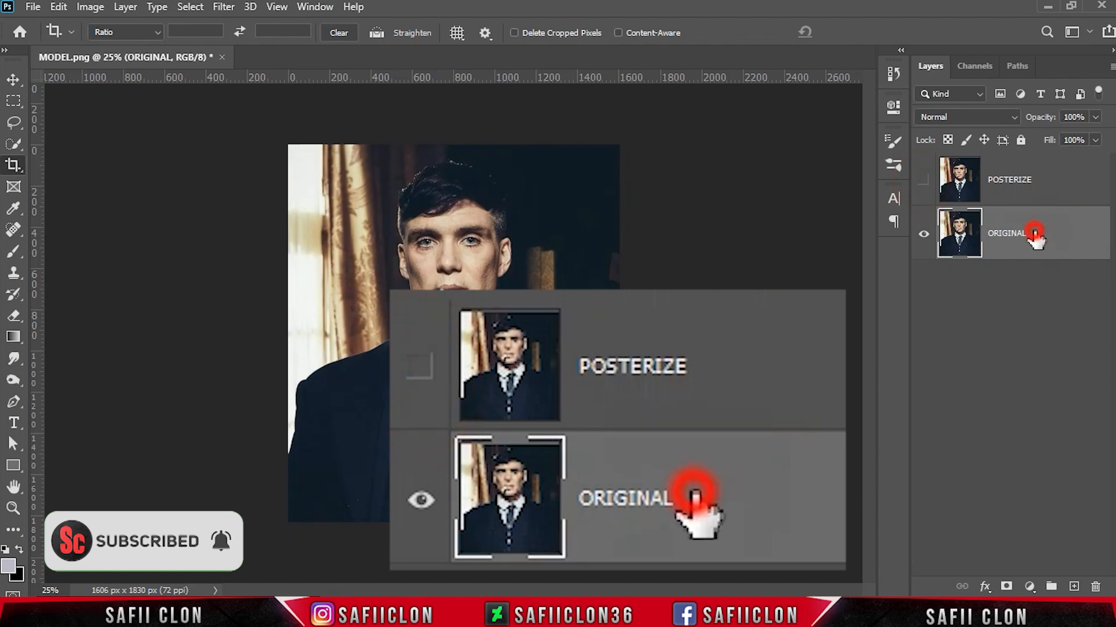
{"action": "left_click", "coordinate": [1028, 588]}
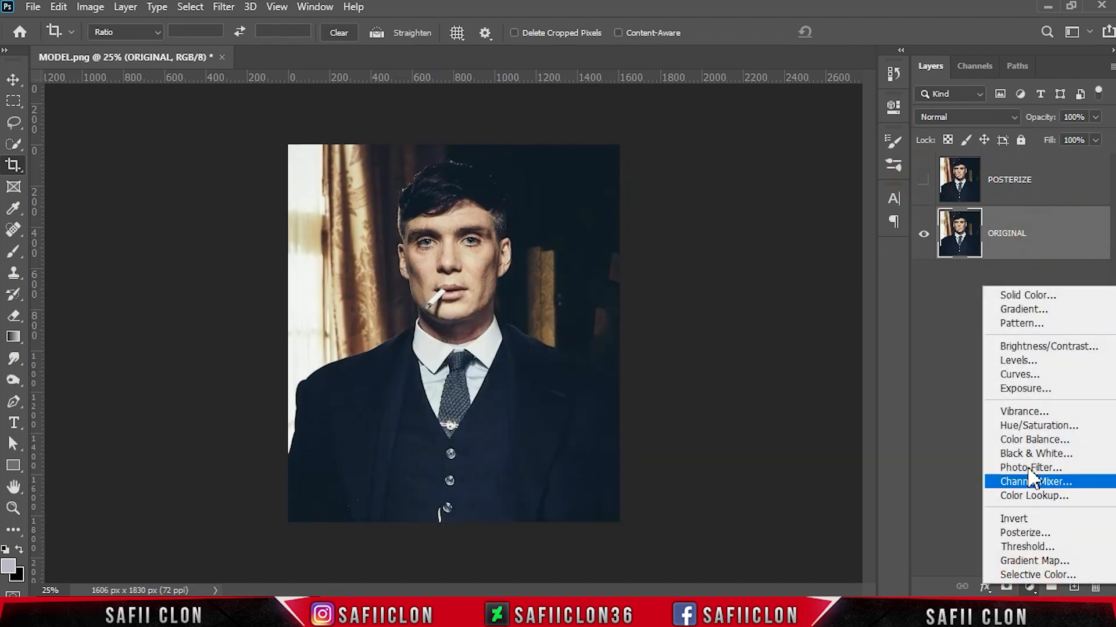
{"action": "left_click", "coordinate": [1004, 296]}
{"action": "left_click_drag", "start_coordinate": [692, 153], "coordinate": [668, 87]}
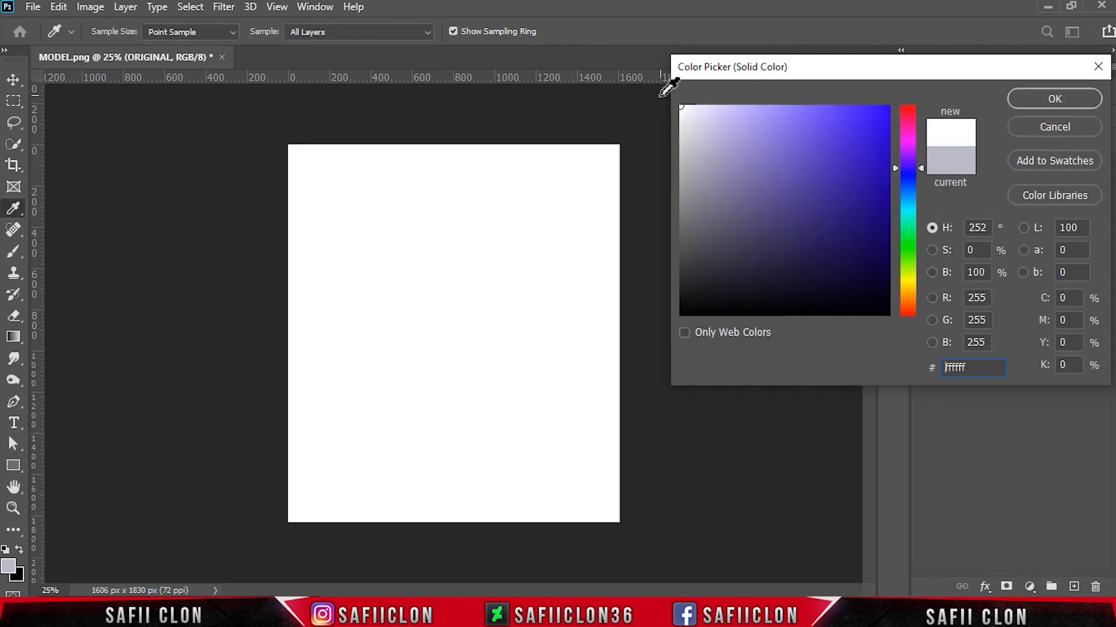
{"action": "left_click", "coordinate": [1025, 100]}
{"action": "key", "text": "c"}
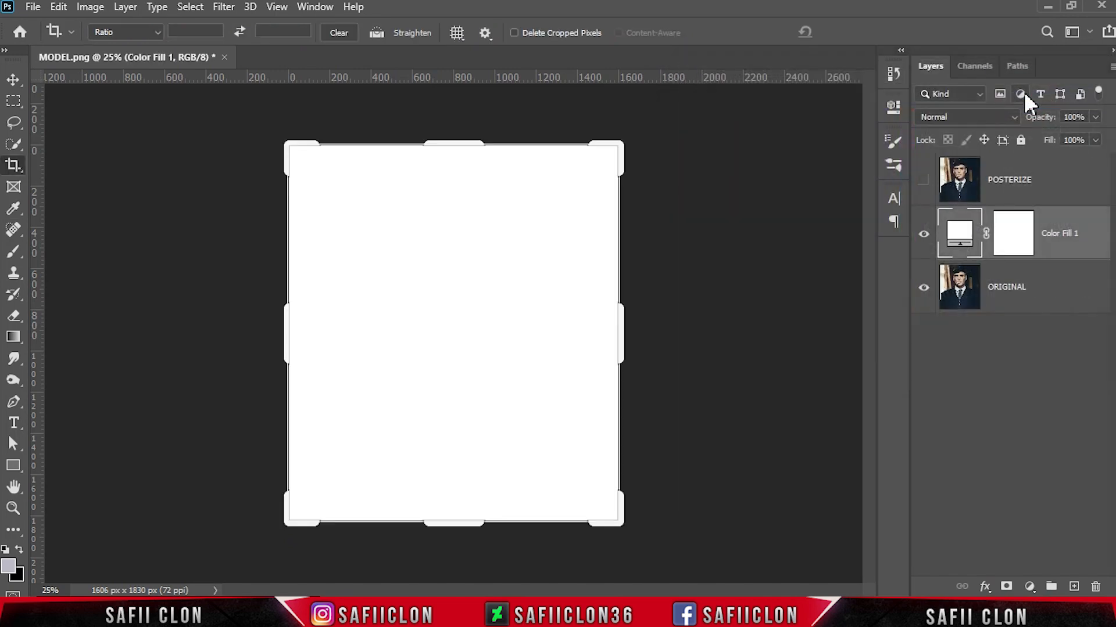
- Group the white fill layer as BACKGROUND, collapse the group and make the POSTERIZE layer visible
{"action": "right_click", "coordinate": [1072, 228]}
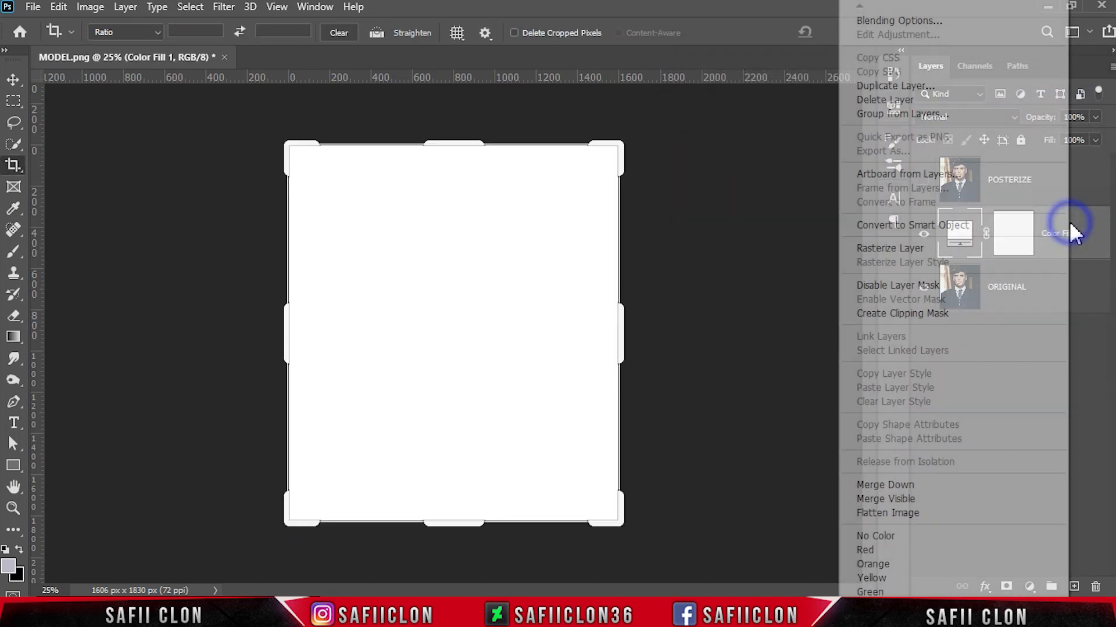
{"action": "left_click", "coordinate": [906, 115]}
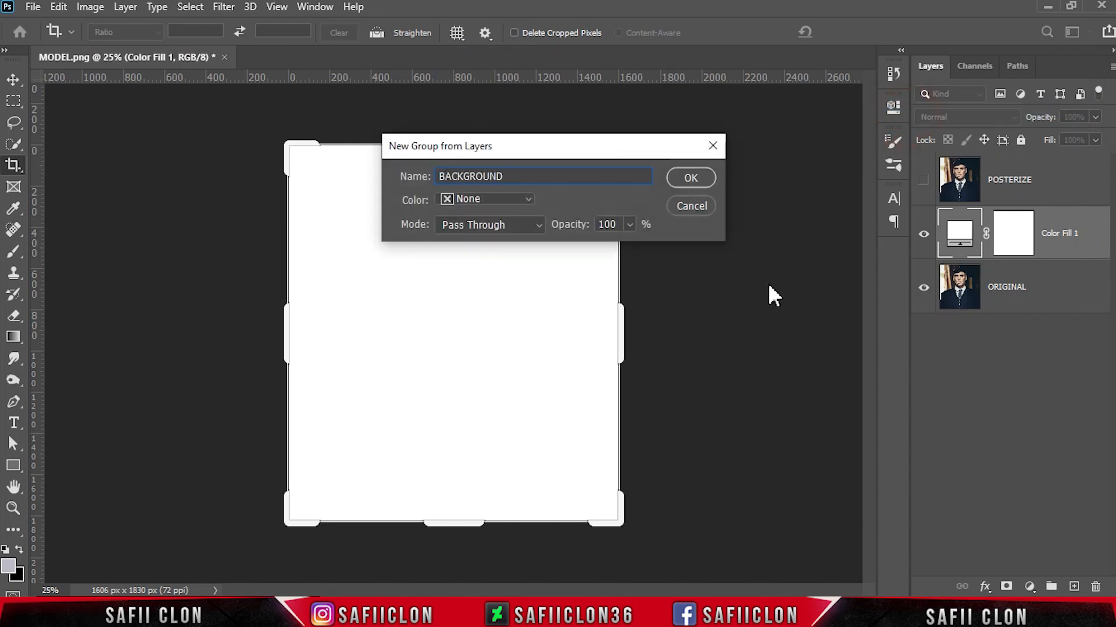
{"action": "left_click", "coordinate": [691, 178]}
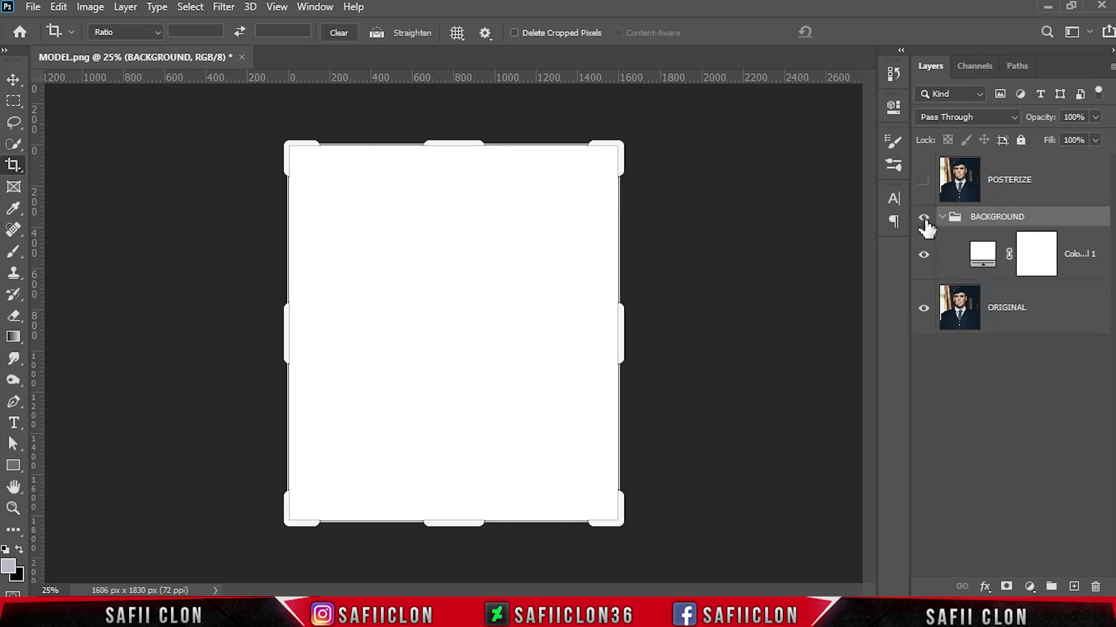
{"action": "left_click", "coordinate": [942, 217]}
{"action": "left_click", "coordinate": [922, 182]}
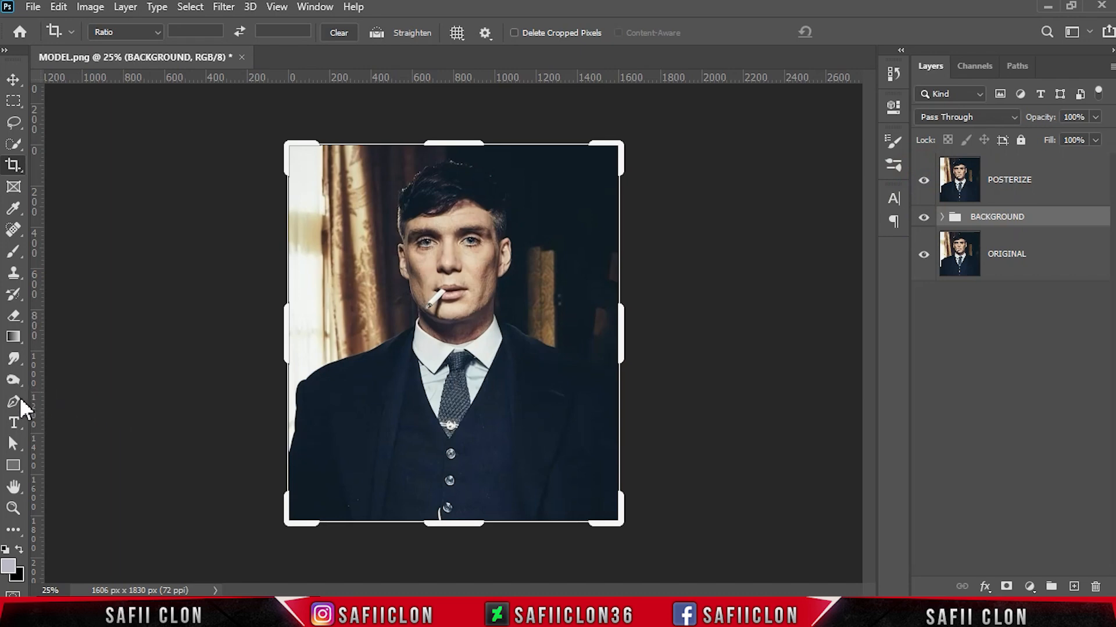
- Set the Pen tool to Shape mode with the New Layer path operation
{"action": "left_click_drag", "start_coordinate": [13, 401], "coordinate": [93, 406]}
{"action": "left_click", "coordinate": [104, 30]}
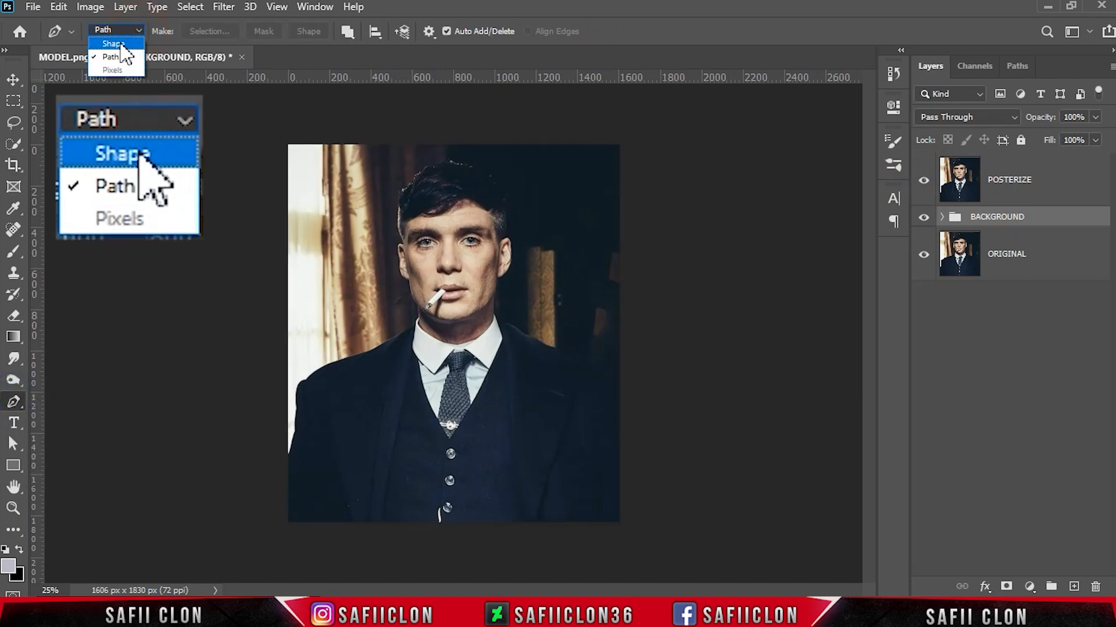
{"action": "left_click", "coordinate": [130, 44]}
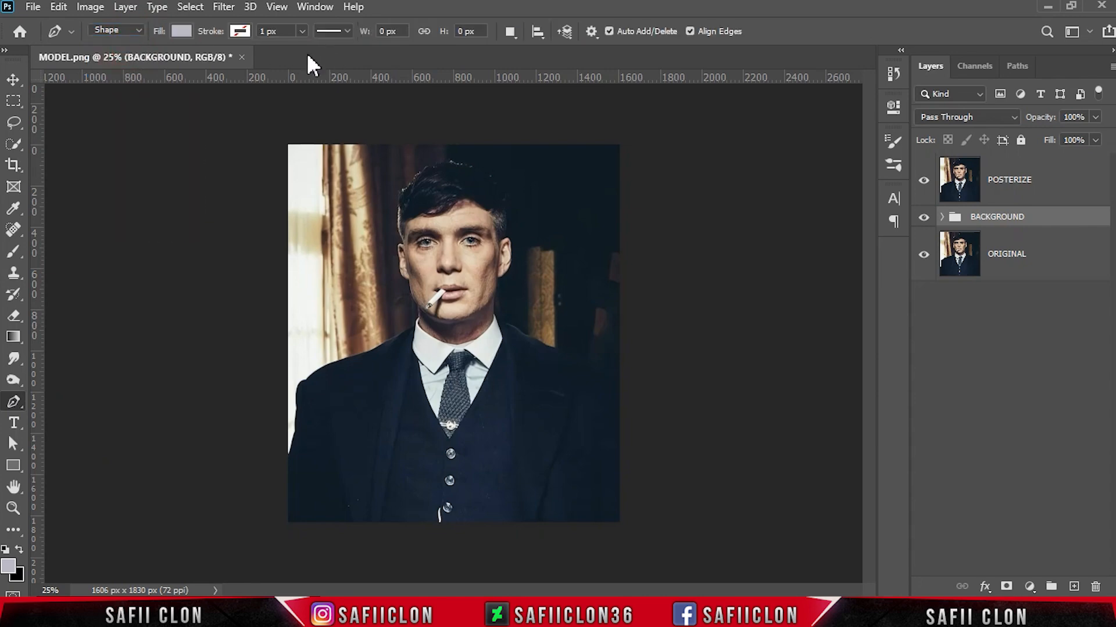
{"action": "left_click", "coordinate": [510, 32]}
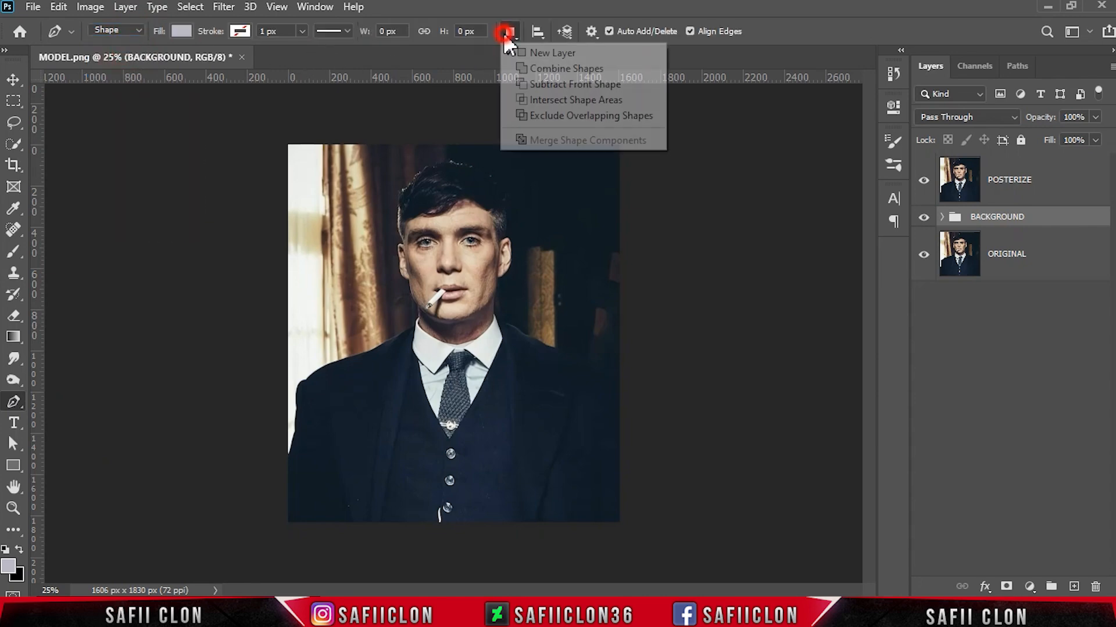
{"action": "left_click", "coordinate": [533, 53]}
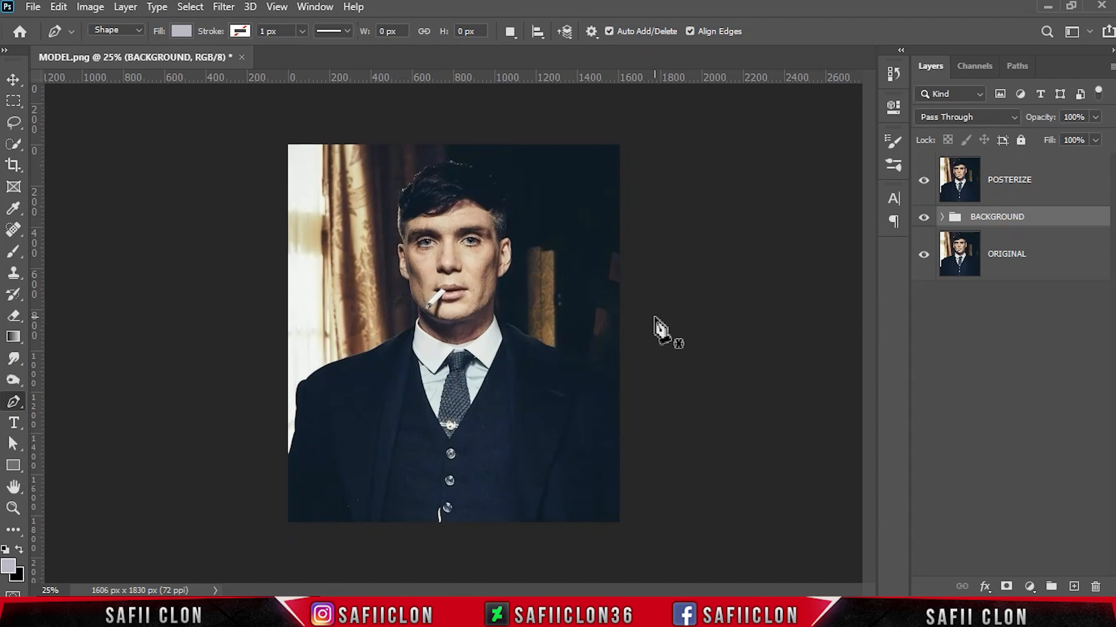
- Trace a pen path from the photo's right edge along the coat's shoulder line and up the side of the neck
{"action": "key", "text": "ctrl+plus"}
{"action": "key", "text": "ctrl+plus"}
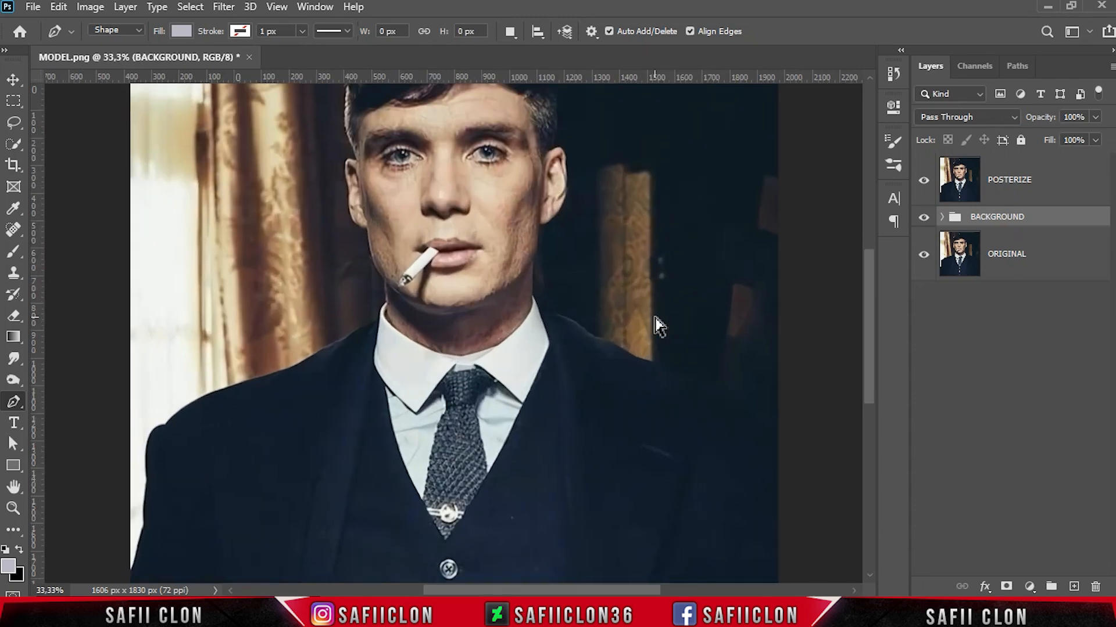
{"action": "key", "text": "ctrl+plus"}
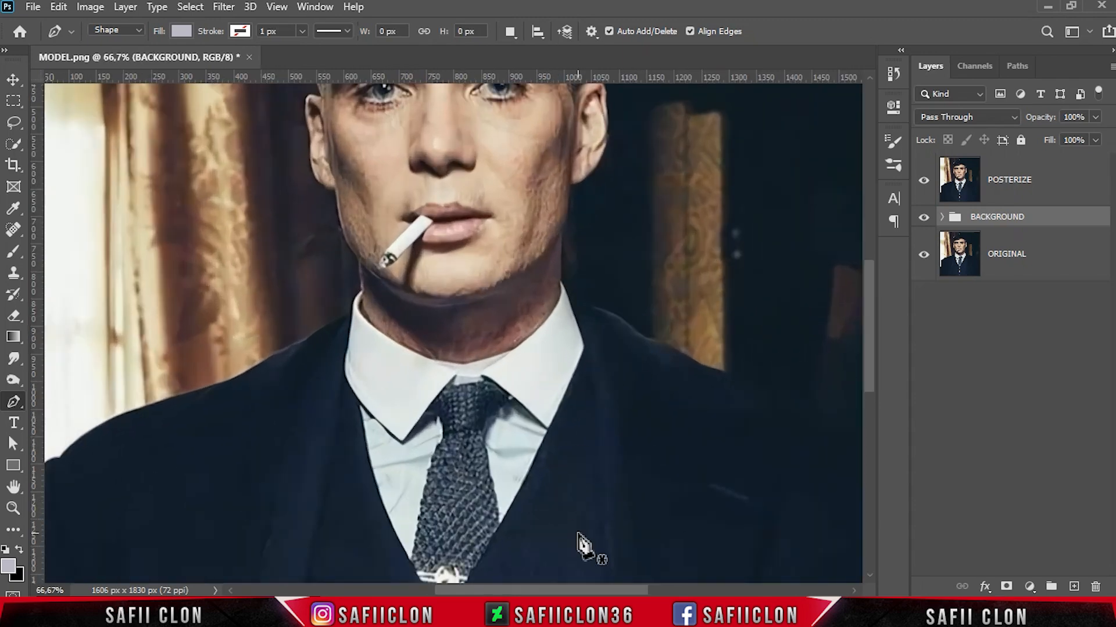
{"action": "left_click_drag", "start_coordinate": [604, 591], "coordinate": [653, 591]}
{"action": "scroll", "coordinate": [684, 456], "scroll_direction": "down", "scroll_amount": 2}
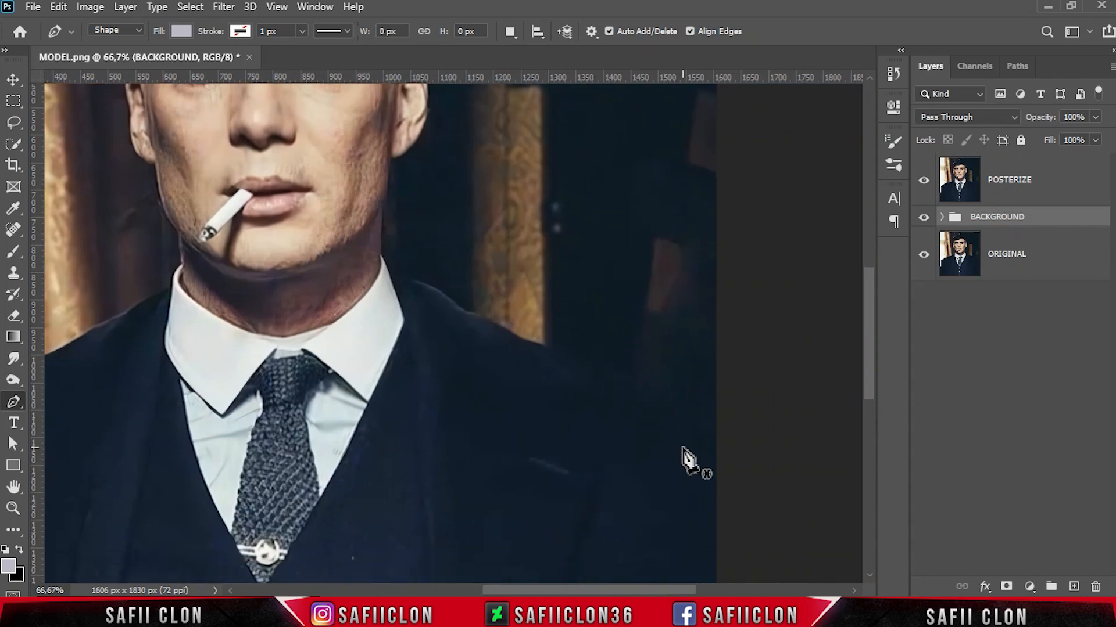
{"action": "scroll", "coordinate": [687, 459], "scroll_direction": "down", "scroll_amount": 1}
{"action": "left_click", "coordinate": [716, 415]}
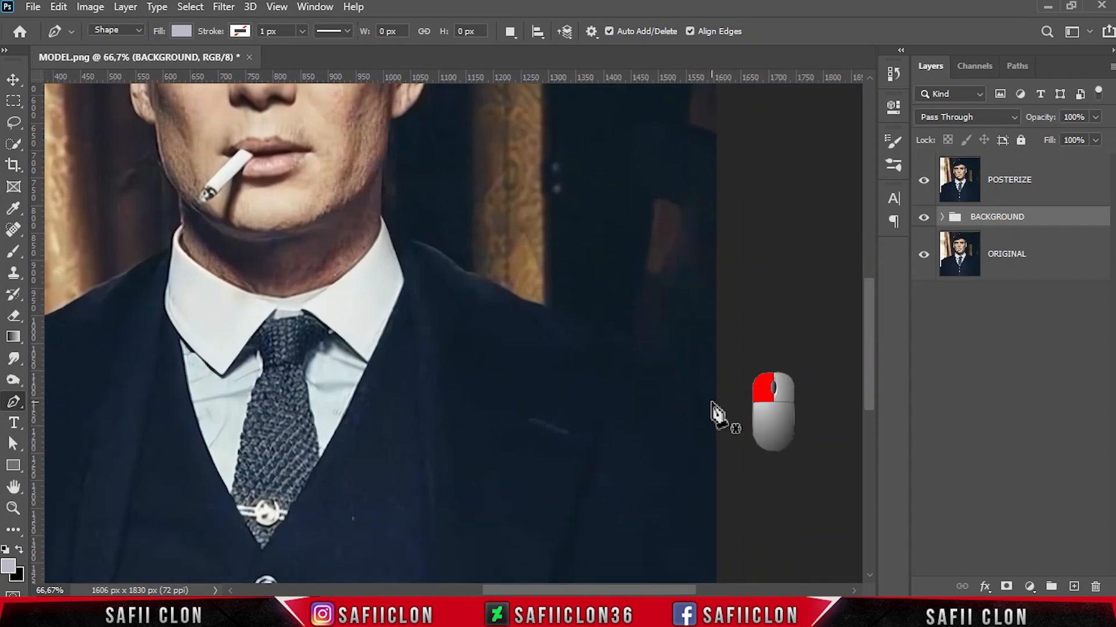
{"action": "left_click_drag", "start_coordinate": [622, 340], "coordinate": [382, 213]}
{"action": "left_click", "coordinate": [382, 211]}
{"action": "key", "text": "ctrl+plus"}
{"action": "scroll", "coordinate": [387, 238], "scroll_direction": "up", "scroll_amount": 3}
{"action": "left_click", "coordinate": [345, 250]}
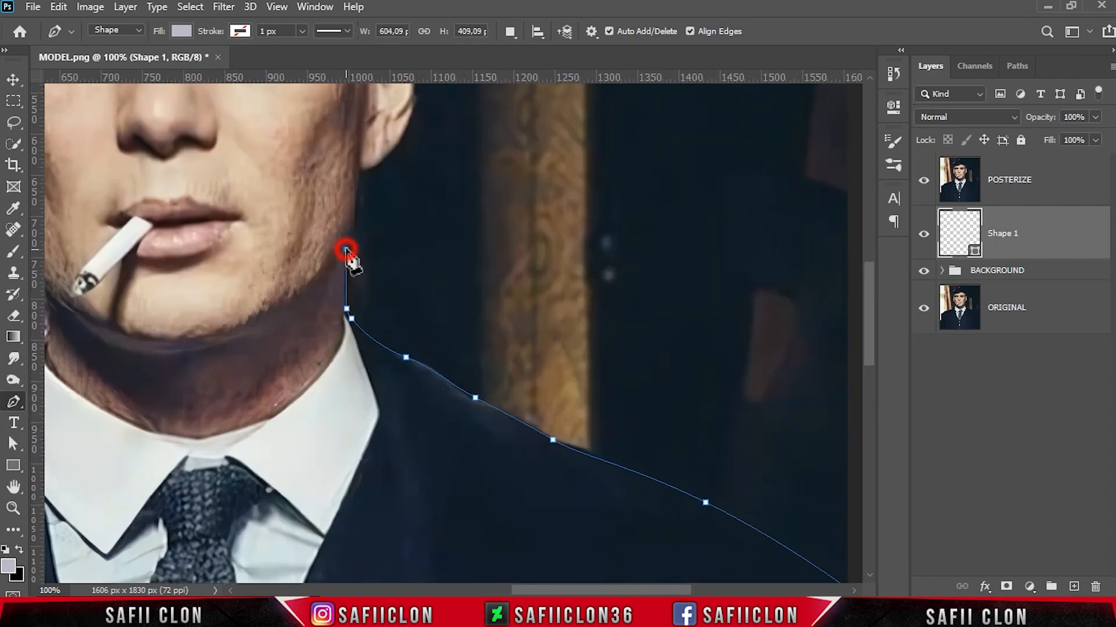
- Trace back close beside the shoulder path and close it into a thin line shape about 617 by 437 px
{"action": "left_click", "coordinate": [351, 309]}
{"action": "left_click", "coordinate": [375, 333], "text": "alt"}
{"action": "left_click_drag", "start_coordinate": [411, 357], "coordinate": [441, 373]}
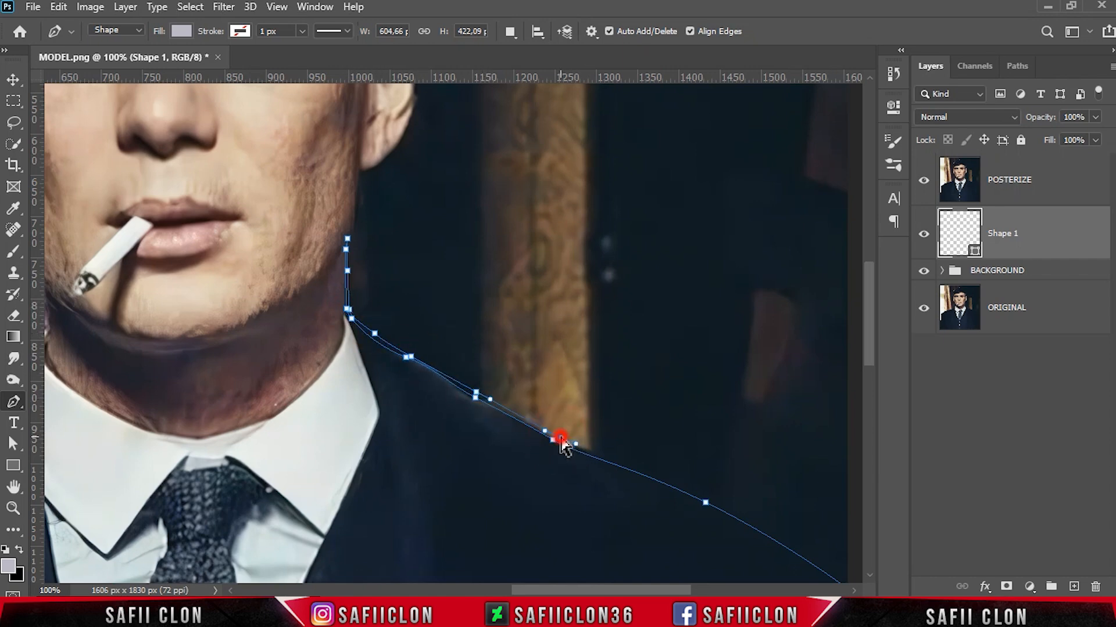
{"action": "left_click_drag", "start_coordinate": [704, 496], "coordinate": [473, 426]}
{"action": "left_click_drag", "start_coordinate": [603, 513], "coordinate": [613, 532]}
{"action": "left_click", "coordinate": [599, 511]}
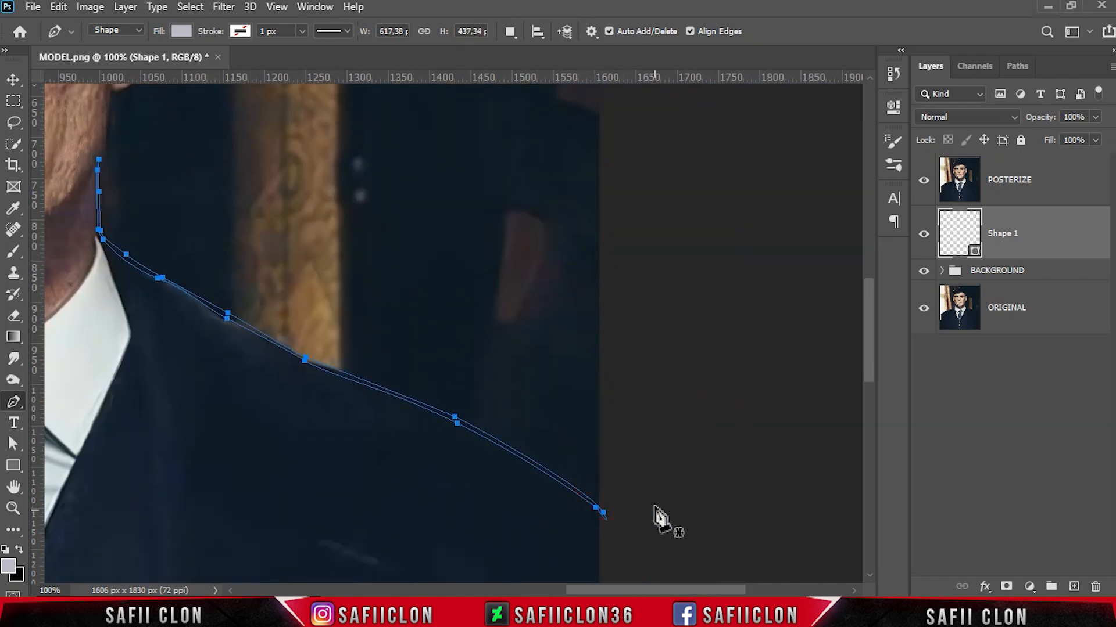
- Hide the POSTERIZE layer and toggle the line shape's visibility off and on to check it against white
{"action": "left_click", "coordinate": [924, 180]}
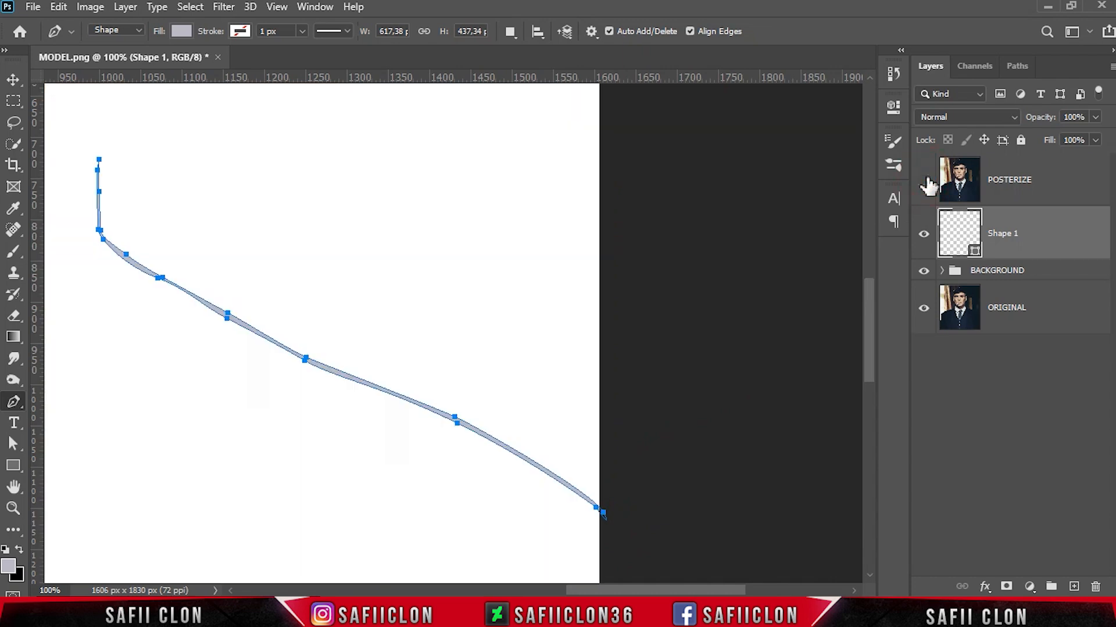
{"action": "left_click", "coordinate": [923, 235]}
{"action": "left_click", "coordinate": [923, 235]}
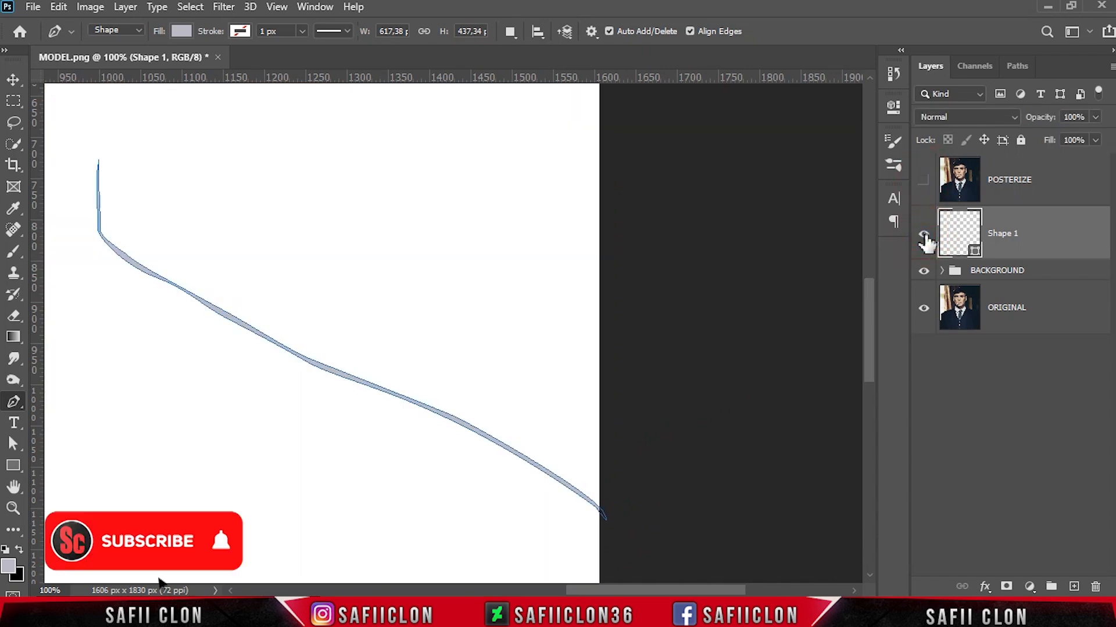
- Display the Swatches panel and dock it beside the Layers panel
{"action": "left_click", "coordinate": [308, 7]}
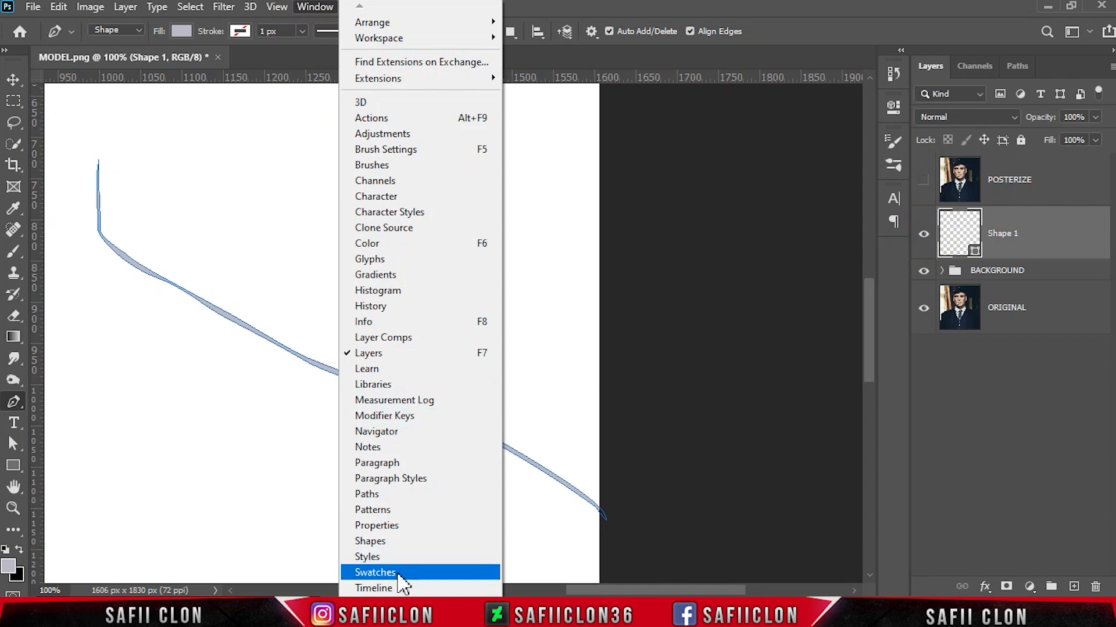
{"action": "left_click", "coordinate": [374, 573]}
{"action": "left_click_drag", "start_coordinate": [889, 109], "coordinate": [775, 120]}
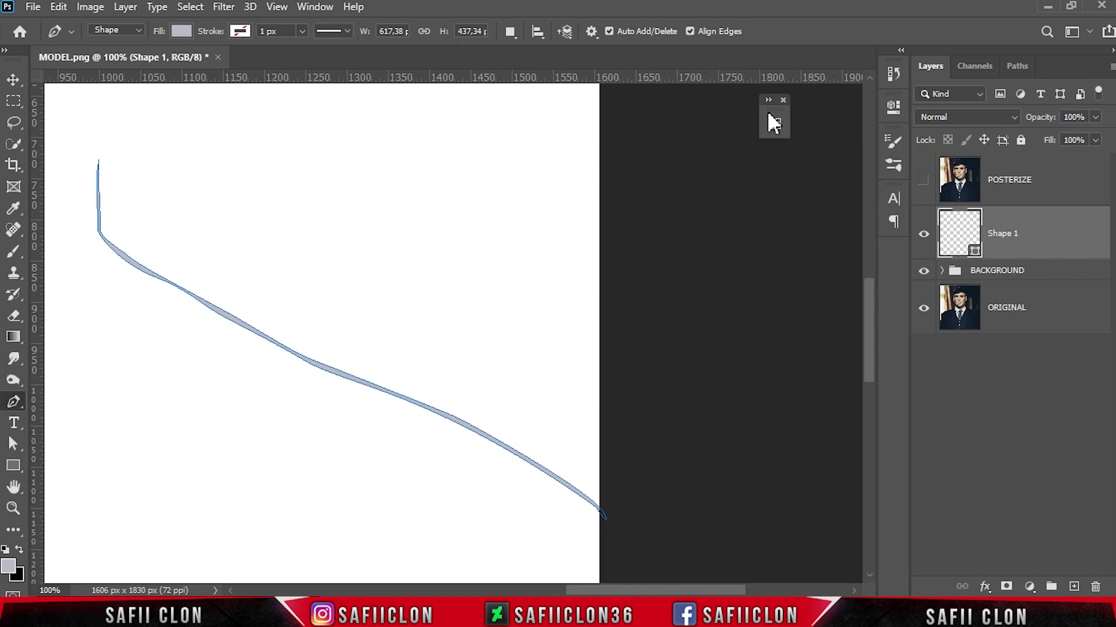
{"action": "left_click", "coordinate": [773, 119]}
{"action": "left_click_drag", "start_coordinate": [626, 112], "coordinate": [1104, 116]}
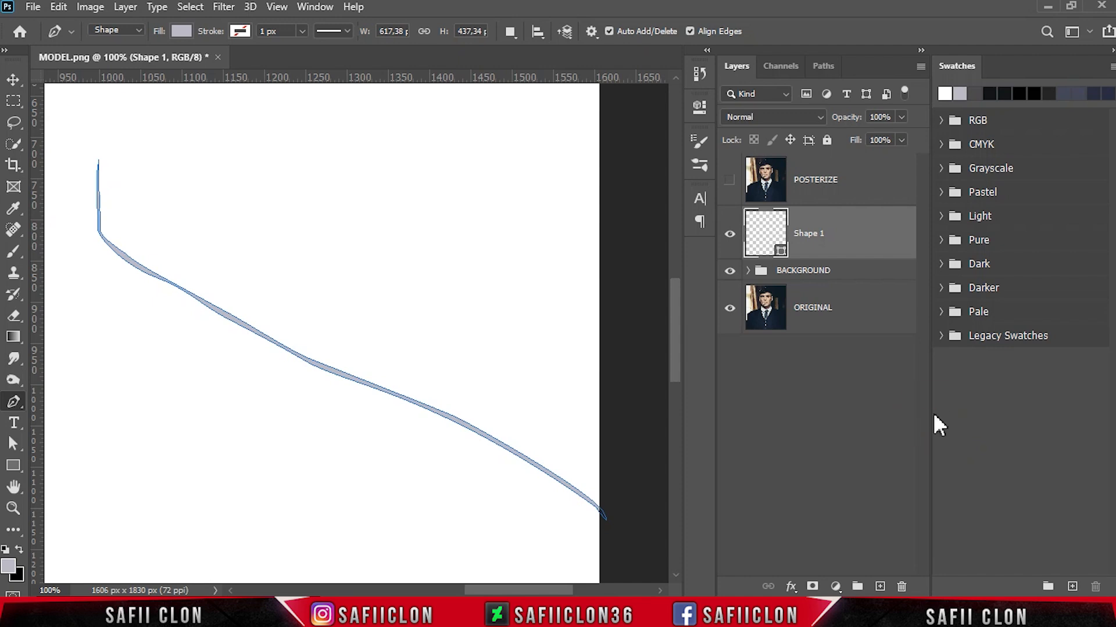
- Import the LINE.aco swatches from the Thomas Shelby folder
{"action": "left_click", "coordinate": [1112, 67]}
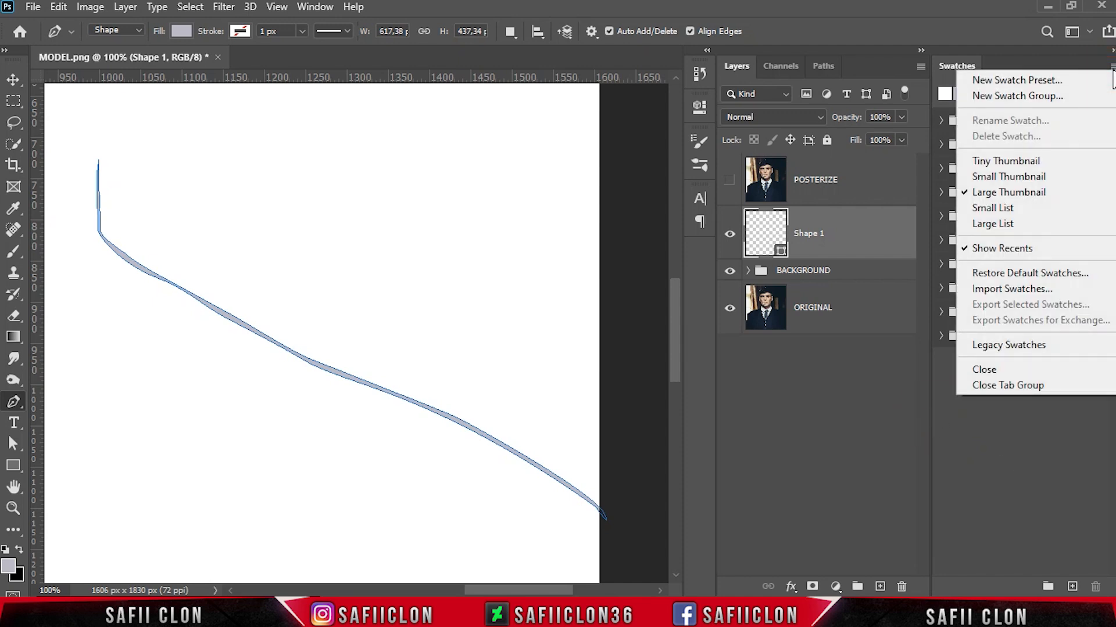
{"action": "left_click", "coordinate": [1022, 290]}
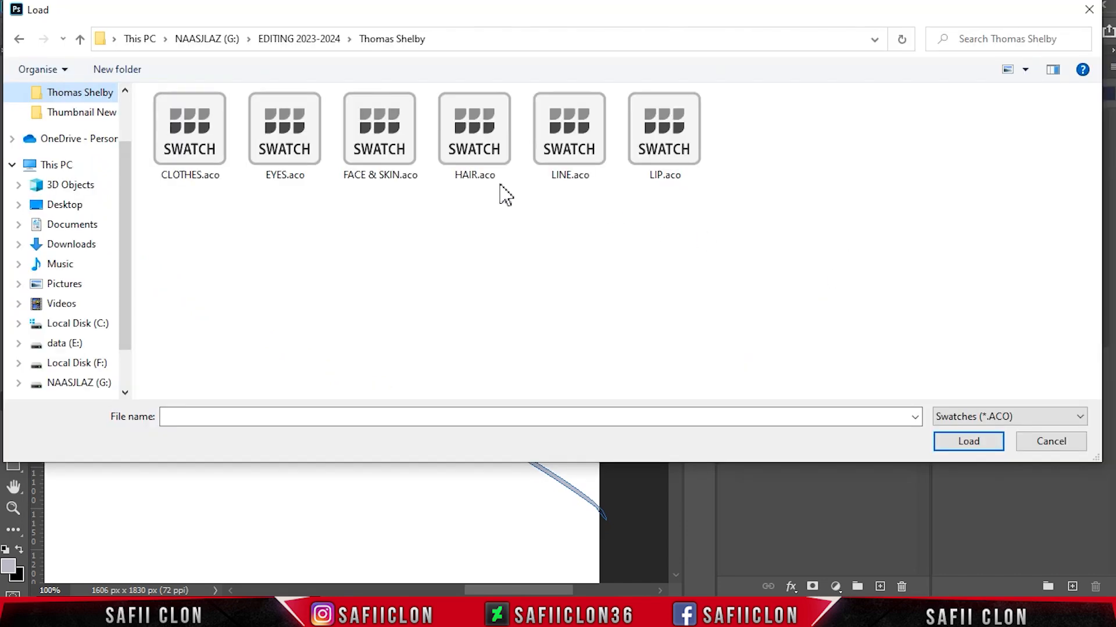
{"action": "left_click", "coordinate": [604, 145]}
{"action": "left_click", "coordinate": [964, 441]}
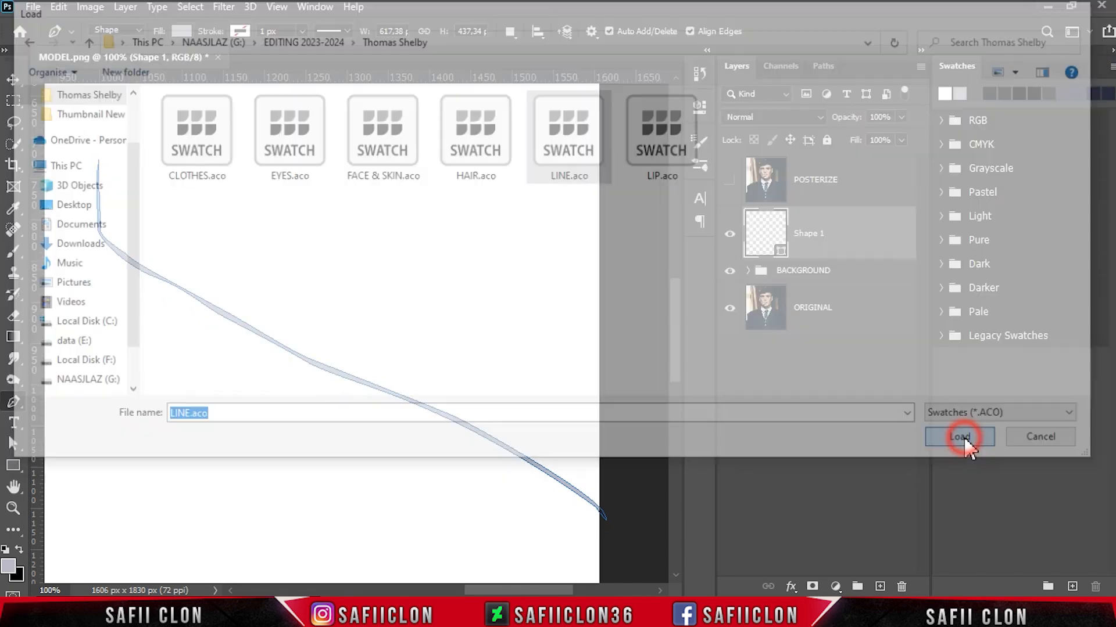
- Recolour the shoulder line shape with the dark LINE swatch, hex 161a1b
{"action": "left_click", "coordinate": [941, 359]}
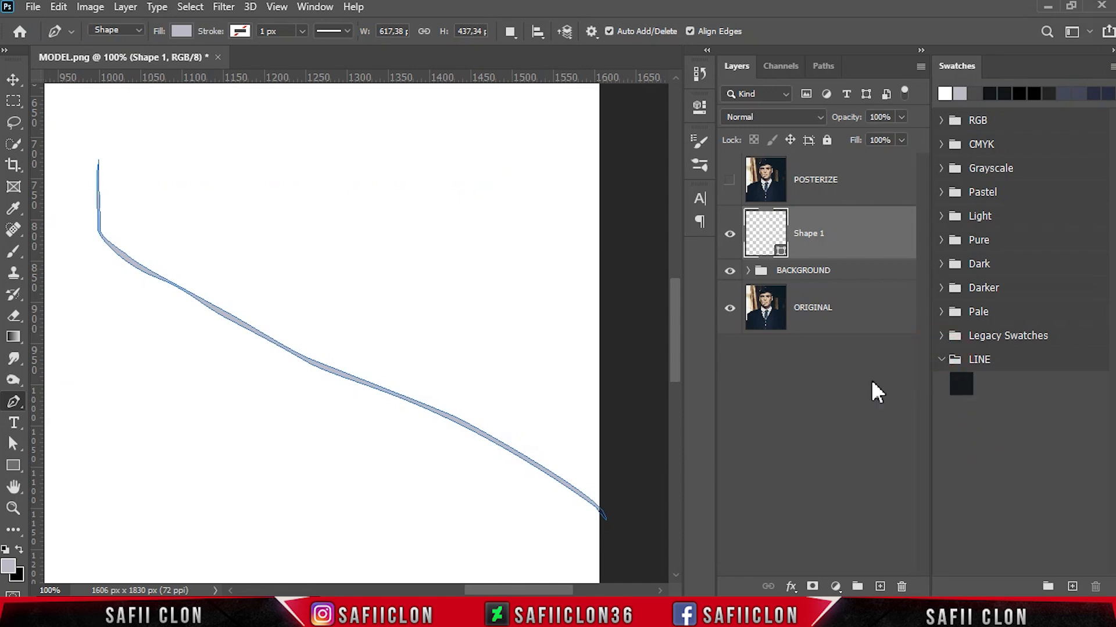
{"action": "double_click", "coordinate": [780, 251]}
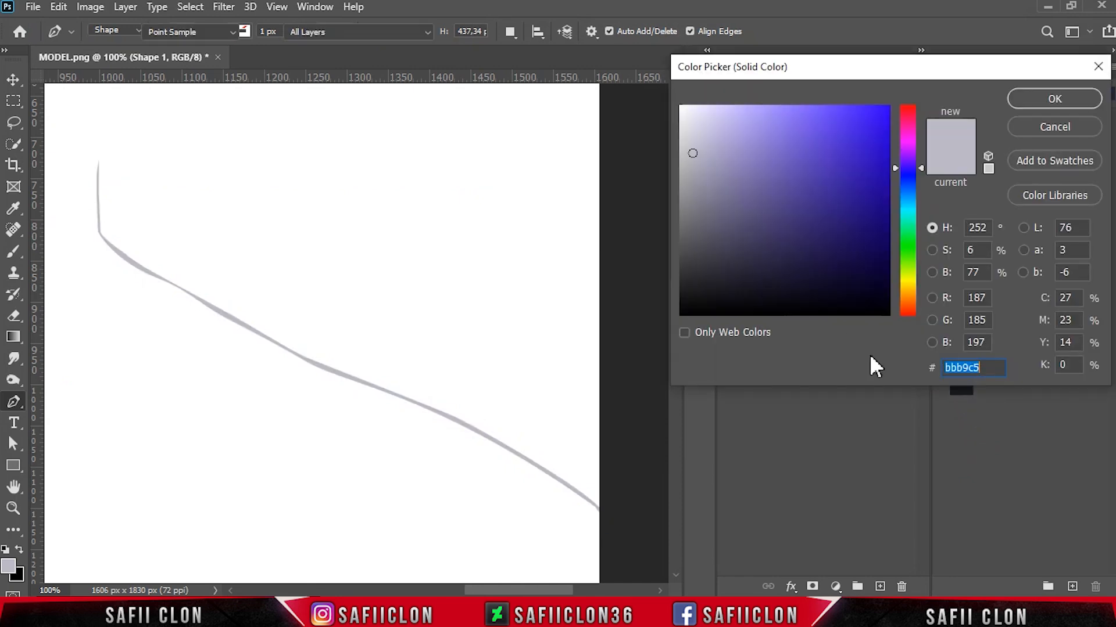
{"action": "left_click_drag", "start_coordinate": [946, 70], "coordinate": [898, 21]}
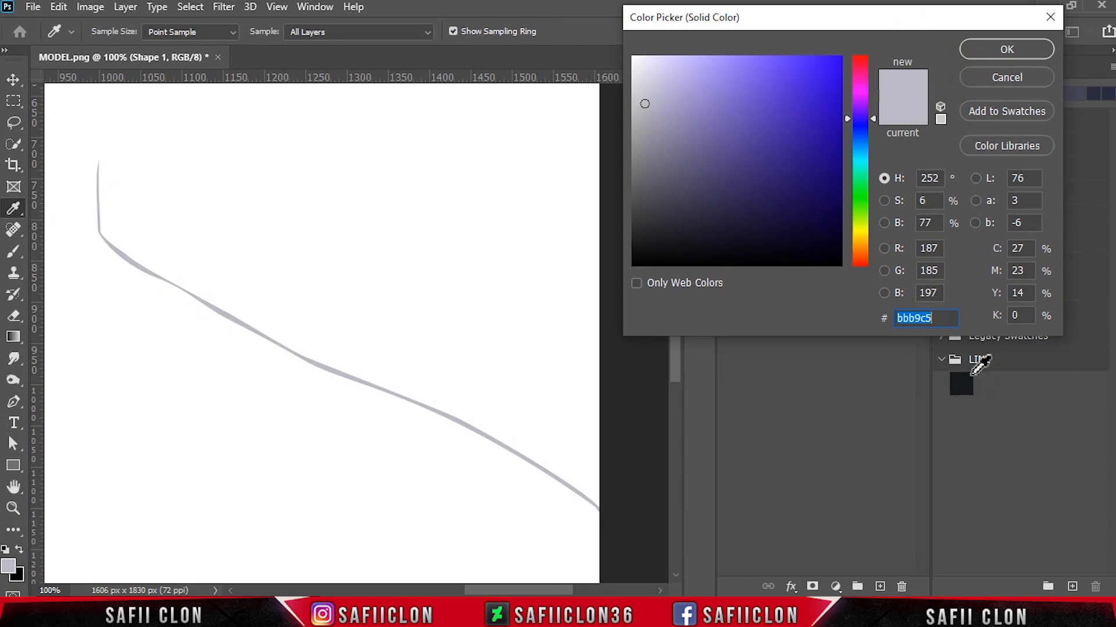
{"action": "left_click", "coordinate": [964, 384]}
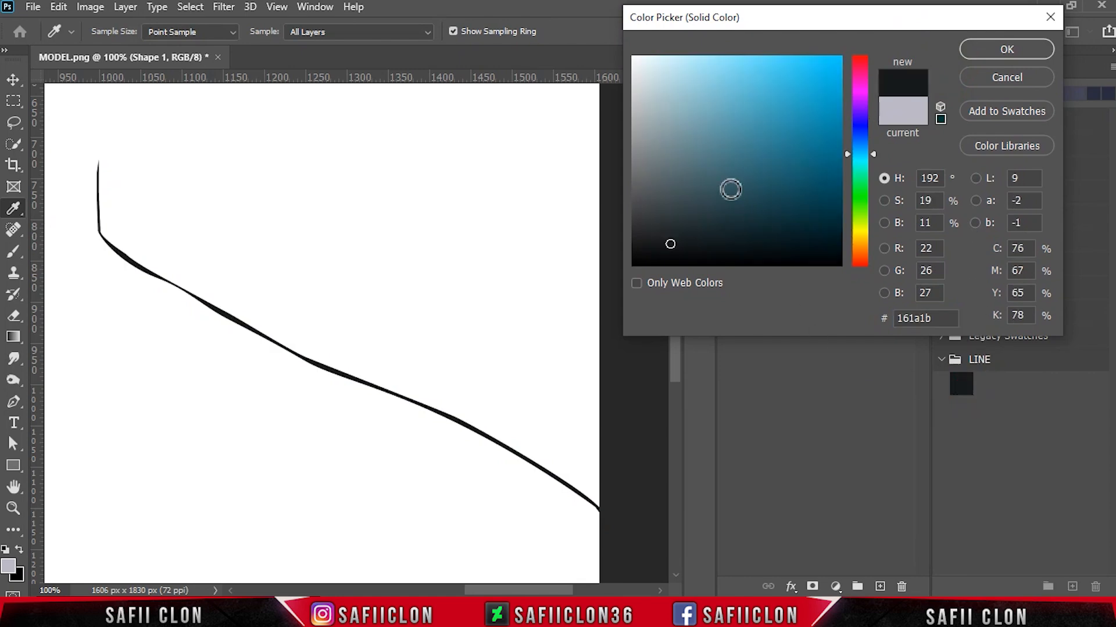
{"action": "left_click", "coordinate": [993, 51]}
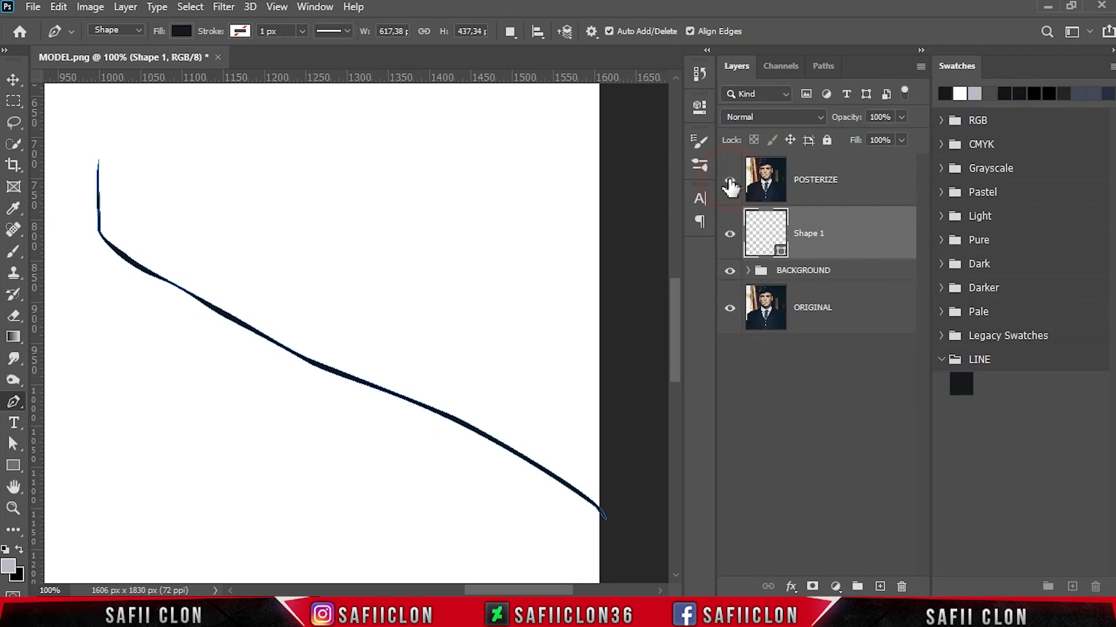
- Show the POSTERIZE layer and set the path operation to Combine Shapes for further paths on the line shape layer
{"action": "left_click", "coordinate": [730, 185]}
{"action": "left_click", "coordinate": [729, 185]}
{"action": "left_click", "coordinate": [729, 184]}
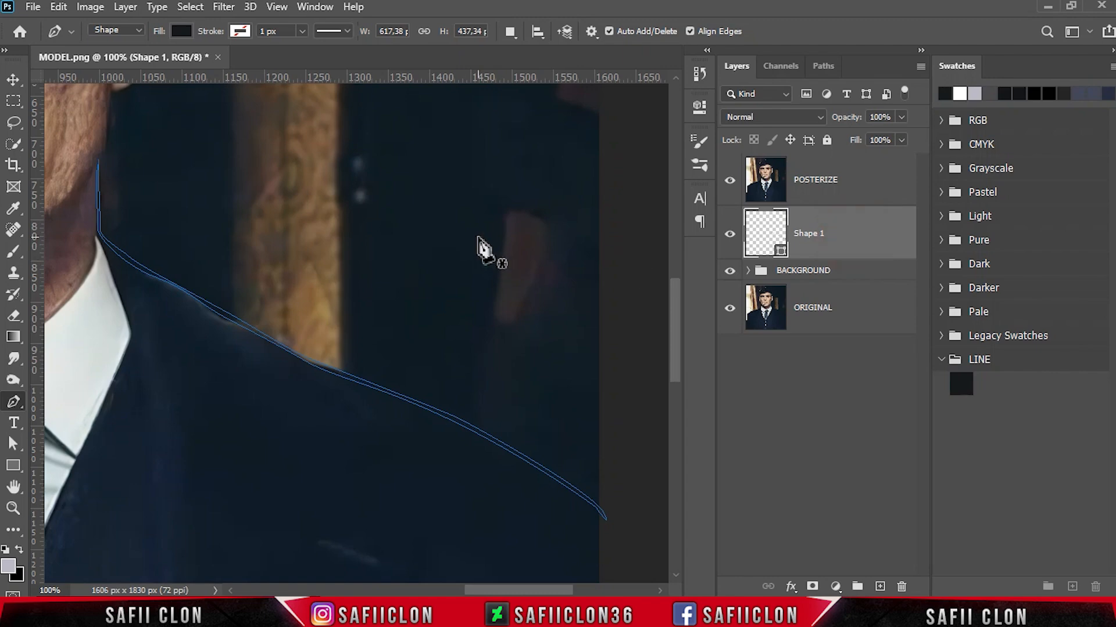
{"action": "left_click", "coordinate": [509, 32]}
{"action": "left_click", "coordinate": [546, 69]}
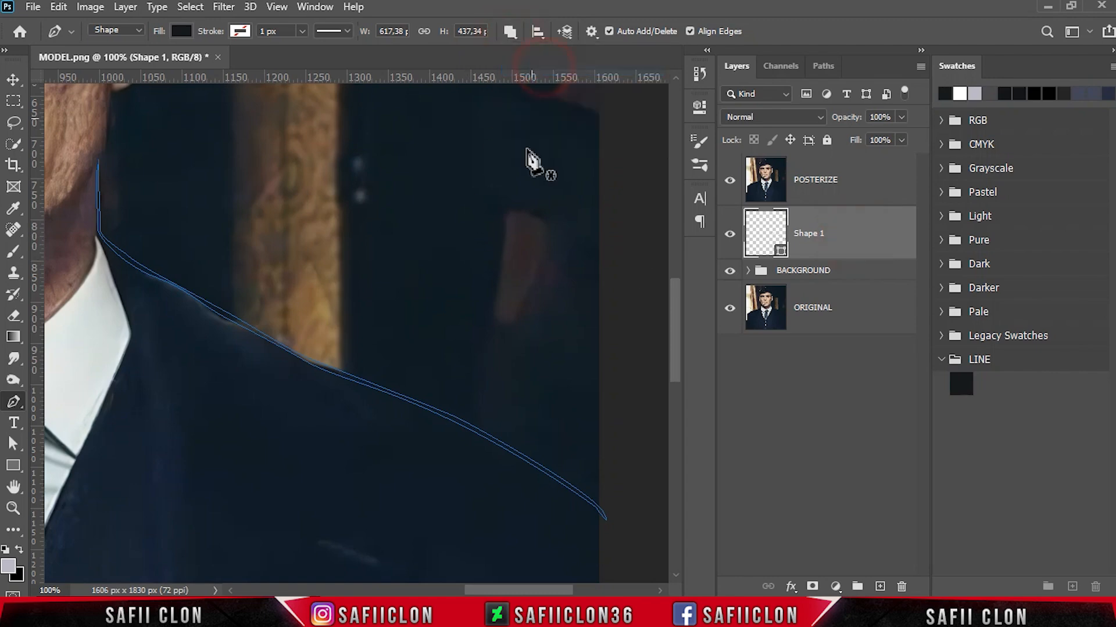
- Start a path just below the canvas and trace upward along the outer edge of the right-hand jacket lapel
{"action": "scroll", "coordinate": [488, 331], "scroll_direction": "down", "scroll_amount": 5}
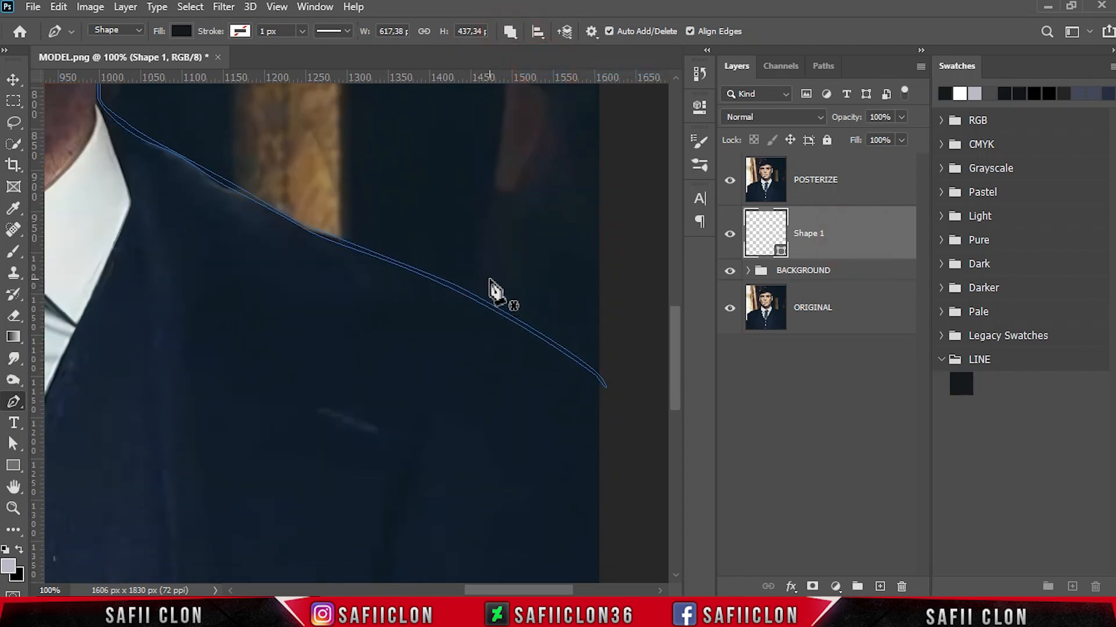
{"action": "scroll", "coordinate": [489, 293], "scroll_direction": "down", "scroll_amount": 10}
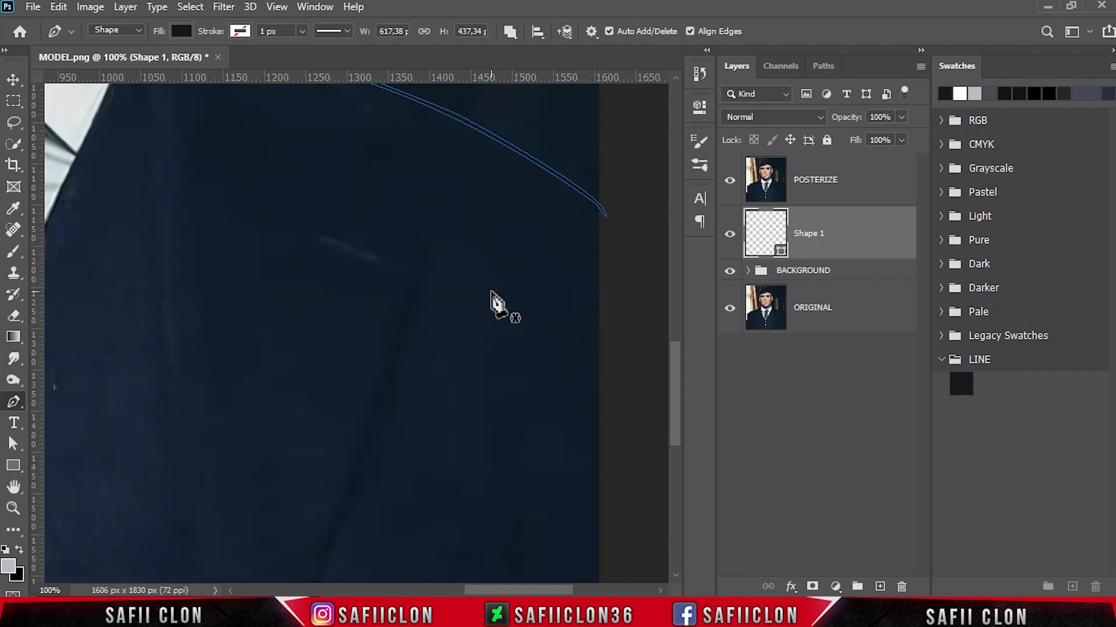
{"action": "key", "text": "ctrl+minus"}
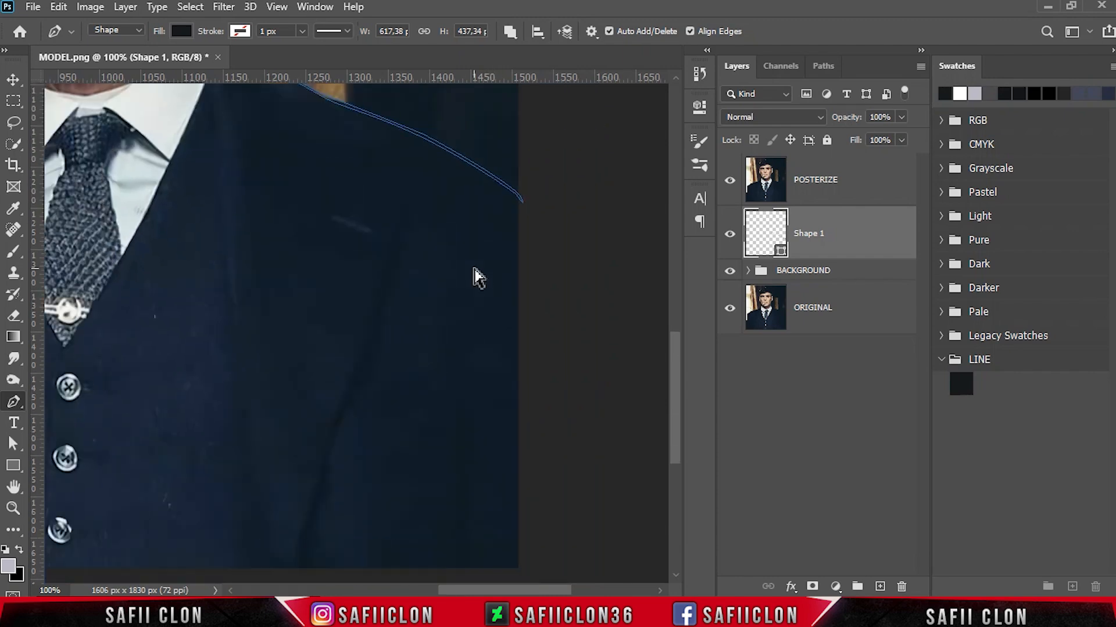
{"action": "scroll", "coordinate": [314, 543], "scroll_direction": "down", "scroll_amount": 2}
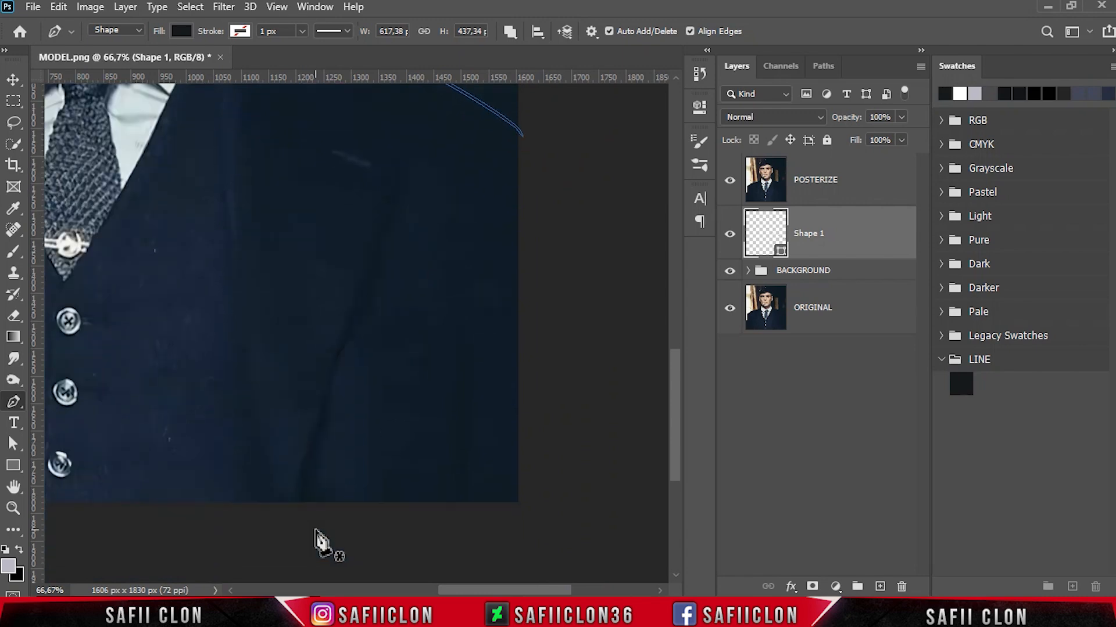
{"action": "left_click", "coordinate": [302, 515]}
{"action": "left_click_drag", "start_coordinate": [300, 468], "coordinate": [309, 441]}
{"action": "left_click_drag", "start_coordinate": [324, 404], "coordinate": [328, 388]}
{"action": "left_click", "coordinate": [346, 332]}
- Continue the lapel path up through the notch and on to the shoulder line
{"action": "scroll", "coordinate": [366, 469], "scroll_direction": "up", "scroll_amount": 4}
{"action": "left_click", "coordinate": [388, 341]}
{"action": "left_click", "coordinate": [396, 286]}
{"action": "left_click_drag", "start_coordinate": [396, 286], "coordinate": [398, 270]}
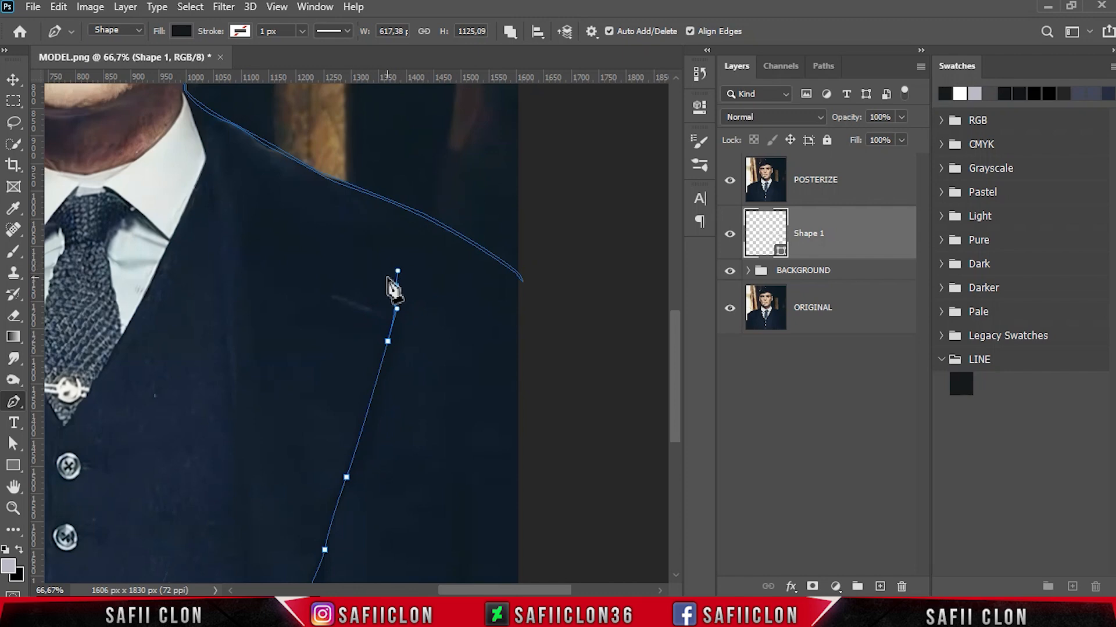
{"action": "mouse_move", "coordinate": [485, 589]}
{"action": "left_mouse_down"}
{"action": "mouse_move", "coordinate": [417, 588]}
{"action": "mouse_move", "coordinate": [485, 590]}
{"action": "left_mouse_up"}
{"action": "left_click", "coordinate": [429, 252]}
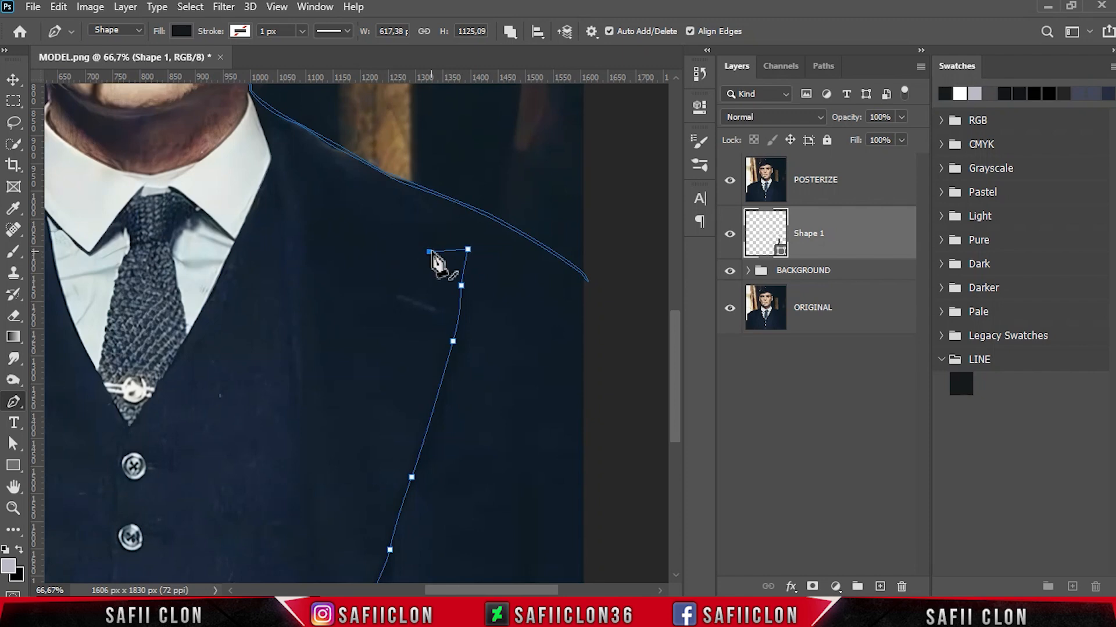
{"action": "left_click", "coordinate": [402, 183]}
{"action": "left_click", "coordinate": [384, 172]}
- Trace back close beside the lapel path around the notch and down below the canvas, closing a thin line shape
{"action": "left_click", "coordinate": [434, 245]}
{"action": "left_click", "coordinate": [474, 246]}
{"action": "left_click", "coordinate": [465, 289]}
{"action": "scroll", "coordinate": [465, 290], "scroll_direction": "down", "scroll_amount": 3}
{"action": "left_click", "coordinate": [456, 210]}
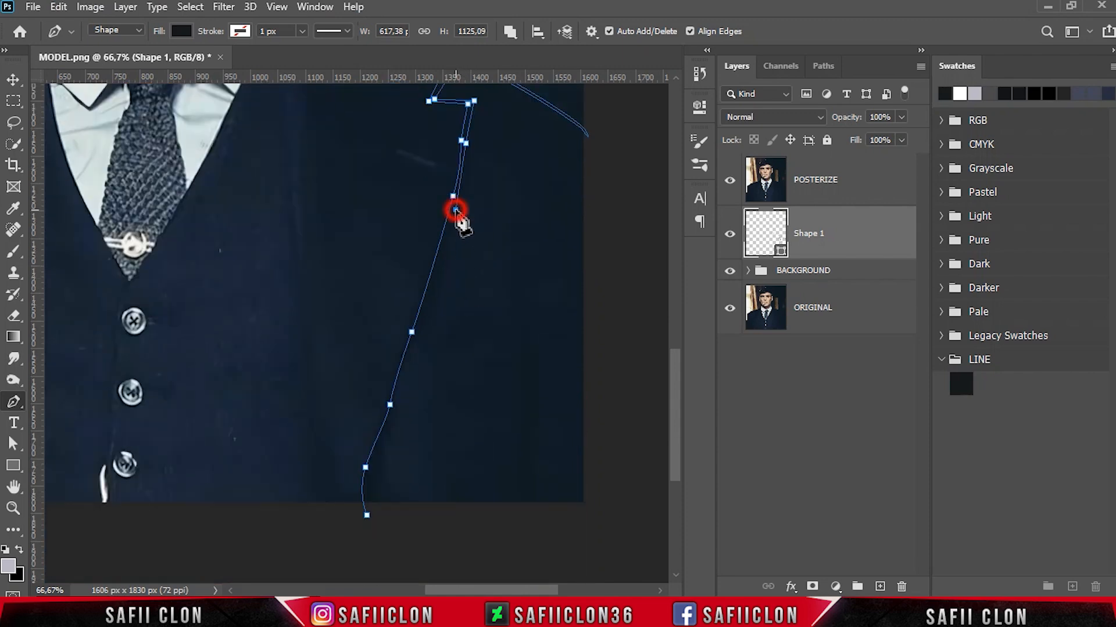
{"action": "mouse_move", "coordinate": [414, 331]}
{"action": "left_mouse_down"}
{"action": "mouse_move", "coordinate": [407, 358]}
{"action": "mouse_move", "coordinate": [393, 331]}
{"action": "left_mouse_up"}
{"action": "scroll", "coordinate": [415, 337], "scroll_direction": "down", "scroll_amount": 2}
{"action": "left_click", "coordinate": [374, 438]}
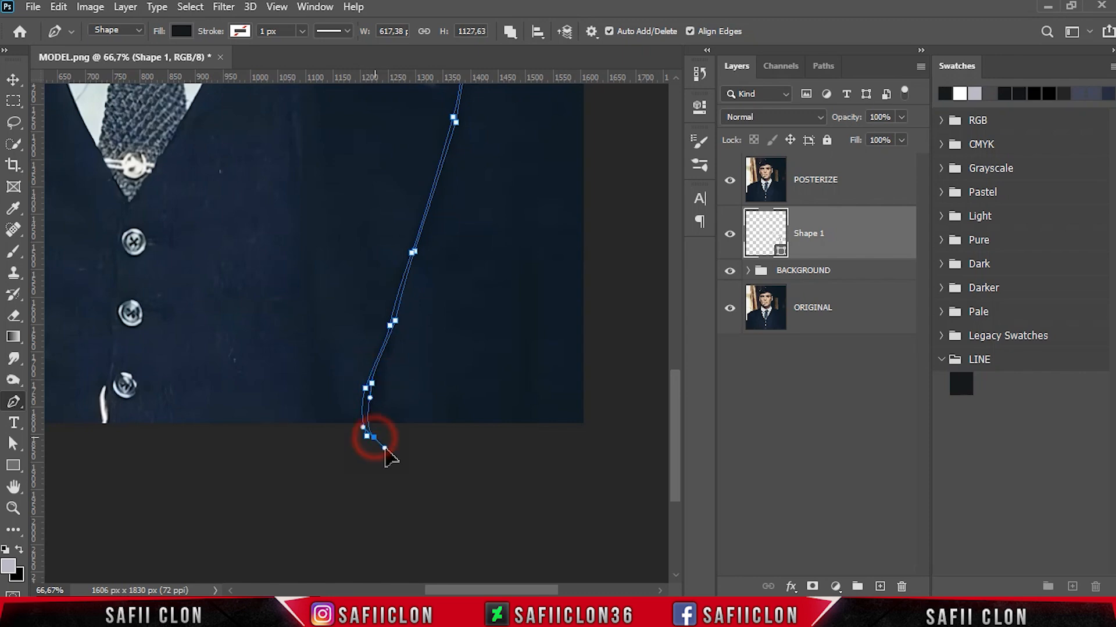
- Trace a thin, tapering vertical line shape for the sleeve edge between the right-hand lapel and the canvas edge
{"action": "scroll", "coordinate": [546, 561], "scroll_direction": "up", "scroll_amount": 3}
{"action": "left_click", "coordinate": [527, 564]}
{"action": "left_click_drag", "start_coordinate": [525, 440], "coordinate": [523, 408]}
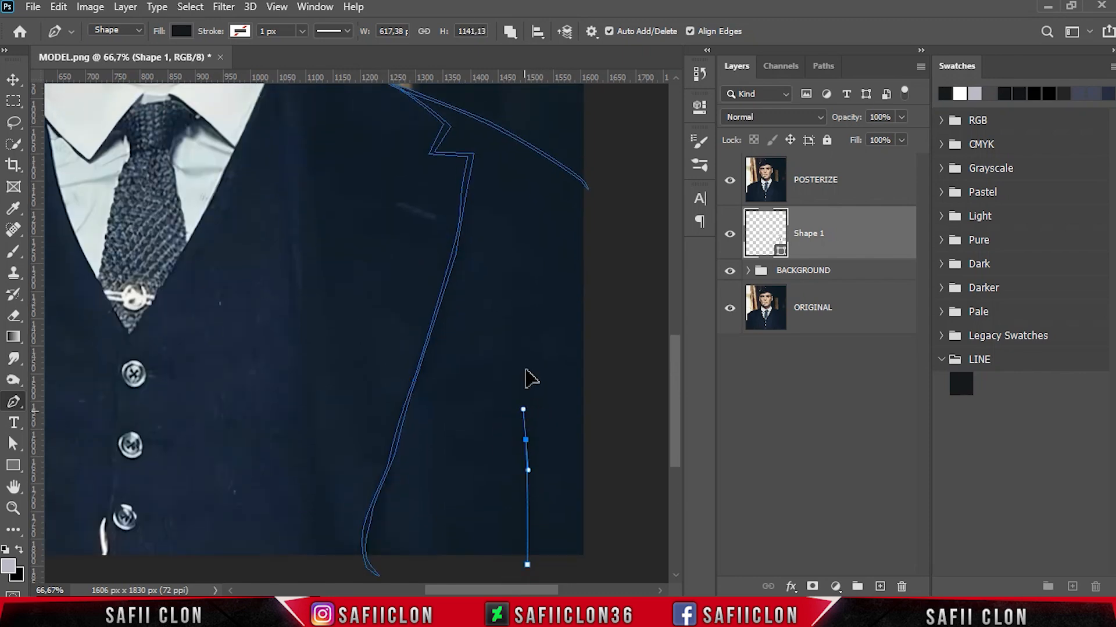
{"action": "left_click", "coordinate": [518, 353], "text": "alt"}
{"action": "scroll", "coordinate": [523, 383], "scroll_direction": "down", "scroll_amount": 2}
{"action": "left_click_drag", "start_coordinate": [535, 518], "coordinate": [541, 577]}
{"action": "left_click", "coordinate": [527, 403], "text": "alt"}
- Trace a path from the shirt collar's right-hand top along the vest neckline and down the button edge to below the canvas
{"action": "scroll", "coordinate": [448, 486], "scroll_direction": "up", "scroll_amount": 5}
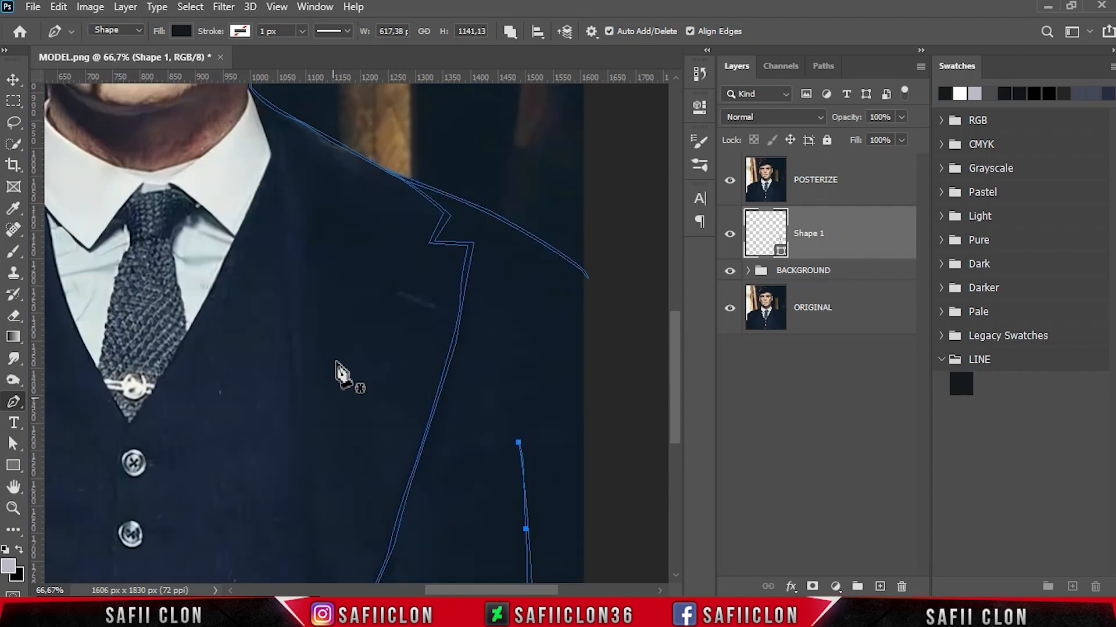
{"action": "left_click", "coordinate": [249, 128]}
{"action": "left_click", "coordinate": [274, 196]}
{"action": "left_click", "coordinate": [185, 376]}
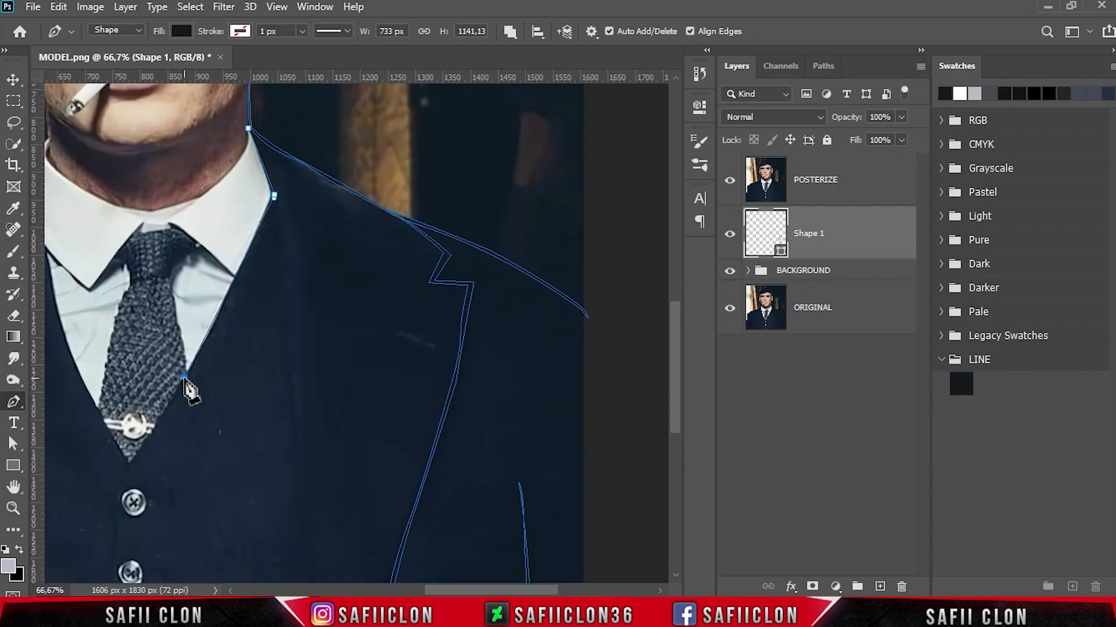
{"action": "scroll", "coordinate": [132, 482], "scroll_direction": "down", "scroll_amount": 3}
{"action": "left_click", "coordinate": [127, 312]}
{"action": "left_click_drag", "start_coordinate": [117, 331], "coordinate": [118, 343]}
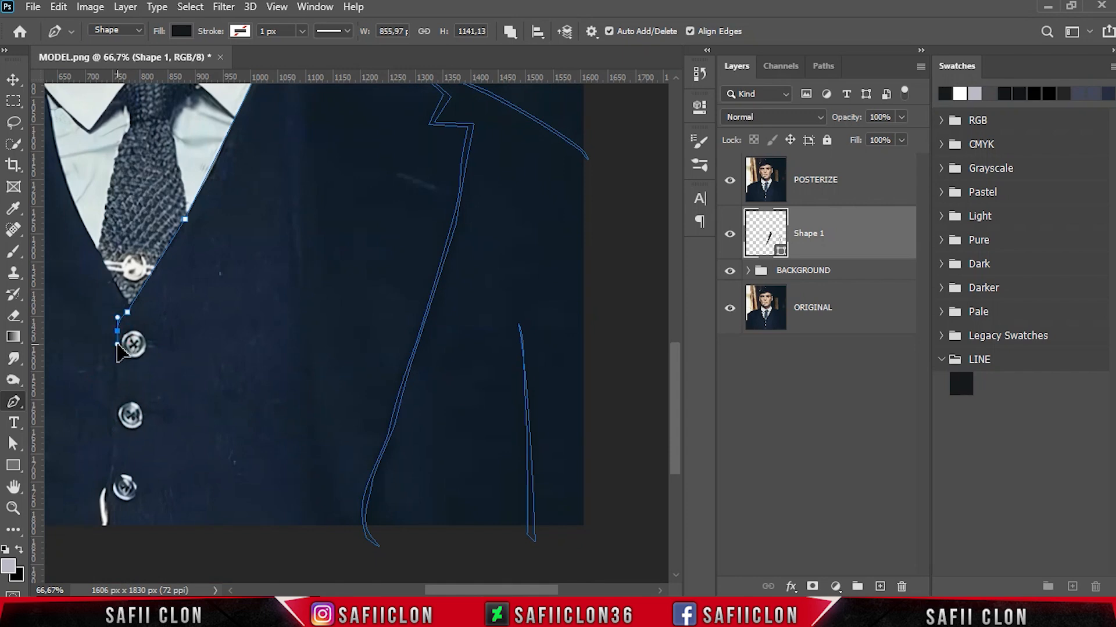
{"action": "left_click_drag", "start_coordinate": [113, 396], "coordinate": [113, 405]}
{"action": "scroll", "coordinate": [112, 511], "scroll_direction": "down", "scroll_amount": 1}
{"action": "left_click", "coordinate": [104, 508]}
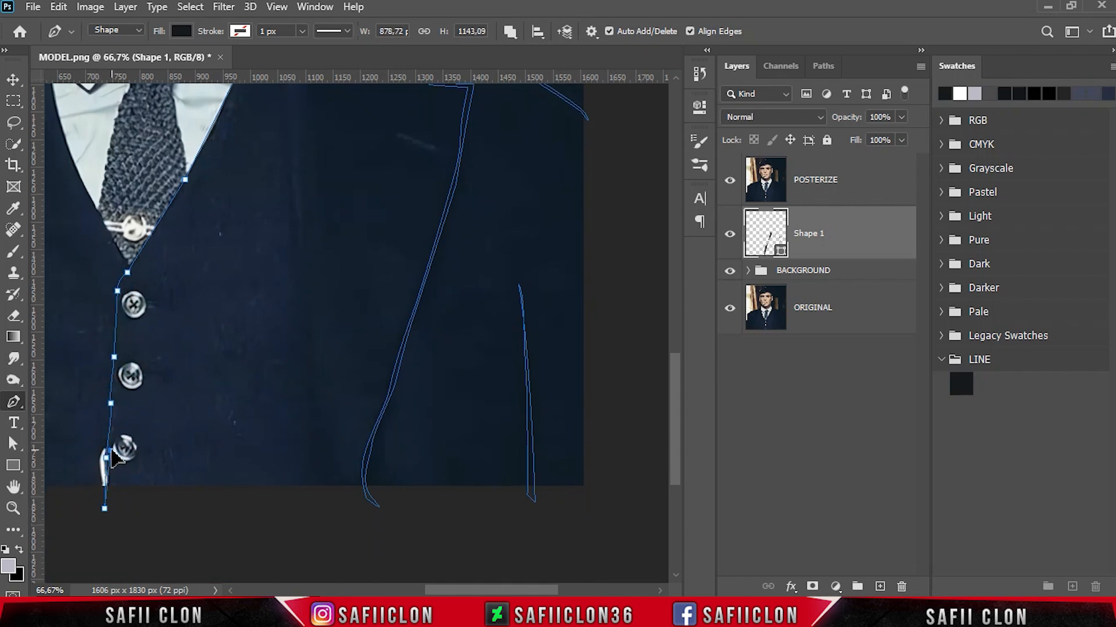
- Trace back up beside the button edge and vest neckline to the outer corner of the shirt collar
{"action": "left_click", "coordinate": [109, 478]}
{"action": "left_click", "coordinate": [113, 417]}
{"action": "scroll", "coordinate": [140, 302], "scroll_direction": "up", "scroll_amount": 3}
{"action": "left_click", "coordinate": [161, 359]}
{"action": "left_click", "coordinate": [207, 279]}
{"action": "scroll", "coordinate": [279, 180], "scroll_direction": "up", "scroll_amount": 1}
{"action": "left_click", "coordinate": [274, 169]}
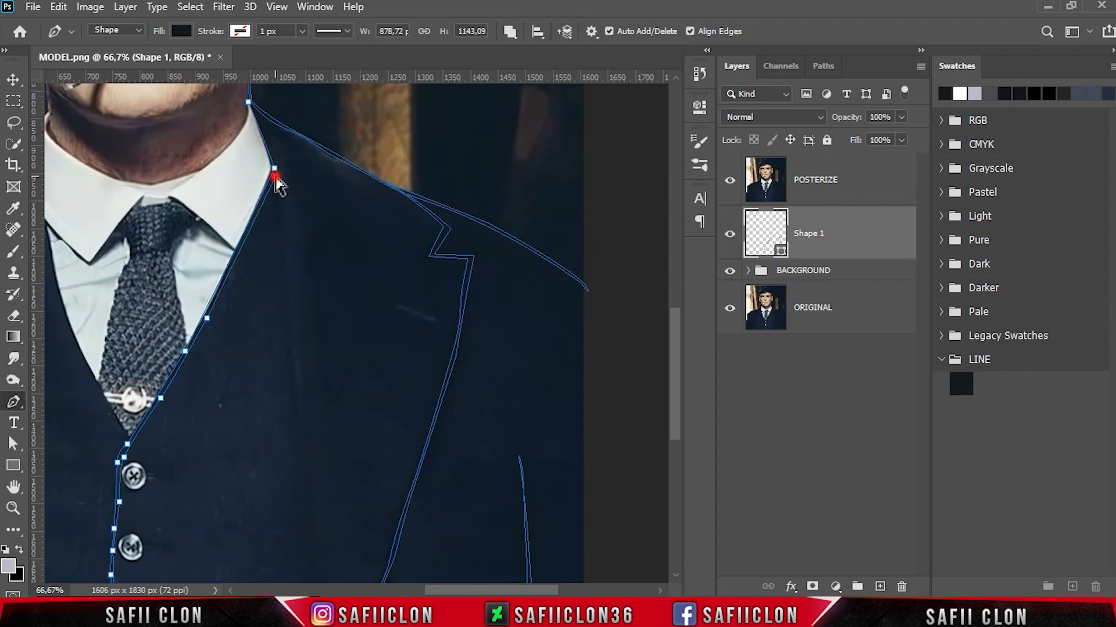
- Add a tapering inner lapel line down from the collar corner and back, closing the path at the collar top
{"action": "left_click_drag", "start_coordinate": [287, 284], "coordinate": [299, 329]}
{"action": "scroll", "coordinate": [290, 305], "scroll_direction": "down", "scroll_amount": 4}
{"action": "scroll", "coordinate": [311, 351], "scroll_direction": "up", "scroll_amount": 3}
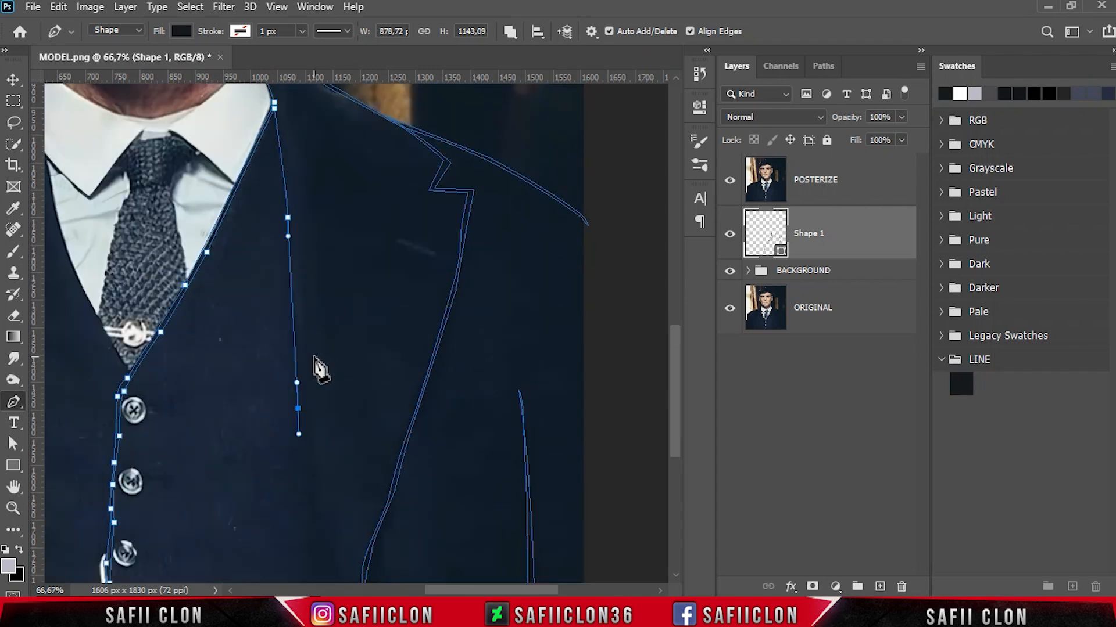
{"action": "left_click", "coordinate": [295, 316]}
{"action": "scroll", "coordinate": [292, 296], "scroll_direction": "up", "scroll_amount": 2}
{"action": "left_click", "coordinate": [282, 257]}
{"action": "left_click", "coordinate": [279, 235]}
{"action": "left_click", "coordinate": [248, 167]}
- Hide the POSTERIZE layer and toggle the path outlines to examine the line art against white
{"action": "scroll", "coordinate": [342, 278], "scroll_direction": "down", "scroll_amount": 2}
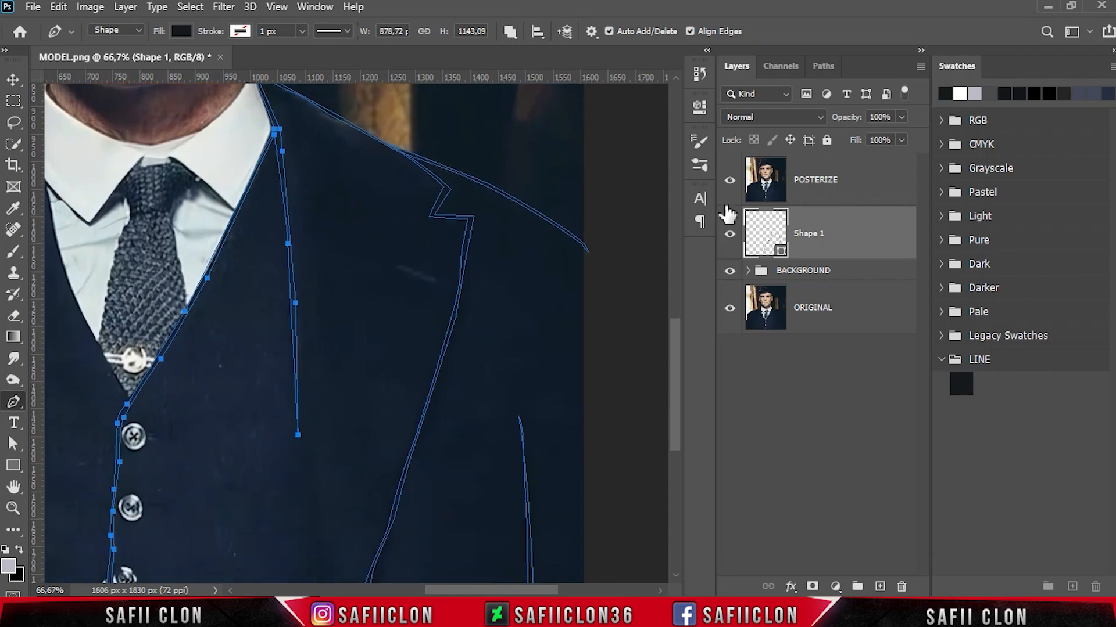
{"action": "left_click", "coordinate": [730, 183]}
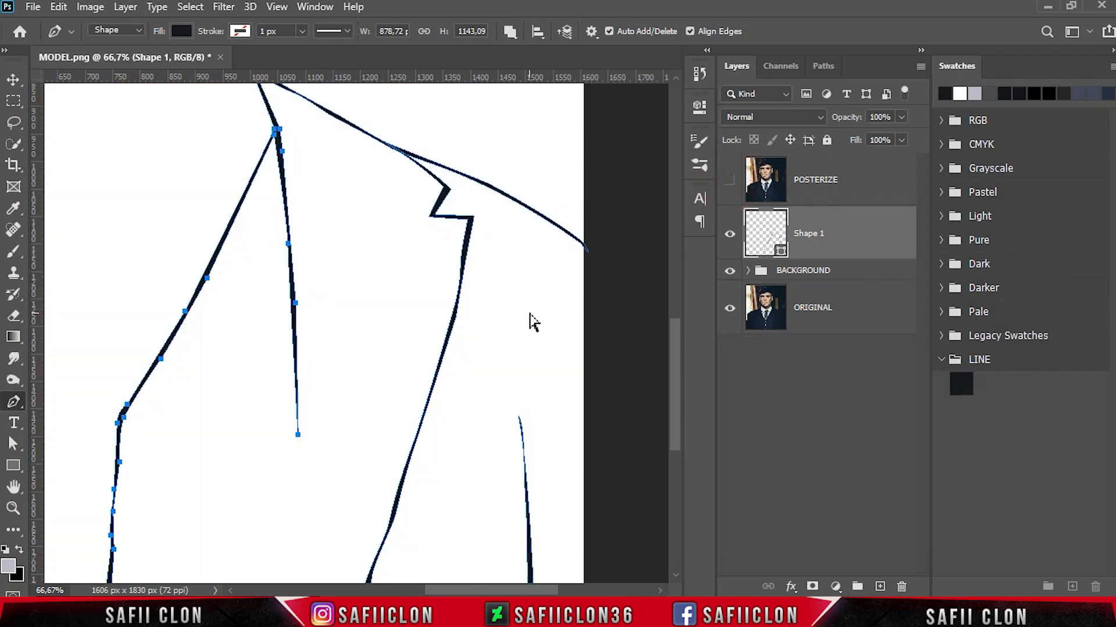
{"action": "key", "text": "Escape"}
{"action": "key", "text": "ctrl+minus"}
{"action": "key", "text": "ctrl+minus"}
{"action": "key", "text": "ctrl+minus"}
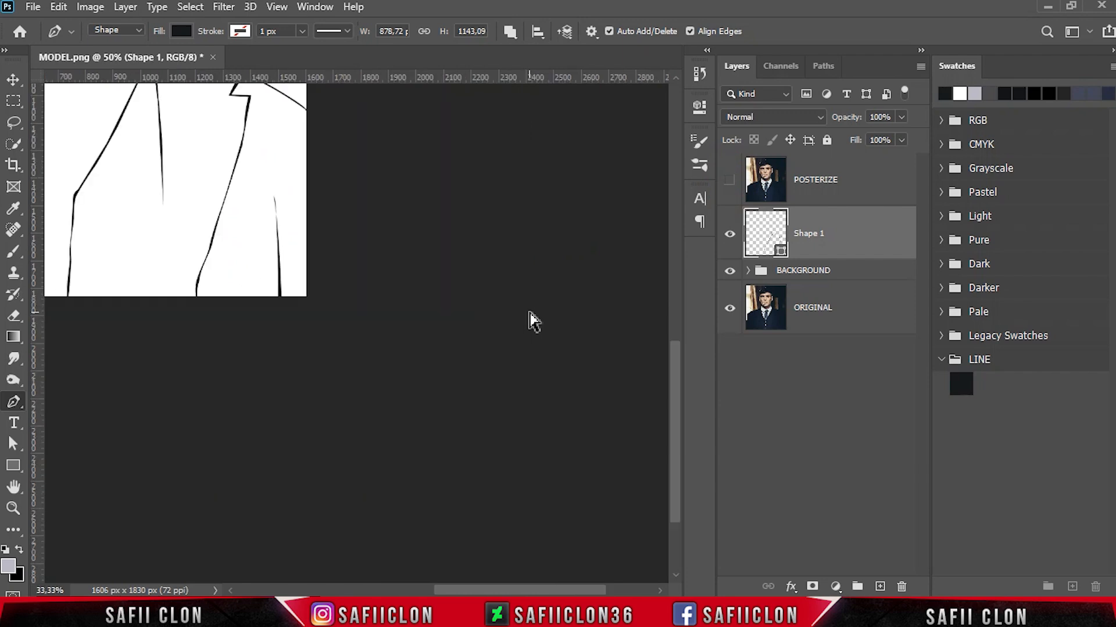
{"action": "key", "text": "ctrl+plus"}
{"action": "key", "text": "ctrl+plus"}
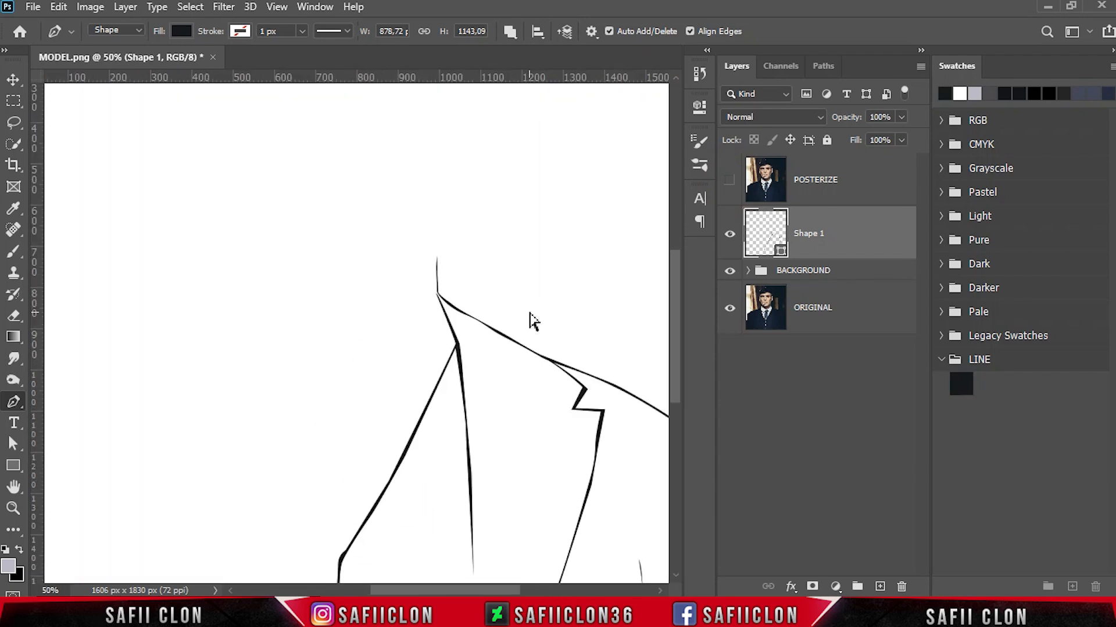
{"action": "key", "text": "ctrl+h"}
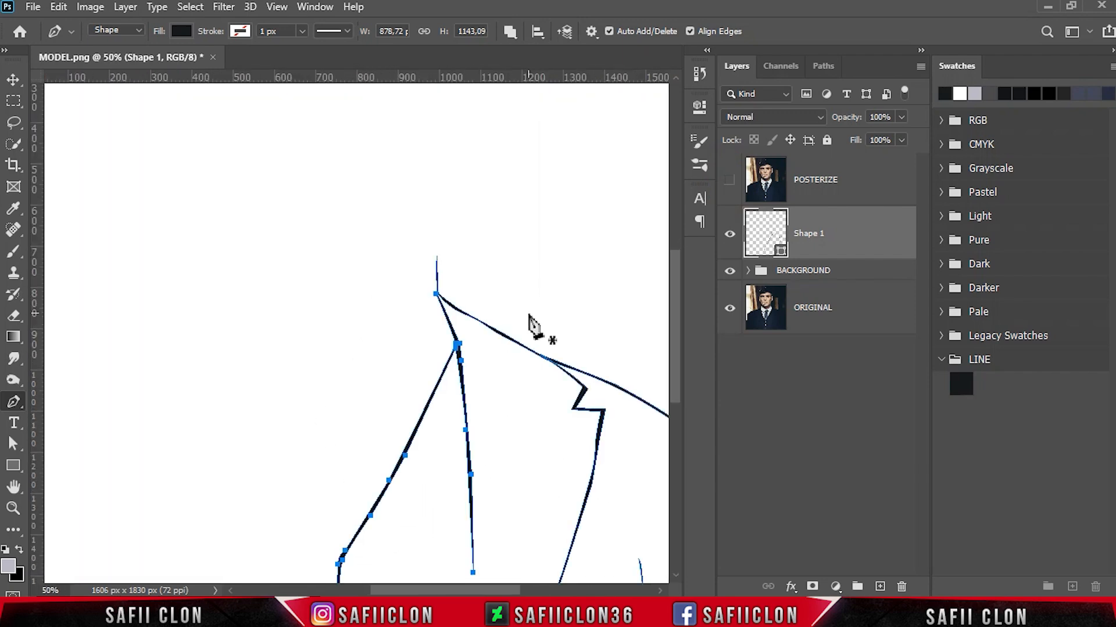
- Show the POSTERIZE layer and trace a thin line shape along the left-hand vest neckline from the collar to the tie tip
{"action": "left_click", "coordinate": [729, 181]}
{"action": "scroll", "coordinate": [348, 320], "scroll_direction": "down", "scroll_amount": 4}
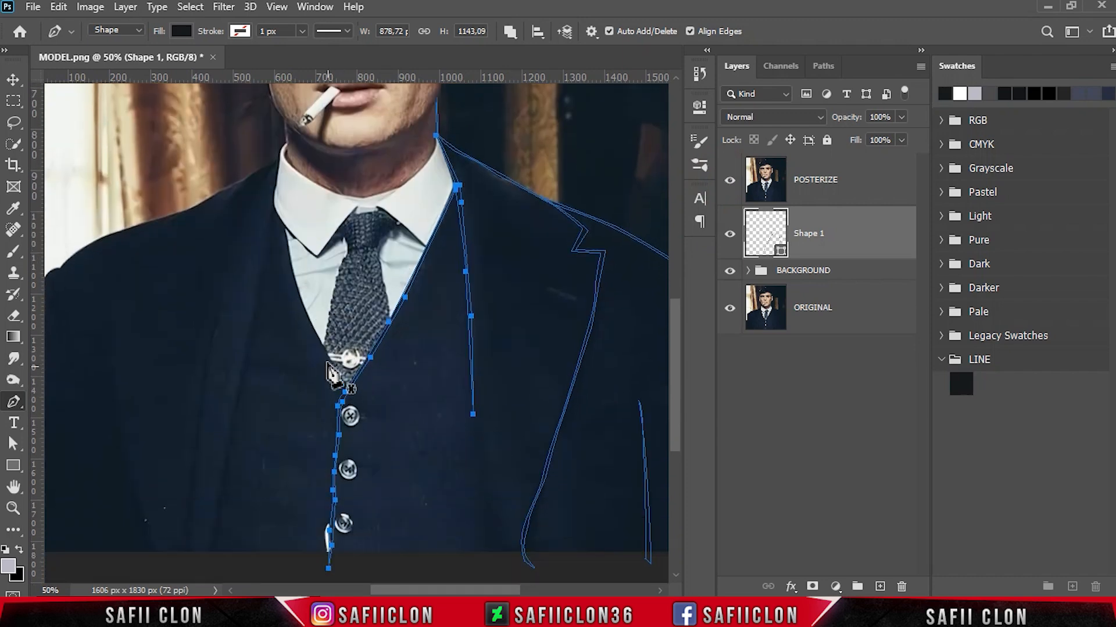
{"action": "key", "text": "ctrl+plus"}
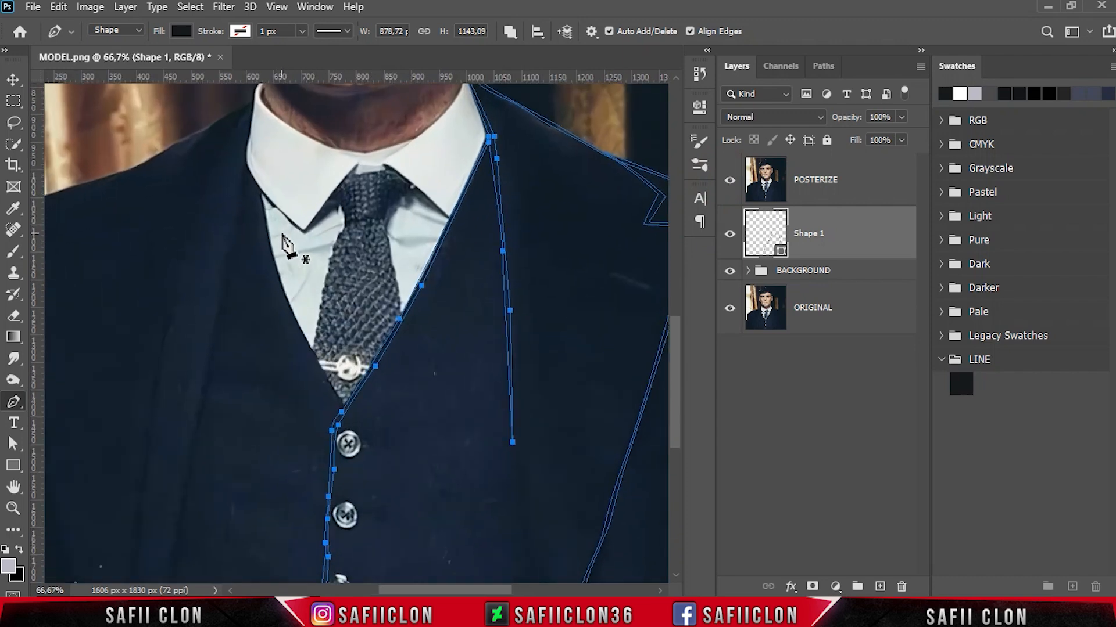
{"action": "left_click", "coordinate": [259, 193]}
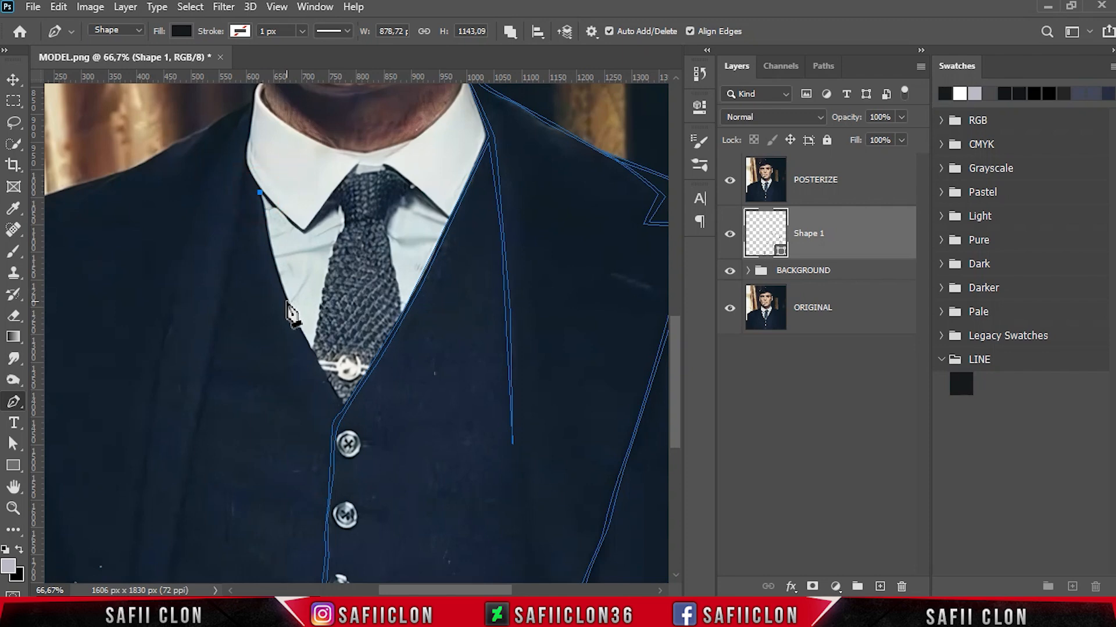
{"action": "left_click_drag", "start_coordinate": [286, 302], "coordinate": [295, 325]}
{"action": "left_click", "coordinate": [342, 409]}
{"action": "left_click", "coordinate": [291, 301], "text": "alt"}
{"action": "left_click", "coordinate": [261, 193]}
- Trace a curved line shape along the shirt collar's upper edge around the neck, from the right-hand collar top to the left
{"action": "scroll", "coordinate": [325, 203], "scroll_direction": "up", "scroll_amount": 2}
{"action": "left_click", "coordinate": [462, 137]}
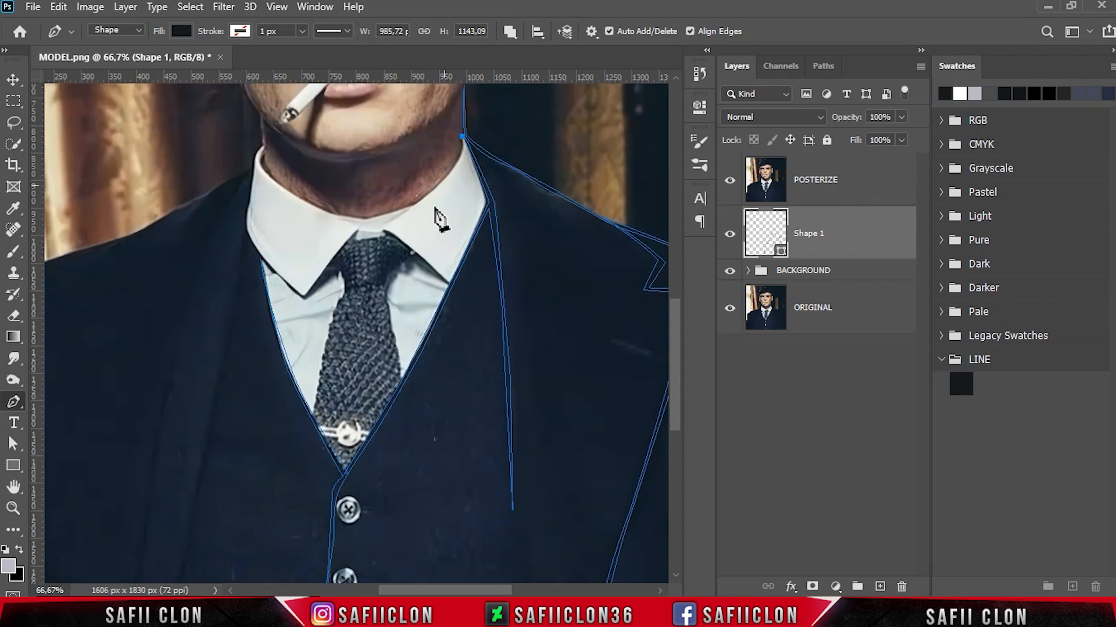
{"action": "left_click_drag", "start_coordinate": [391, 220], "coordinate": [411, 212]}
{"action": "left_click_drag", "start_coordinate": [360, 227], "coordinate": [335, 213]}
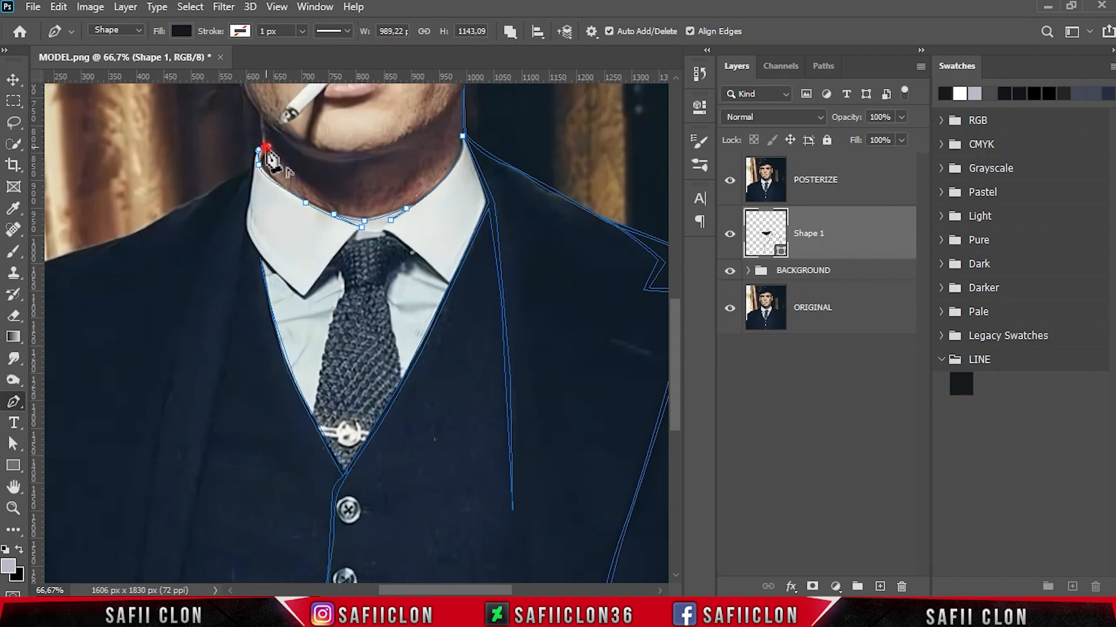
{"action": "scroll", "coordinate": [270, 160], "scroll_direction": "up", "scroll_amount": 1}
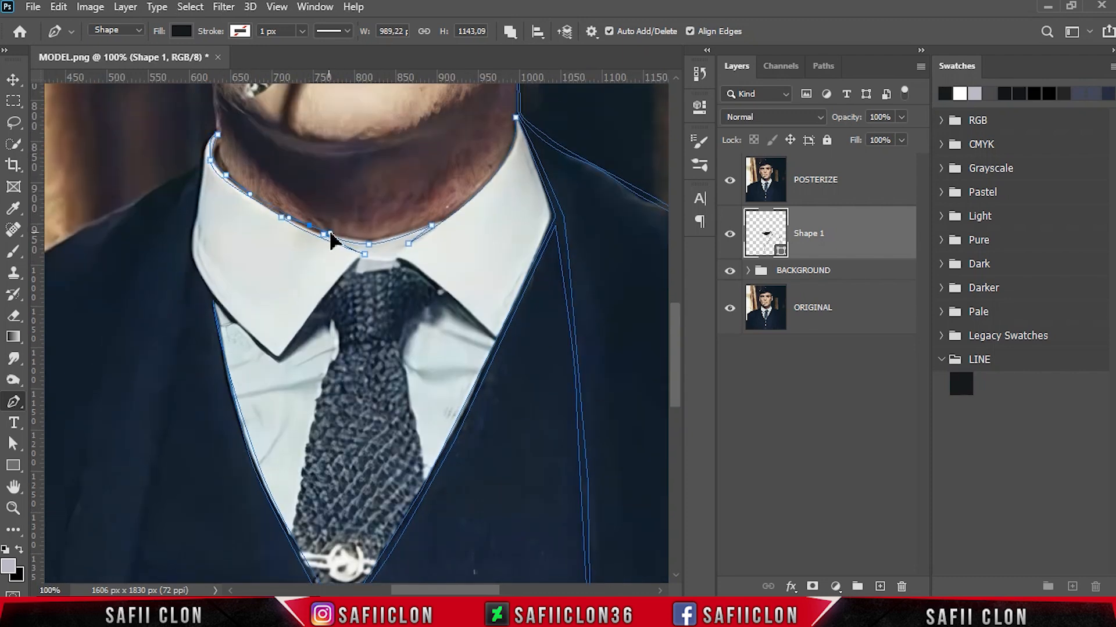
- Trace the left-hand collar wing from beside the tie knot through its tip and up to the neck
{"action": "scroll", "coordinate": [455, 210], "scroll_direction": "up", "scroll_amount": 1}
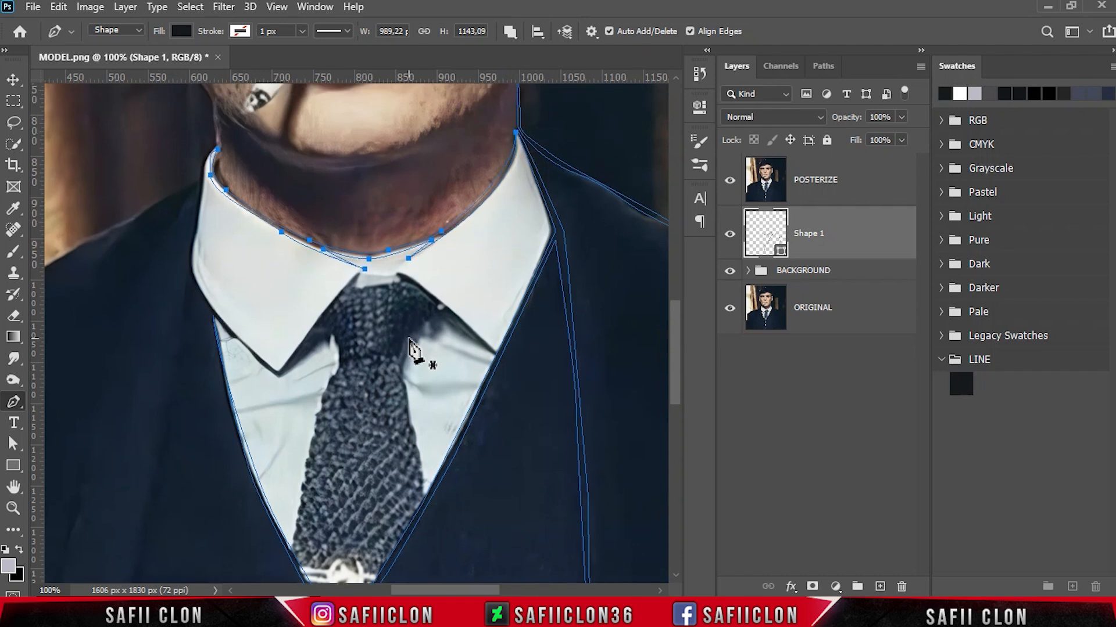
{"action": "left_click", "coordinate": [365, 270]}
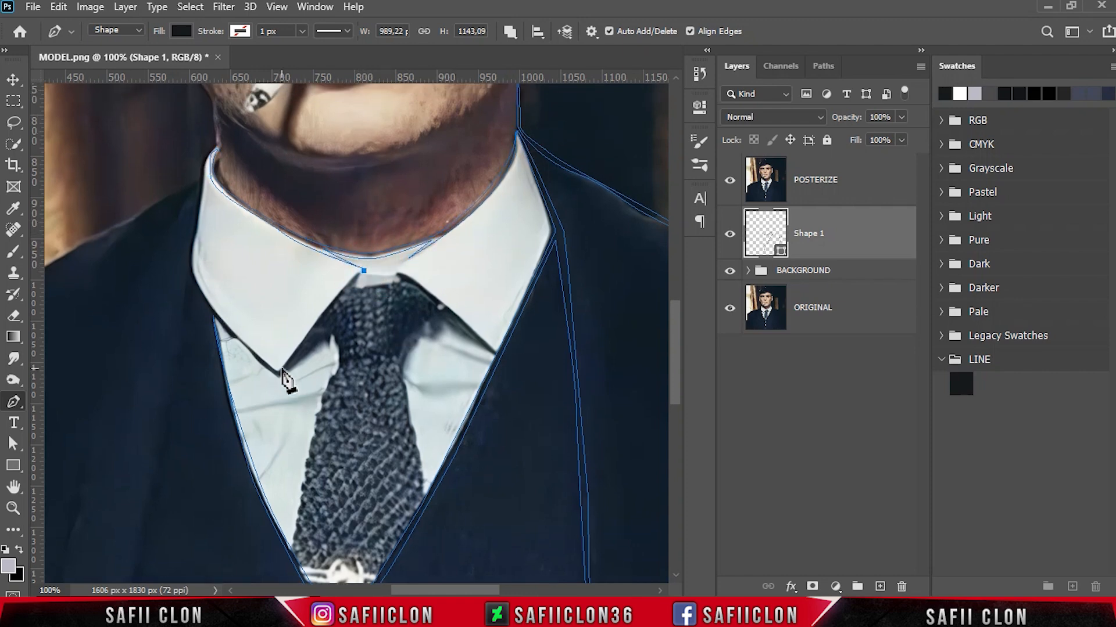
{"action": "left_click", "coordinate": [280, 368]}
{"action": "left_click_drag", "start_coordinate": [195, 231], "coordinate": [199, 216]}
{"action": "left_click_drag", "start_coordinate": [205, 161], "coordinate": [196, 181]}
{"action": "left_click", "coordinate": [218, 148], "text": "alt"}
- Trace back just outside the left-hand collar wing, around its tip, closing the thin line shape beside the tie knot
{"action": "left_click", "coordinate": [202, 162], "text": "alt"}
{"action": "left_click", "coordinate": [193, 232]}
{"action": "left_click_drag", "start_coordinate": [193, 223], "coordinate": [194, 225]}
{"action": "left_click_drag", "start_coordinate": [191, 273], "coordinate": [198, 286]}
{"action": "left_click_drag", "start_coordinate": [261, 367], "coordinate": [311, 419]}
{"action": "left_click", "coordinate": [260, 367], "text": "alt"}
{"action": "left_click_drag", "start_coordinate": [280, 377], "coordinate": [309, 333]}
{"action": "left_click", "coordinate": [282, 378], "text": "ctrl"}
{"action": "left_click_drag", "start_coordinate": [356, 280], "coordinate": [372, 264]}
- Trace a thin closed line shape along the right-hand collar wing's lower edge beside the tie knot
{"action": "left_click", "coordinate": [395, 273]}
{"action": "left_click", "coordinate": [432, 297]}
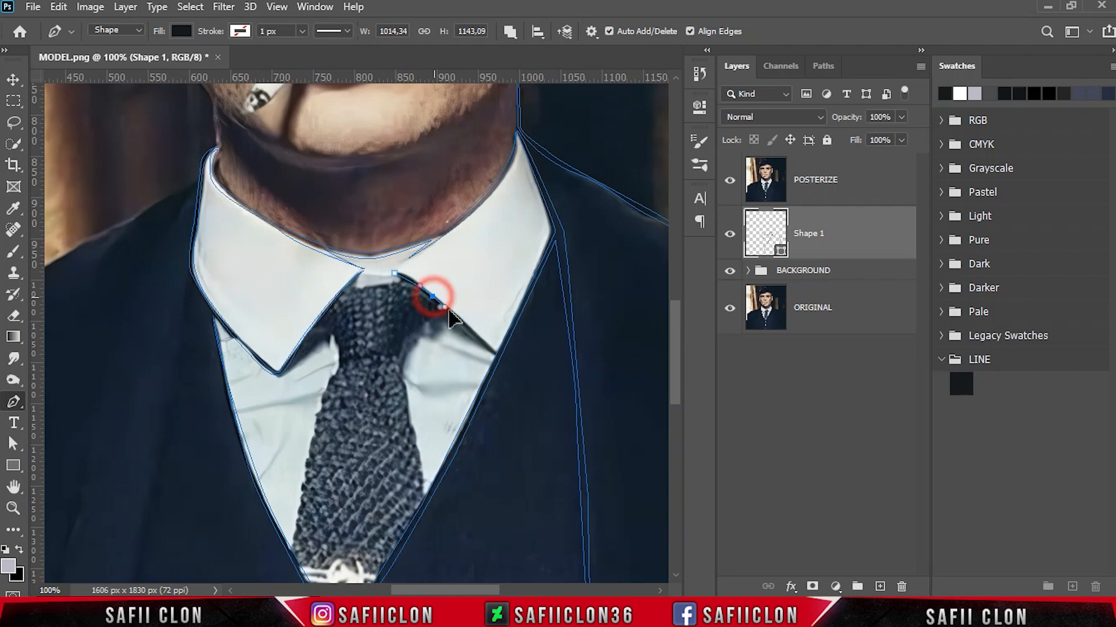
{"action": "left_click", "coordinate": [462, 320]}
{"action": "left_click_drag", "start_coordinate": [446, 302], "coordinate": [378, 271]}
{"action": "left_click", "coordinate": [446, 302], "text": "alt"}
{"action": "left_click", "coordinate": [391, 271], "text": "alt"}
{"action": "left_click", "coordinate": [433, 296]}
- Trace a thin line shape across the upper edge of the tie knot between the collar wings
{"action": "scroll", "coordinate": [481, 328], "scroll_direction": "down", "scroll_amount": 5}
{"action": "left_click", "coordinate": [342, 157]}
{"action": "left_click_drag", "start_coordinate": [415, 151], "coordinate": [427, 156]}
{"action": "left_click", "coordinate": [415, 151], "text": "alt"}
- Trace a thin line shape down the tie's left-hand edge from under the collar to the vest, closing it at the collar
{"action": "left_click", "coordinate": [320, 186]}
{"action": "left_click", "coordinate": [339, 226]}
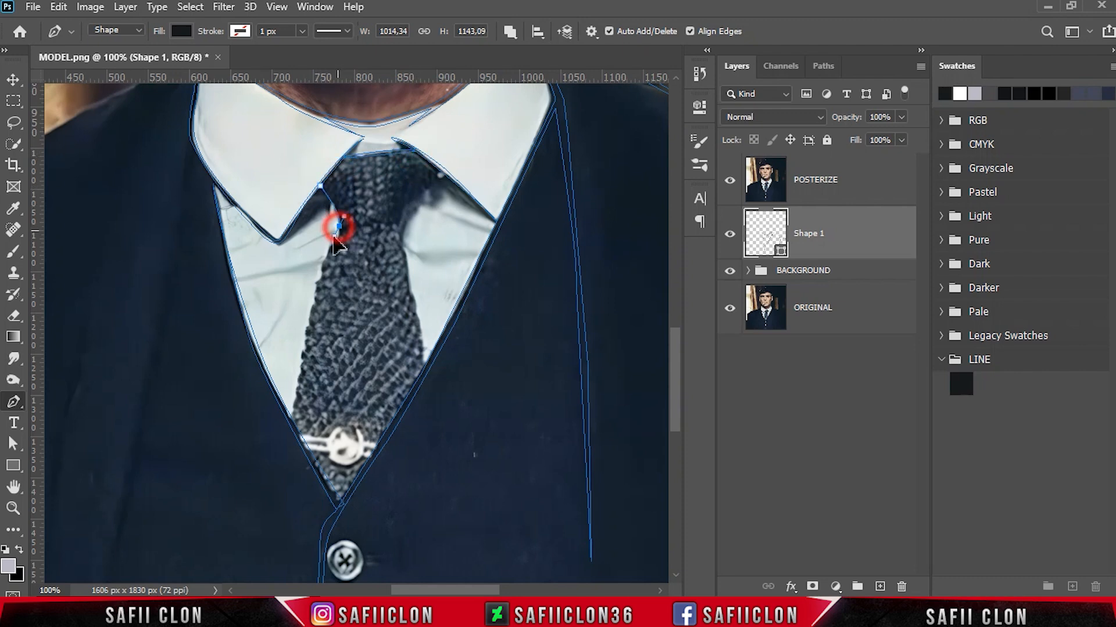
{"action": "left_click", "coordinate": [305, 343]}
{"action": "left_click", "coordinate": [290, 425]}
{"action": "left_click", "coordinate": [307, 315]}
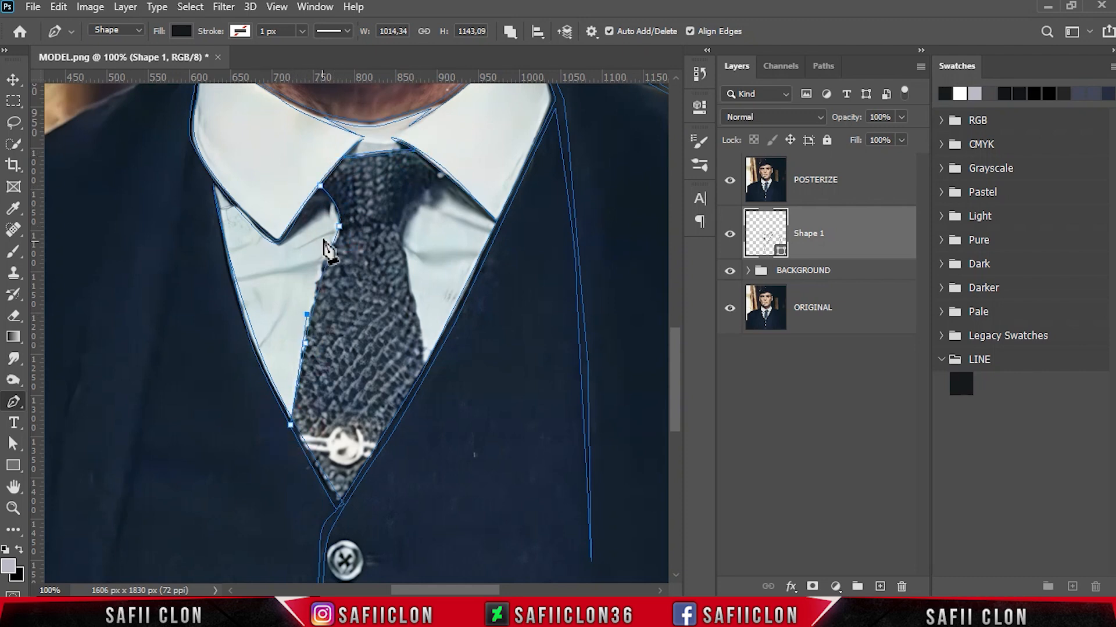
{"action": "left_click", "coordinate": [315, 189], "text": "alt"}
{"action": "left_click", "coordinate": [320, 186]}
- Trace thin line shapes down the tie's right-hand edge from collar to vest and across the knot's lower edge
{"action": "left_click", "coordinate": [447, 175]}
{"action": "left_click_drag", "start_coordinate": [399, 222], "coordinate": [398, 249]}
{"action": "left_click", "coordinate": [398, 223], "text": "alt"}
{"action": "left_click_drag", "start_coordinate": [424, 367], "coordinate": [429, 390]}
{"action": "left_click_drag", "start_coordinate": [403, 233], "coordinate": [400, 203]}
{"action": "left_click", "coordinate": [403, 233], "text": "alt"}
{"action": "left_click_drag", "start_coordinate": [451, 178], "coordinate": [516, 151]}
{"action": "left_click", "coordinate": [451, 176], "text": "alt"}
{"action": "left_click", "coordinate": [447, 175]}
{"action": "left_click", "coordinate": [337, 229]}
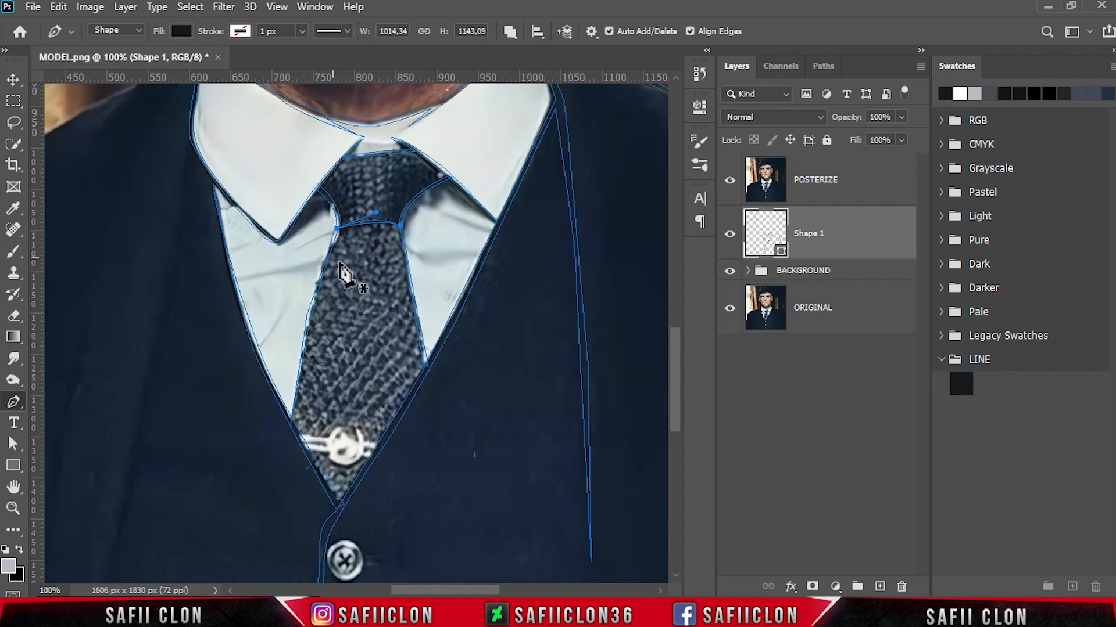
- Trace the left-hand lapel's inner edge from below the jacket's bottom up to the shirt collar
{"action": "scroll", "coordinate": [472, 369], "scroll_direction": "down", "scroll_amount": 5}
{"action": "scroll", "coordinate": [348, 469], "scroll_direction": "left", "scroll_amount": 3}
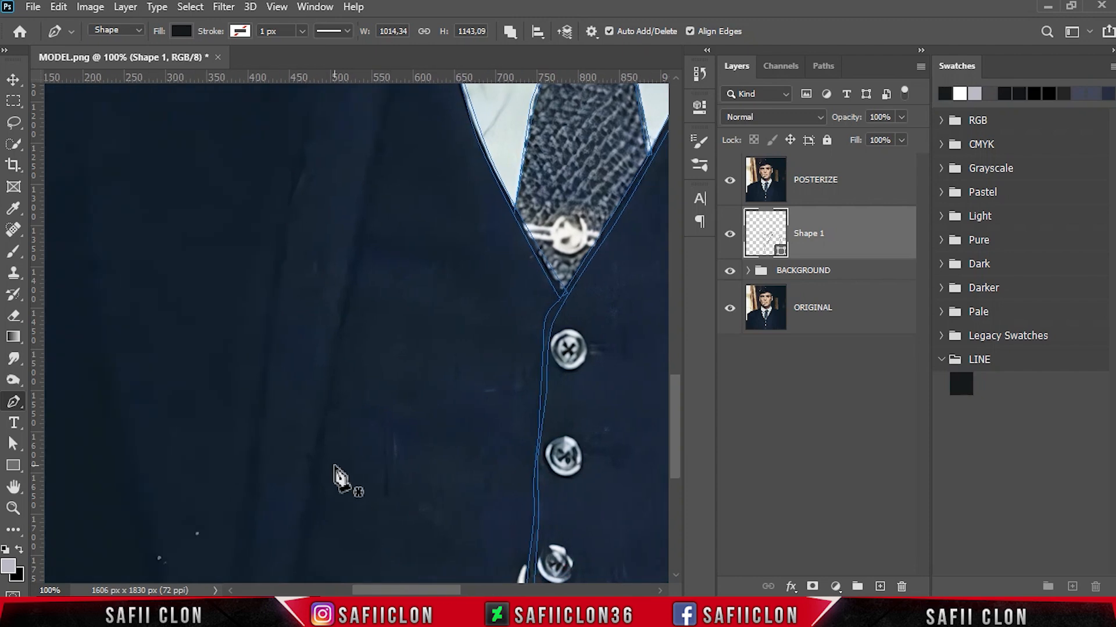
{"action": "scroll", "coordinate": [325, 473], "scroll_direction": "down", "scroll_amount": 2}
{"action": "left_click", "coordinate": [284, 506]}
{"action": "scroll", "coordinate": [299, 488], "scroll_direction": "up", "scroll_amount": 1}
{"action": "key", "text": "ctrl+minus"}
{"action": "scroll", "coordinate": [302, 458], "scroll_direction": "up", "scroll_amount": 1}
{"action": "left_click_drag", "start_coordinate": [330, 424], "coordinate": [341, 373]}
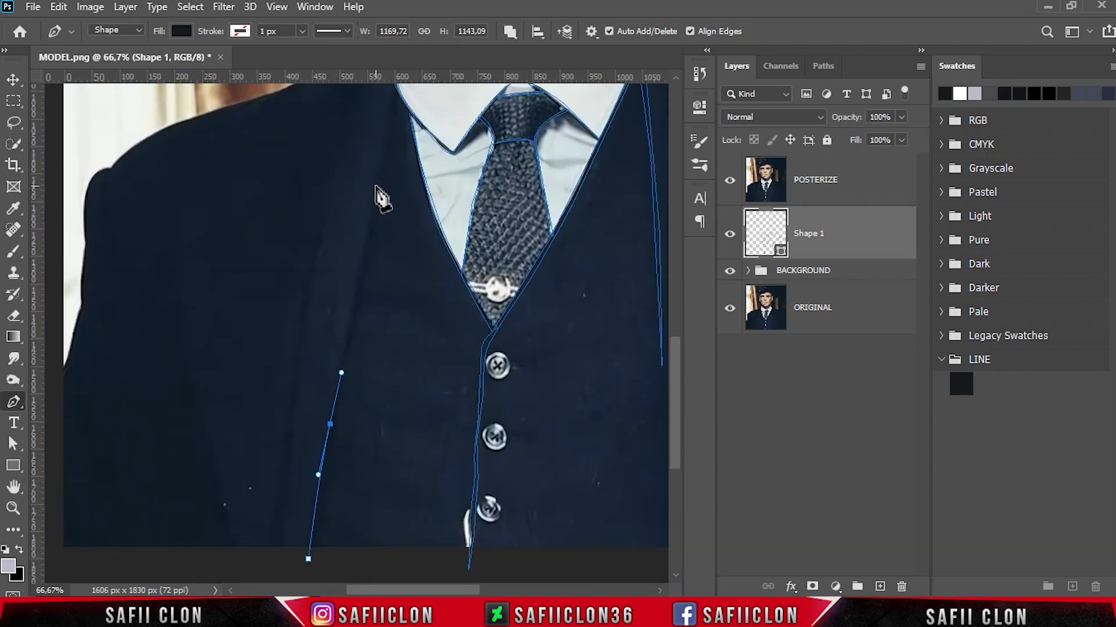
{"action": "left_click_drag", "start_coordinate": [375, 186], "coordinate": [381, 161]}
{"action": "scroll", "coordinate": [383, 169], "scroll_direction": "up", "scroll_amount": 2}
{"action": "left_click", "coordinate": [394, 192]}
- Trace back down the left-hand lapel's inner edge, closing the thin line shape below the image's bottom edge
{"action": "left_click", "coordinate": [393, 217]}
{"action": "left_click", "coordinate": [361, 355]}
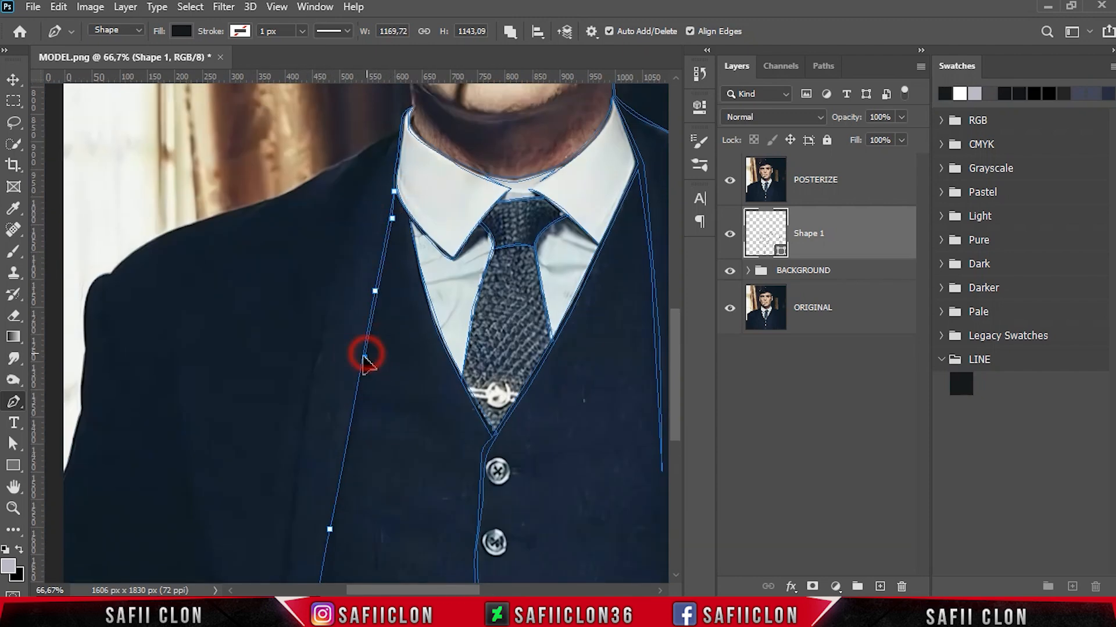
{"action": "scroll", "coordinate": [348, 379], "scroll_direction": "down", "scroll_amount": 4}
{"action": "scroll", "coordinate": [326, 395], "scroll_direction": "down", "scroll_amount": 1}
{"action": "scroll", "coordinate": [337, 424], "scroll_direction": "up", "scroll_amount": 1}
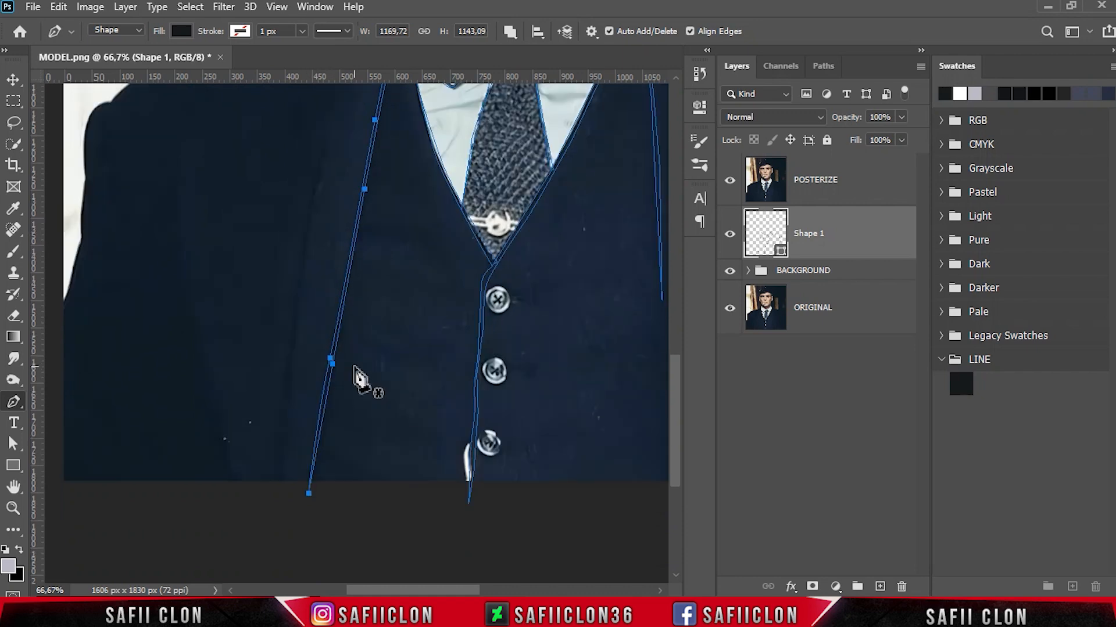
- Trace a tapering line shape along the lower part of the left-hand lapel's fold, from mid-chest to the image's bottom edge
{"action": "scroll", "coordinate": [308, 436], "scroll_direction": "up", "scroll_amount": 3}
{"action": "left_click_drag", "start_coordinate": [310, 342], "coordinate": [326, 293]}
{"action": "left_click", "coordinate": [310, 342], "text": "alt"}
{"action": "scroll", "coordinate": [311, 372], "scroll_direction": "down", "scroll_amount": 4}
{"action": "left_click_drag", "start_coordinate": [281, 474], "coordinate": [269, 577]}
{"action": "left_click", "coordinate": [281, 381], "text": "alt"}
{"action": "left_click", "coordinate": [278, 392]}
- Trace a curved, tapering line shape along the upper lapel fold, from mid-chest to the left-hand collar and back
{"action": "scroll", "coordinate": [290, 454], "scroll_direction": "up", "scroll_amount": 4}
{"action": "scroll", "coordinate": [293, 463], "scroll_direction": "up", "scroll_amount": 4}
{"action": "left_click", "coordinate": [315, 402]}
{"action": "left_click_drag", "start_coordinate": [397, 167], "coordinate": [446, 139]}
{"action": "left_click", "coordinate": [397, 167], "text": "alt"}
{"action": "left_click_drag", "start_coordinate": [314, 402], "coordinate": [282, 579]}
- Trace the left-hand lapel's outer edge from the jacket's bottom up through the notch to the shoulder
{"action": "scroll", "coordinate": [279, 570], "scroll_direction": "down", "scroll_amount": 3}
{"action": "left_click", "coordinate": [247, 511]}
{"action": "left_click_drag", "start_coordinate": [186, 290], "coordinate": [178, 232]}
{"action": "scroll", "coordinate": [223, 438], "scroll_direction": "up", "scroll_amount": 2}
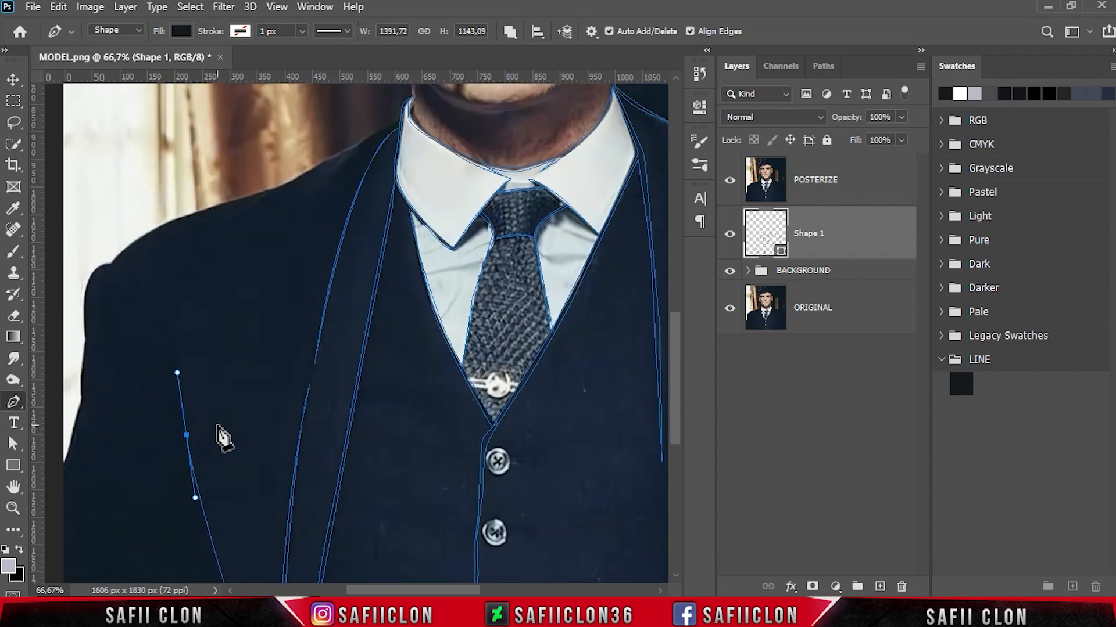
{"action": "left_click", "coordinate": [184, 307]}
{"action": "left_click", "coordinate": [237, 286]}
{"action": "left_click", "coordinate": [192, 251]}
{"action": "left_click", "coordinate": [269, 195]}
{"action": "left_click", "coordinate": [295, 180]}
- Trace back through the lapel notch and down its outer edge, closing the line shape below the image
{"action": "left_click", "coordinate": [187, 251]}
{"action": "left_click", "coordinate": [229, 284]}
{"action": "left_click", "coordinate": [180, 306]}
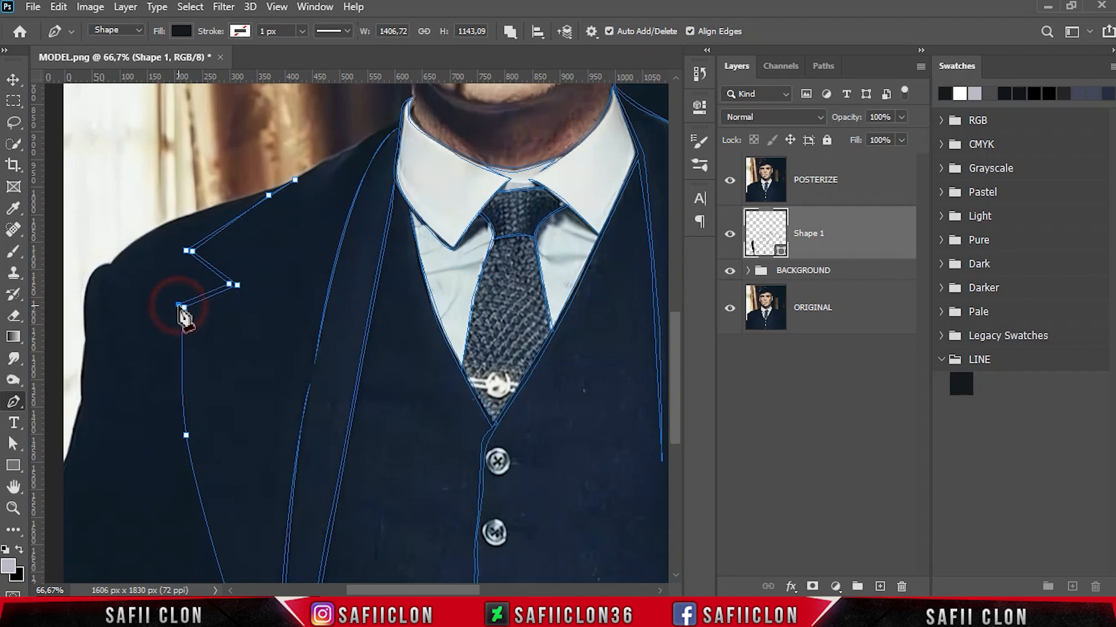
{"action": "scroll", "coordinate": [185, 380], "scroll_direction": "down", "scroll_amount": 1}
{"action": "scroll", "coordinate": [192, 400], "scroll_direction": "down", "scroll_amount": 3}
{"action": "left_click", "coordinate": [247, 423]}
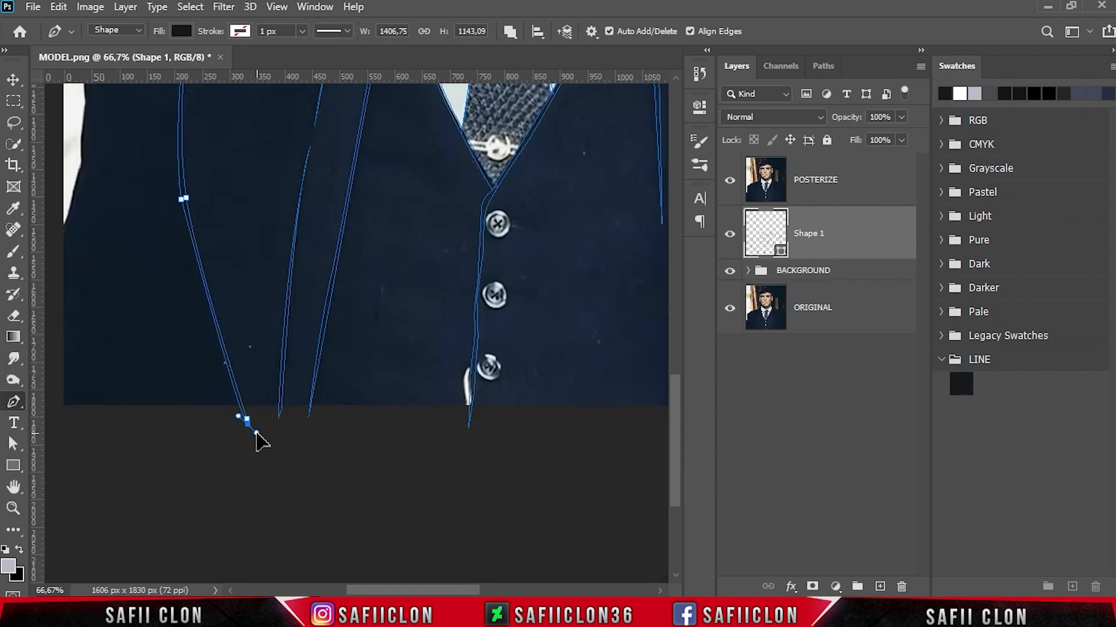
- Trace the left-hand jacket outline from the collar along the shoulder and down the sleeve past the image's edge
{"action": "scroll", "coordinate": [258, 427], "scroll_direction": "up", "scroll_amount": 1}
{"action": "scroll", "coordinate": [263, 426], "scroll_direction": "up", "scroll_amount": 4}
{"action": "left_click_drag", "start_coordinate": [350, 190], "coordinate": [344, 203]}
{"action": "left_click", "coordinate": [304, 212]}
{"action": "left_click_drag", "start_coordinate": [212, 247], "coordinate": [197, 251]}
{"action": "left_click_drag", "start_coordinate": [111, 304], "coordinate": [79, 347]}
{"action": "scroll", "coordinate": [386, 363], "scroll_direction": "left", "scroll_amount": 4}
{"action": "left_click", "coordinate": [305, 371]}
{"action": "left_click_drag", "start_coordinate": [303, 438], "coordinate": [276, 488]}
{"action": "scroll", "coordinate": [303, 453], "scroll_direction": "down", "scroll_amount": 1}
{"action": "left_click", "coordinate": [275, 476]}
- Trace back up the left-hand sleeve and along the shoulder, closing the thin outline at the shirt collar
{"action": "left_click", "coordinate": [270, 470]}
{"action": "left_click_drag", "start_coordinate": [296, 386], "coordinate": [298, 355]}
{"action": "left_click", "coordinate": [296, 386], "text": "alt"}
{"action": "left_click", "coordinate": [300, 323]}
{"action": "left_click_drag", "start_coordinate": [327, 249], "coordinate": [360, 248]}
{"action": "left_click_drag", "start_coordinate": [430, 189], "coordinate": [535, 151]}
{"action": "left_click", "coordinate": [430, 189], "text": "alt"}
{"action": "scroll", "coordinate": [566, 178], "scroll_direction": "up", "scroll_amount": 3}
{"action": "left_click", "coordinate": [569, 212]}
{"action": "left_click_drag", "start_coordinate": [620, 187], "coordinate": [625, 189]}
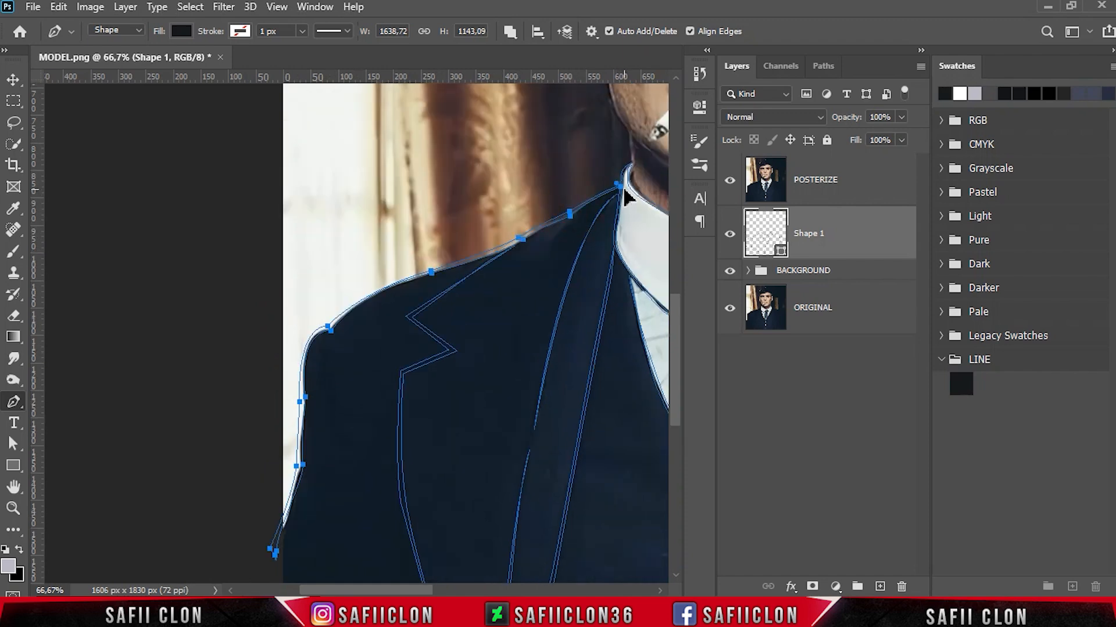
- Hide the POSTERIZE layer and path outlines to examine the clothing line art against white, and show both again
{"action": "scroll", "coordinate": [604, 289], "scroll_direction": "up", "scroll_amount": 1}
{"action": "scroll", "coordinate": [602, 289], "scroll_direction": "down", "scroll_amount": 3}
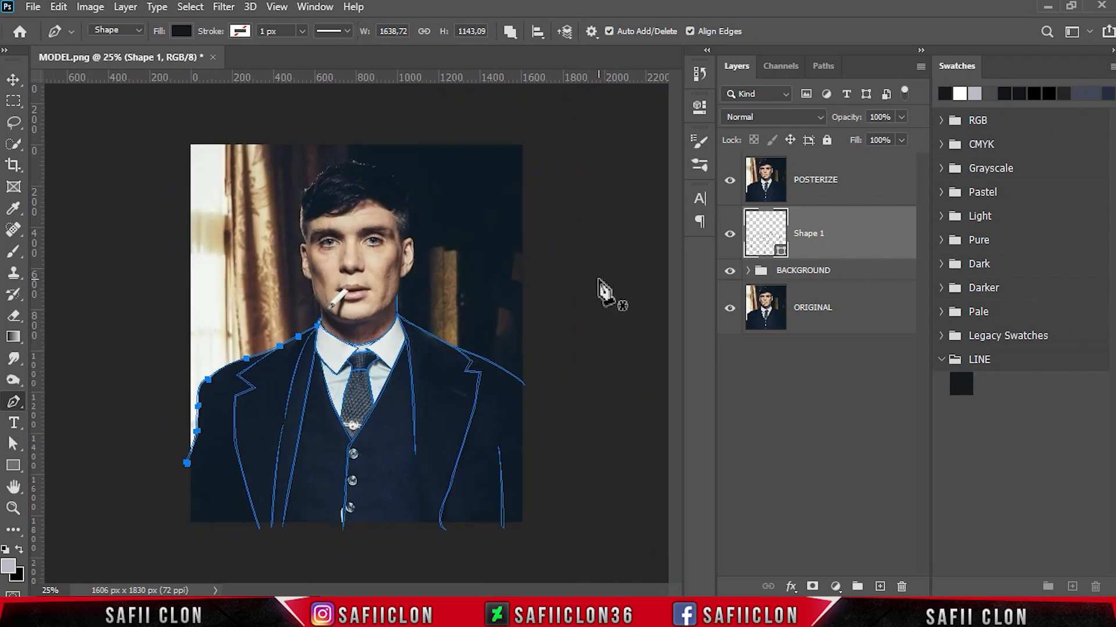
{"action": "left_click", "coordinate": [730, 181]}
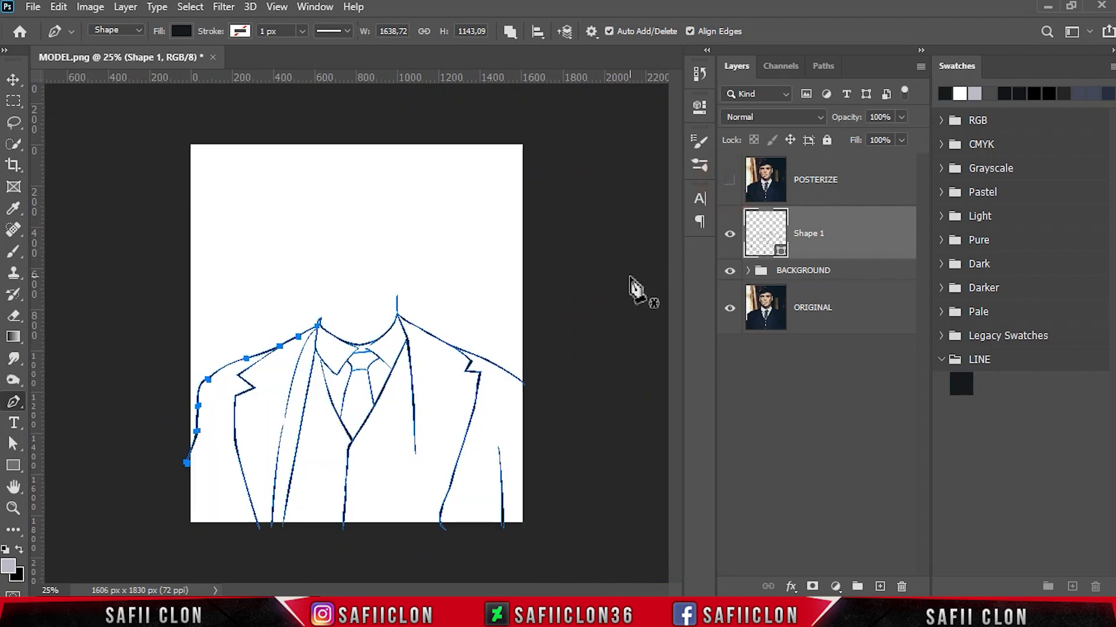
{"action": "key", "text": "Return"}
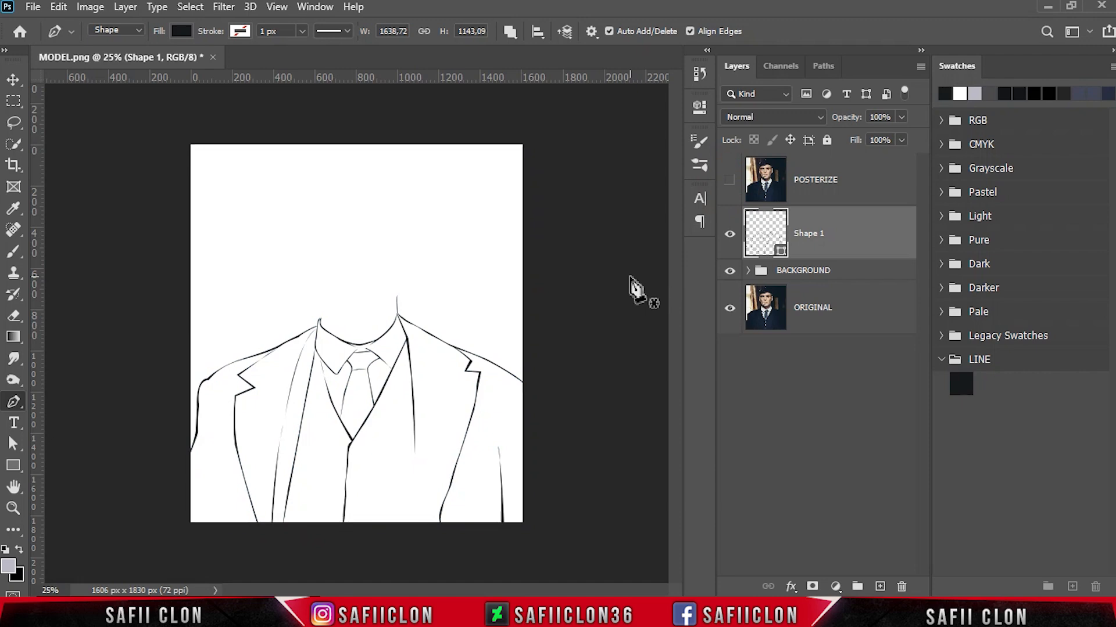
{"action": "scroll", "coordinate": [633, 284], "scroll_direction": "up", "scroll_amount": 2}
{"action": "scroll", "coordinate": [633, 285], "scroll_direction": "down", "scroll_amount": 2}
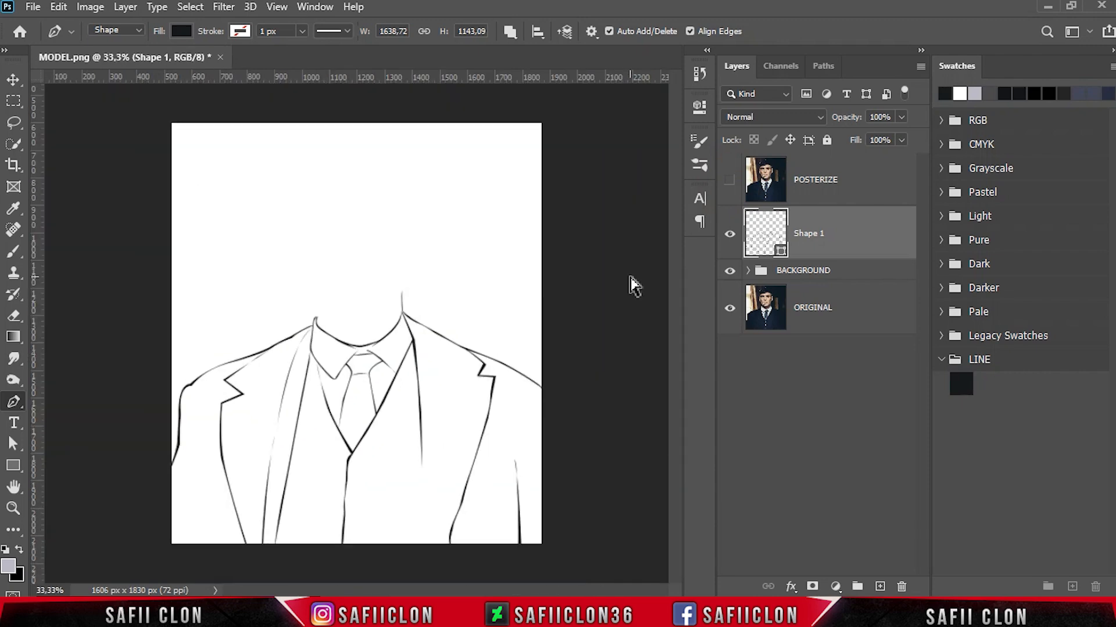
{"action": "left_click", "coordinate": [730, 182]}
{"action": "key", "text": "ctrl+h"}
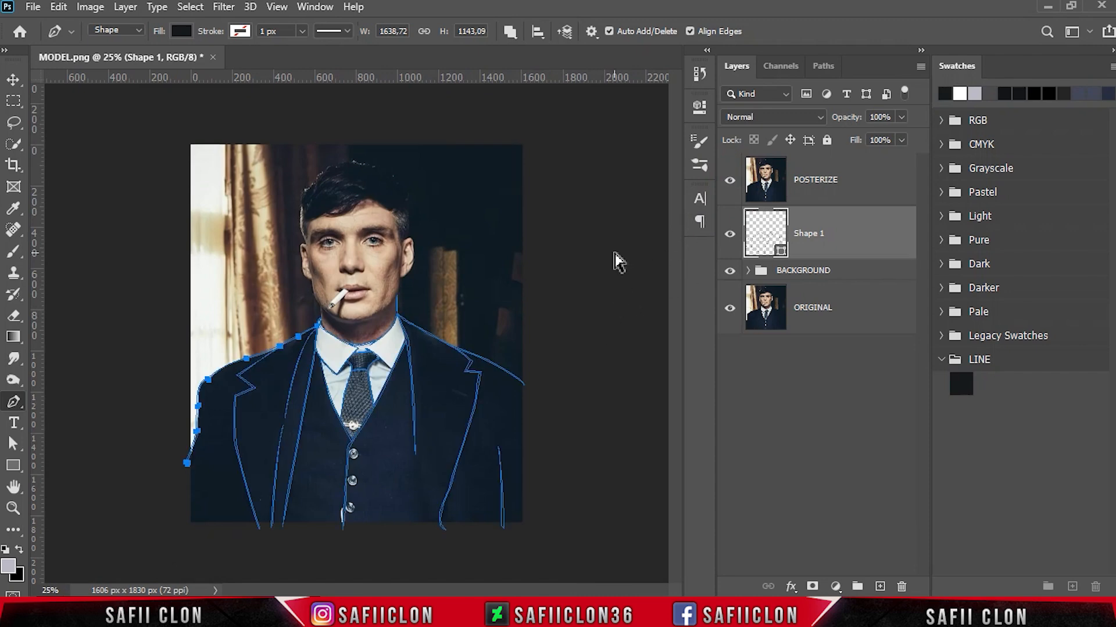
- Trace the jawline from below the right-hand ear around the chin to the left-hand ear
{"action": "key", "text": "ctrl+plus"}
{"action": "key", "text": "ctrl+plus"}
{"action": "key", "text": "ctrl+plus"}
{"action": "key", "text": "ctrl+plus"}
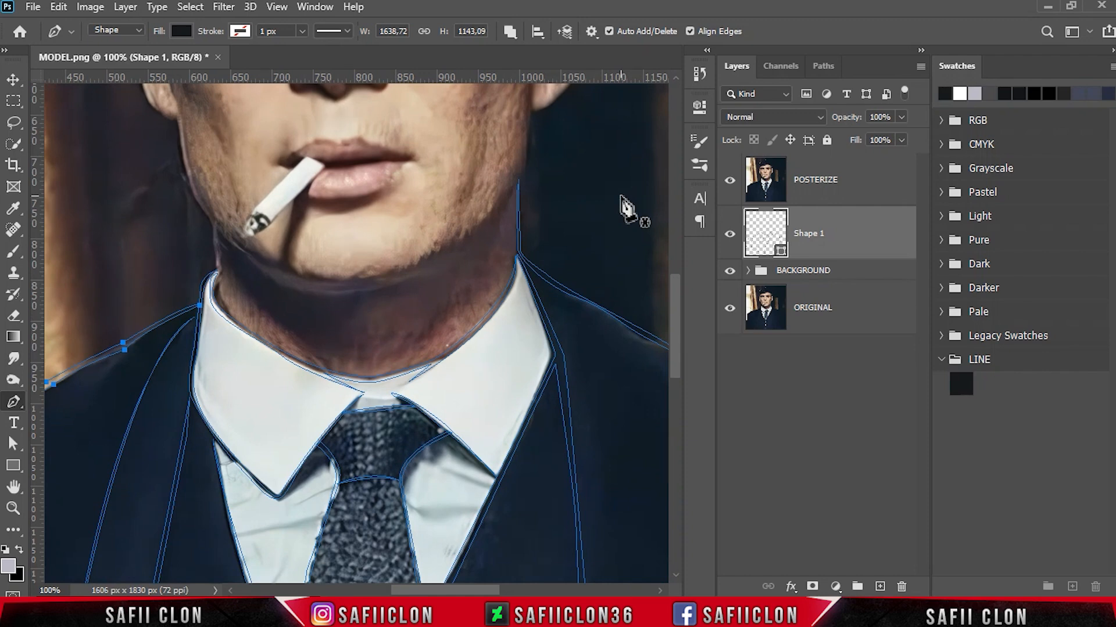
{"action": "scroll", "coordinate": [603, 304], "scroll_direction": "up", "scroll_amount": 3}
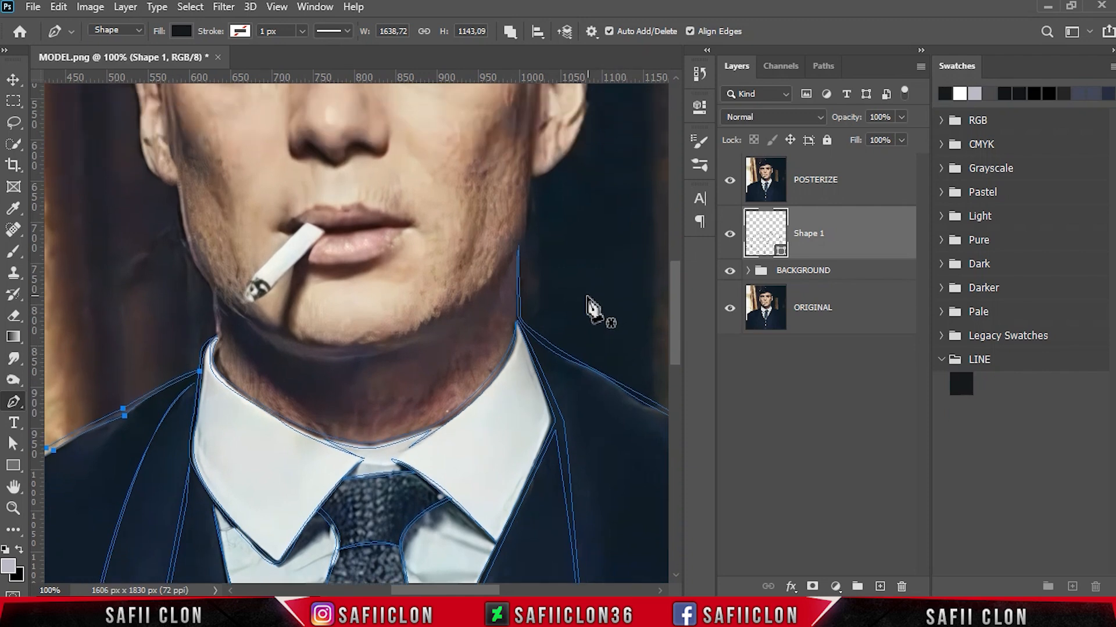
{"action": "scroll", "coordinate": [523, 249], "scroll_direction": "up", "scroll_amount": 4}
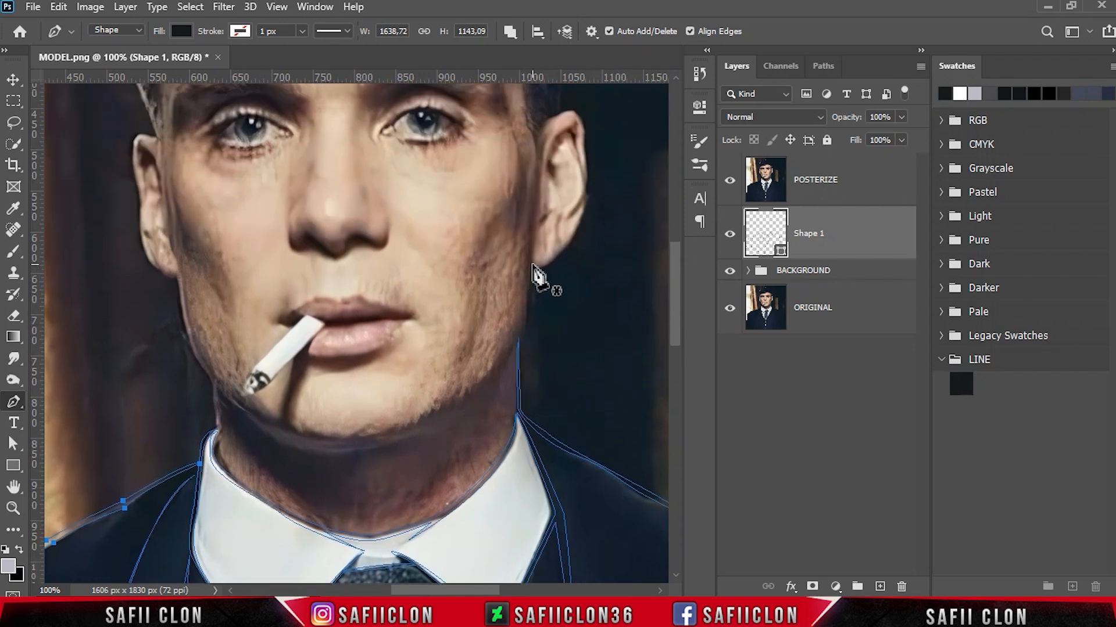
{"action": "left_click", "coordinate": [531, 267]}
{"action": "left_click_drag", "start_coordinate": [478, 387], "coordinate": [457, 404]}
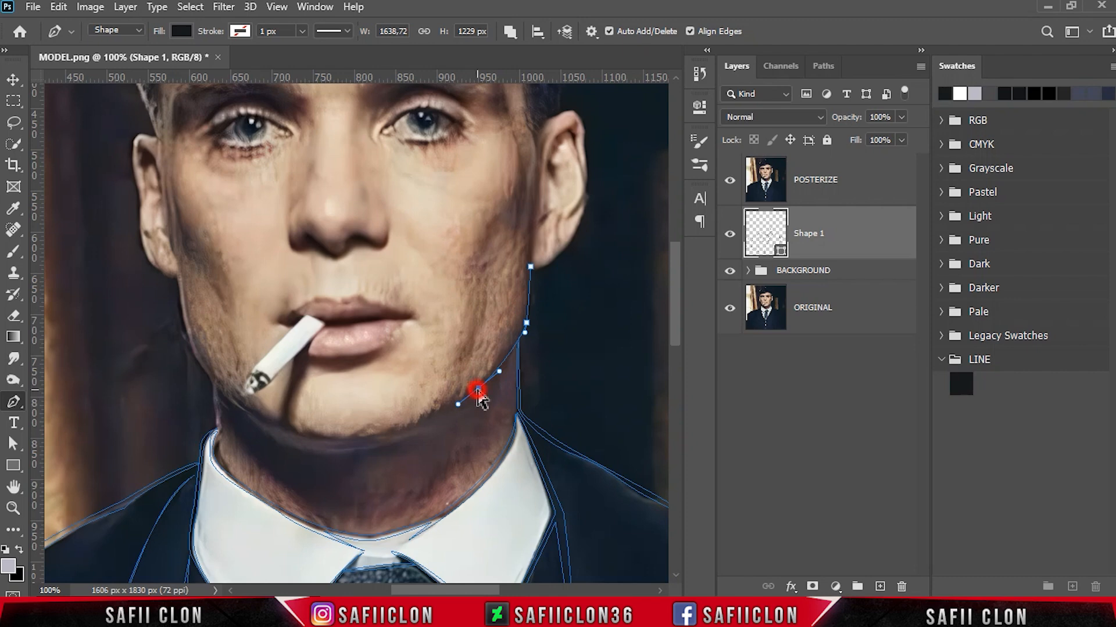
{"action": "left_click_drag", "start_coordinate": [364, 443], "coordinate": [322, 451]}
{"action": "left_click_drag", "start_coordinate": [239, 405], "coordinate": [221, 391]}
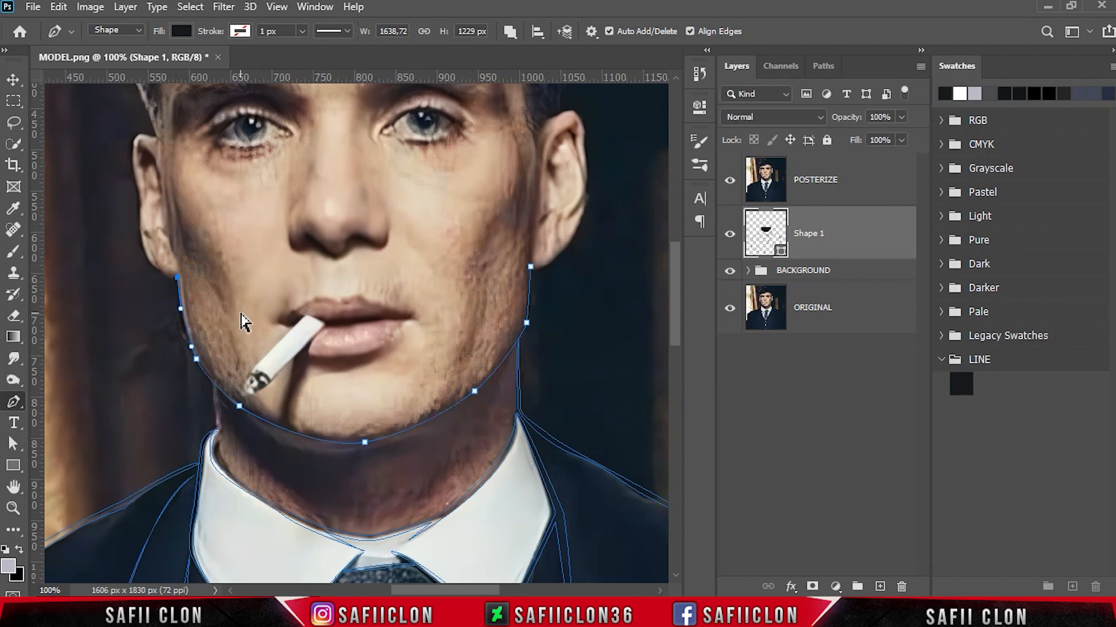
- Trace back along the jaw's outer side from the left-hand ear down to the underside of the chin
{"action": "key", "text": "ctrl+plus"}
{"action": "left_click_drag", "start_coordinate": [449, 589], "coordinate": [410, 589]}
{"action": "left_click_drag", "start_coordinate": [389, 386], "coordinate": [419, 453]}
{"action": "key", "text": "ctrl+z"}
{"action": "left_click", "coordinate": [373, 352]}
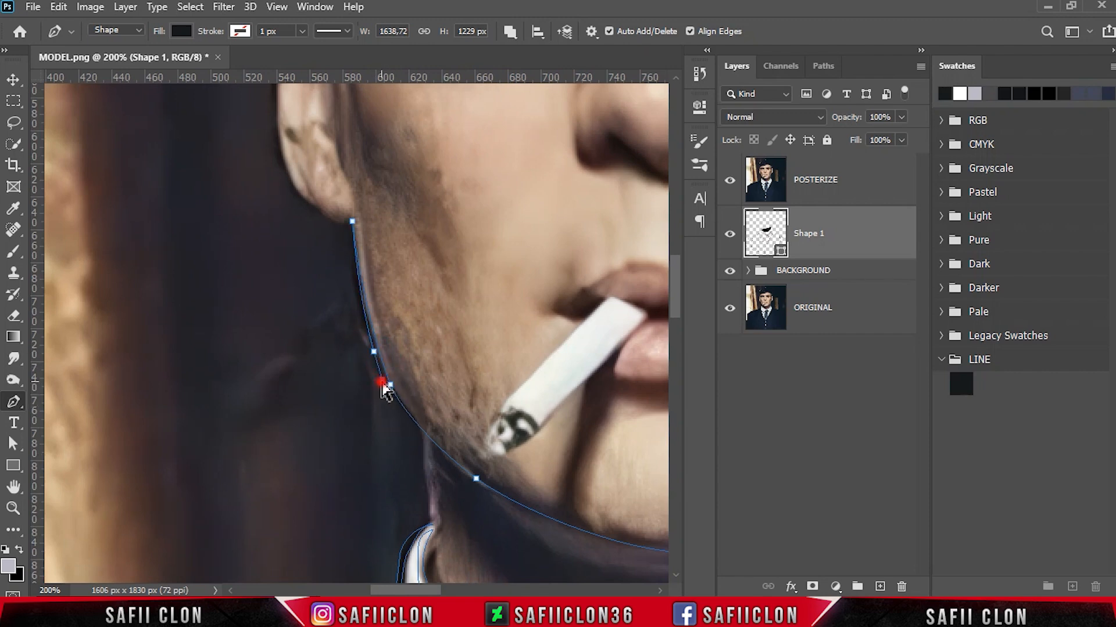
{"action": "left_click_drag", "start_coordinate": [382, 381], "coordinate": [387, 387]}
{"action": "scroll", "coordinate": [441, 398], "scroll_direction": "down", "scroll_amount": 3}
{"action": "left_click_drag", "start_coordinate": [475, 392], "coordinate": [538, 438]}
{"action": "left_click_drag", "start_coordinate": [419, 588], "coordinate": [491, 589]}
{"action": "left_click", "coordinate": [494, 459], "text": "ctrl"}
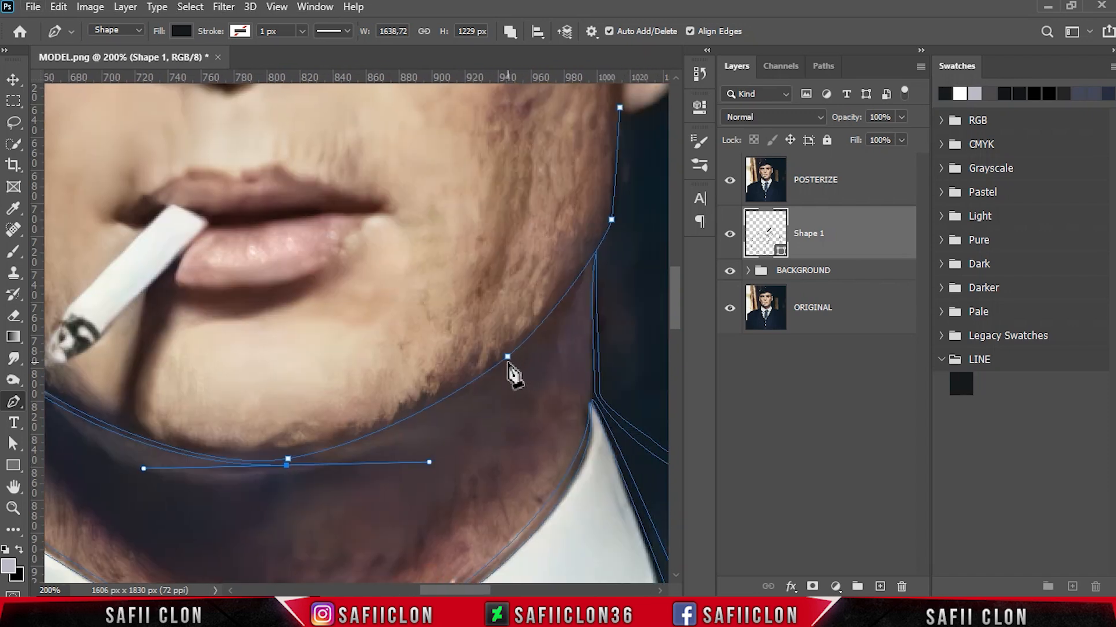
- Continue the returning jaw edge from the chin up to the right-hand ear, closing the thin line shape
{"action": "left_click", "coordinate": [507, 357], "text": "ctrl"}
{"action": "left_click_drag", "start_coordinate": [633, 265], "coordinate": [658, 260]}
{"action": "left_click", "coordinate": [509, 362], "text": "alt"}
{"action": "scroll", "coordinate": [552, 337], "scroll_direction": "up", "scroll_amount": 2}
{"action": "left_click_drag", "start_coordinate": [616, 305], "coordinate": [650, 196]}
{"action": "key", "text": "ctrl+z"}
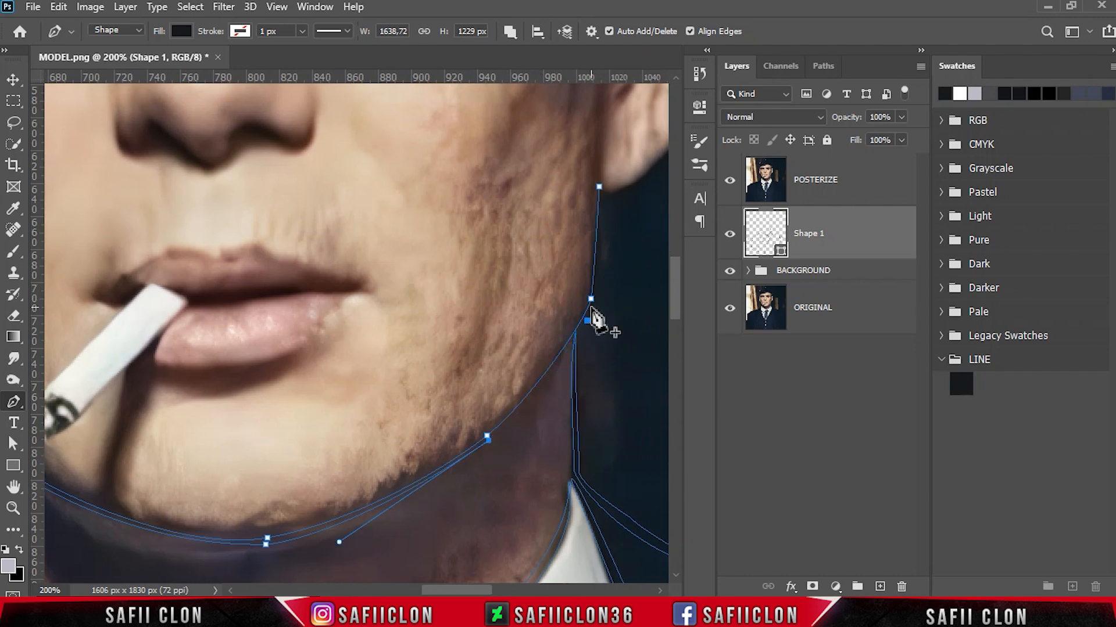
{"action": "left_click_drag", "start_coordinate": [594, 306], "coordinate": [647, 221]}
{"action": "left_click", "coordinate": [594, 306], "text": "alt"}
{"action": "left_click_drag", "start_coordinate": [594, 306], "coordinate": [592, 309]}
{"action": "left_click_drag", "start_coordinate": [600, 188], "coordinate": [595, 174]}
- Trace the outer edge of the right-hand ear from its top, beside the hair, down to the underside of the lobe
{"action": "scroll", "coordinate": [535, 365], "scroll_direction": "up", "scroll_amount": 2}
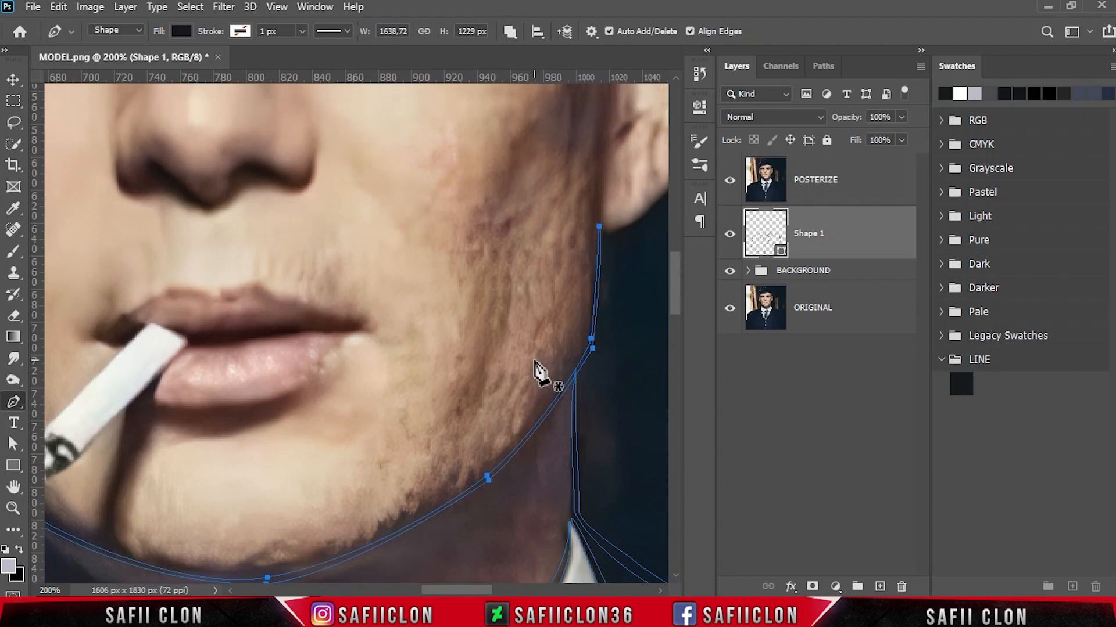
{"action": "left_click_drag", "start_coordinate": [452, 590], "coordinate": [488, 591]}
{"action": "scroll", "coordinate": [342, 333], "scroll_direction": "up", "scroll_amount": 5}
{"action": "left_click", "coordinate": [305, 182]}
{"action": "left_click_drag", "start_coordinate": [315, 169], "coordinate": [324, 162]}
{"action": "left_click_drag", "start_coordinate": [366, 153], "coordinate": [391, 205]}
{"action": "left_click_drag", "start_coordinate": [395, 252], "coordinate": [397, 266]}
{"action": "left_click_drag", "start_coordinate": [393, 309], "coordinate": [389, 349]}
{"action": "scroll", "coordinate": [367, 338], "scroll_direction": "down", "scroll_amount": 2}
{"action": "left_click", "coordinate": [365, 346]}
{"action": "left_click", "coordinate": [329, 385]}
{"action": "left_click", "coordinate": [286, 400]}
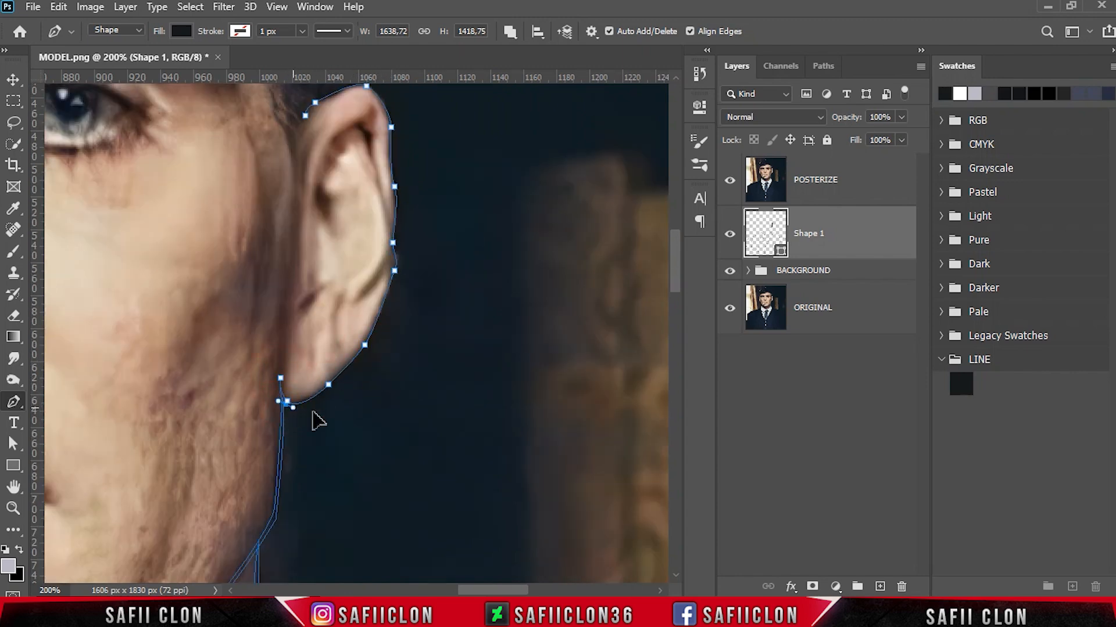
- Trace back just outside the right-hand ear's edge from the lobe to the top, closing the thin line shape
{"action": "key", "text": "ctrl+z"}
{"action": "left_click_drag", "start_coordinate": [328, 391], "coordinate": [366, 350]}
{"action": "key", "text": "ctrl+z"}
{"action": "left_click", "coordinate": [328, 391], "text": "alt"}
{"action": "left_click", "coordinate": [364, 353]}
{"action": "left_click", "coordinate": [397, 248]}
{"action": "scroll", "coordinate": [409, 186], "scroll_direction": "up", "scroll_amount": 2}
{"action": "left_click_drag", "start_coordinate": [395, 210], "coordinate": [272, 202]}
{"action": "left_click", "coordinate": [395, 210], "text": "alt"}
{"action": "left_click", "coordinate": [371, 163], "text": "alt"}
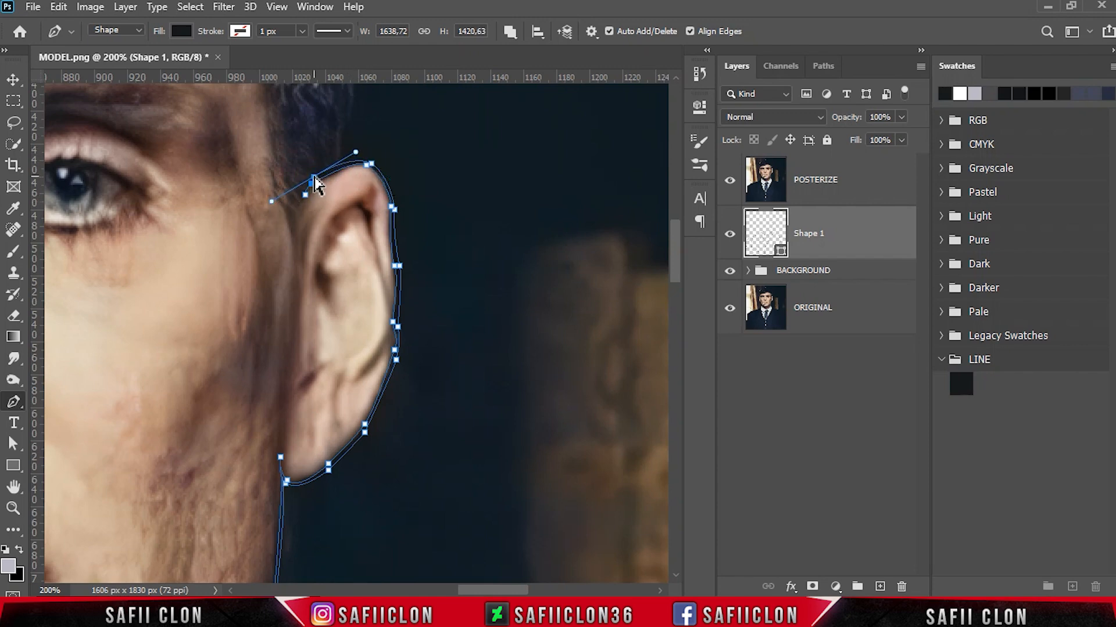
{"action": "left_click", "coordinate": [306, 195]}
- Draw closed line shapes for the upper inner fold and the small hollow inside the right-hand ear
{"action": "scroll", "coordinate": [329, 207], "scroll_direction": "down", "scroll_amount": 1}
{"action": "left_click", "coordinate": [331, 196]}
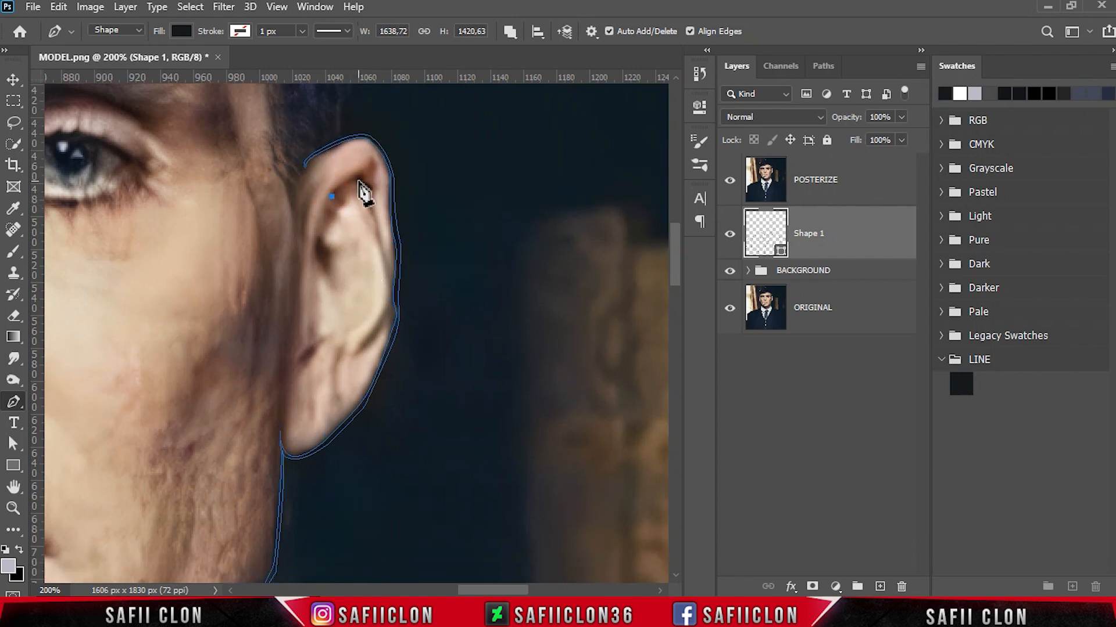
{"action": "left_click", "coordinate": [387, 268]}
{"action": "left_click", "coordinate": [374, 205], "text": "alt"}
{"action": "left_click_drag", "start_coordinate": [366, 180], "coordinate": [361, 176]}
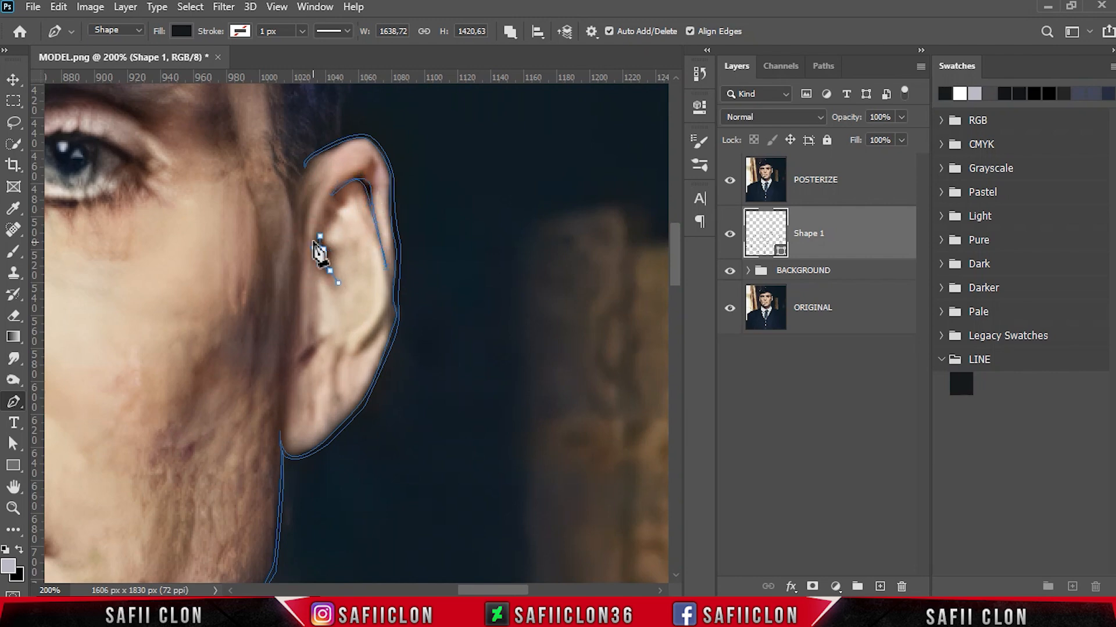
{"action": "left_click", "coordinate": [319, 238]}
- Draw closed line shapes for the creases above the right-hand earlobe and along the lower inner rim
{"action": "scroll", "coordinate": [331, 256], "scroll_direction": "down", "scroll_amount": 1}
{"action": "left_click", "coordinate": [300, 330]}
{"action": "left_click", "coordinate": [331, 300], "text": "alt"}
{"action": "left_click_drag", "start_coordinate": [328, 301], "coordinate": [289, 342]}
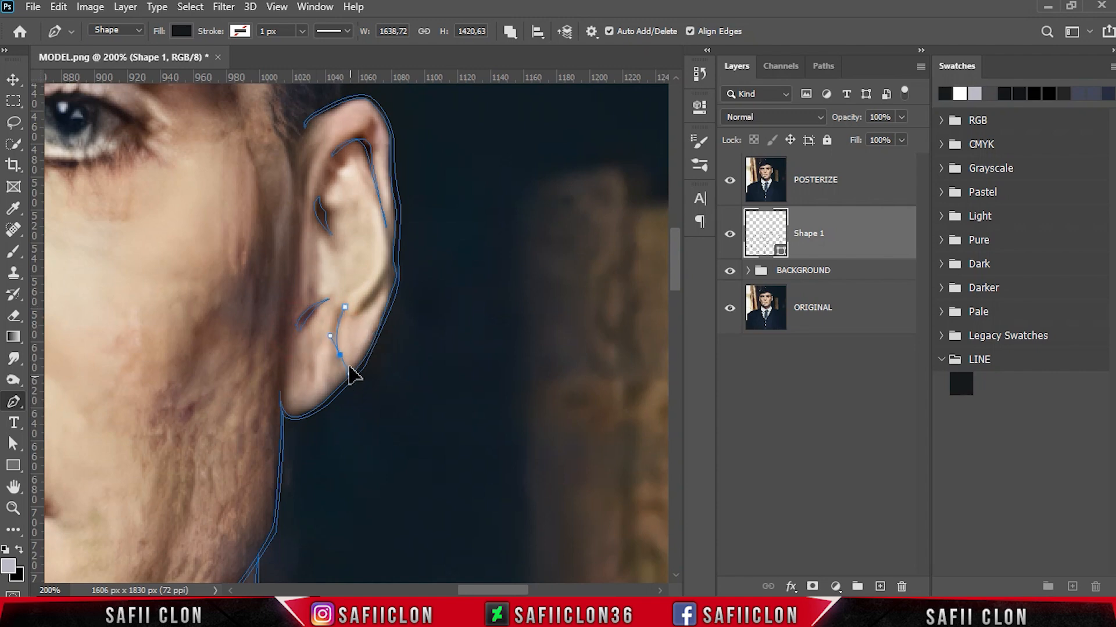
{"action": "left_click_drag", "start_coordinate": [349, 367], "coordinate": [349, 366]}
{"action": "left_click", "coordinate": [340, 355], "text": "alt"}
{"action": "left_click_drag", "start_coordinate": [345, 307], "coordinate": [395, 277]}
{"action": "left_click", "coordinate": [357, 315]}
{"action": "left_click", "coordinate": [386, 236]}
{"action": "scroll", "coordinate": [552, 264], "scroll_direction": "down", "scroll_amount": 1}
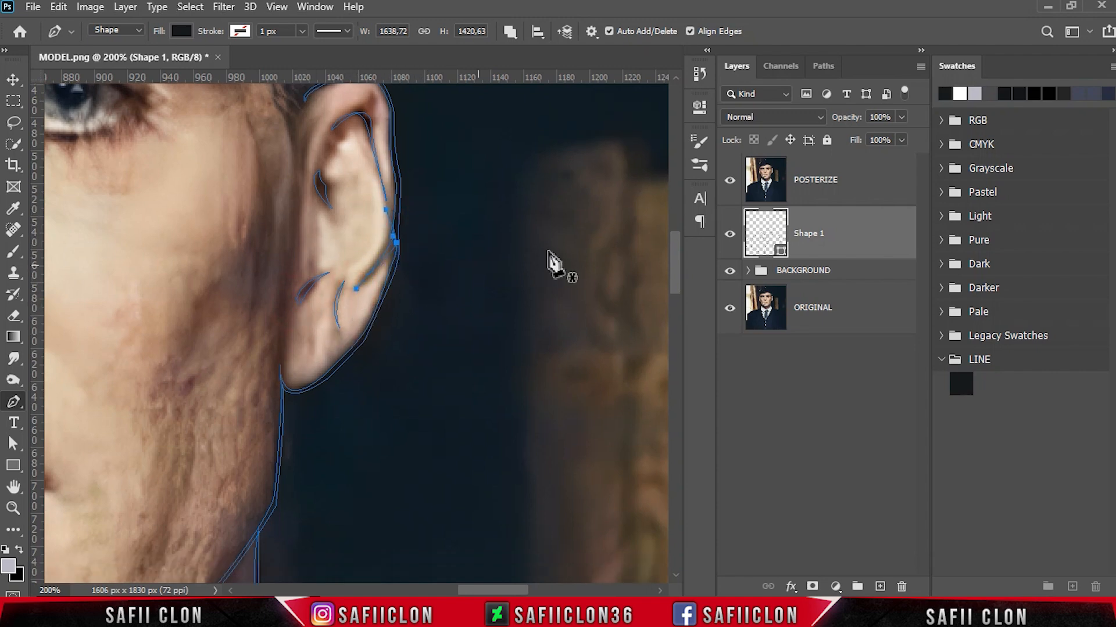
- Hide the POSTERIZE layer to examine the ear and jaw line art against white, and show the layer again
{"action": "left_click", "coordinate": [729, 179]}
{"action": "key", "text": "ctrl+minus"}
{"action": "key", "text": "ctrl+minus"}
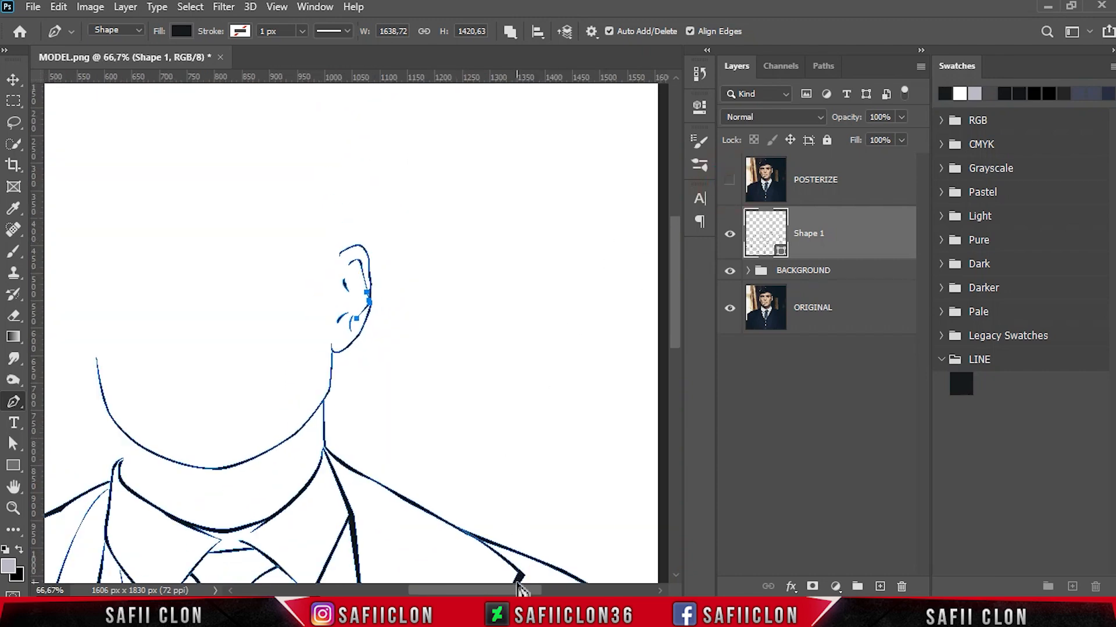
{"action": "left_click_drag", "start_coordinate": [514, 592], "coordinate": [483, 591]}
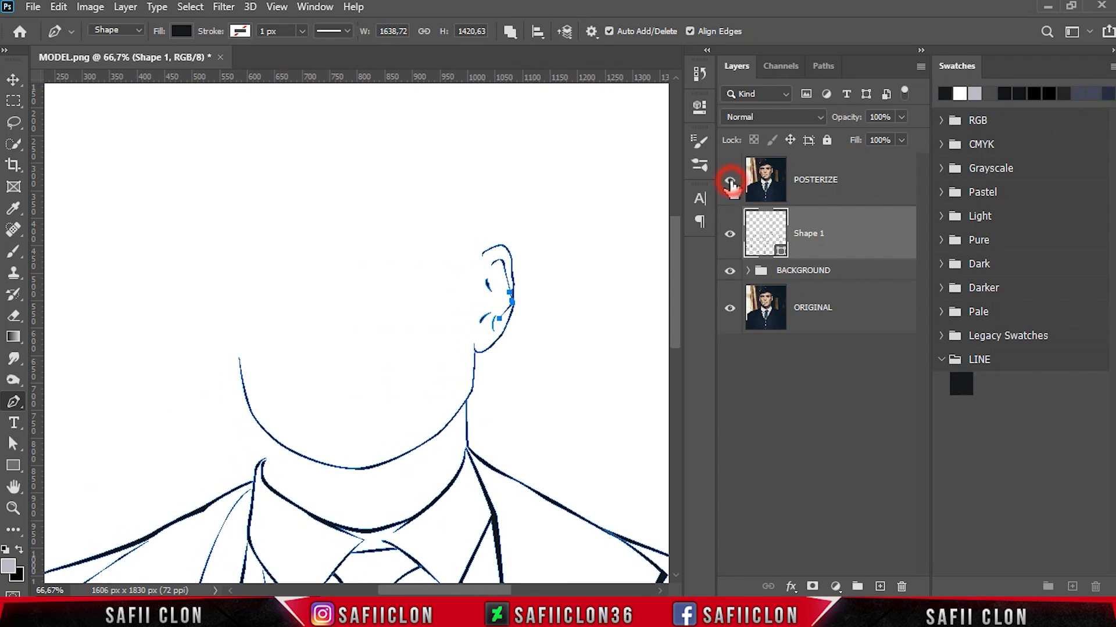
{"action": "left_click", "coordinate": [730, 180]}
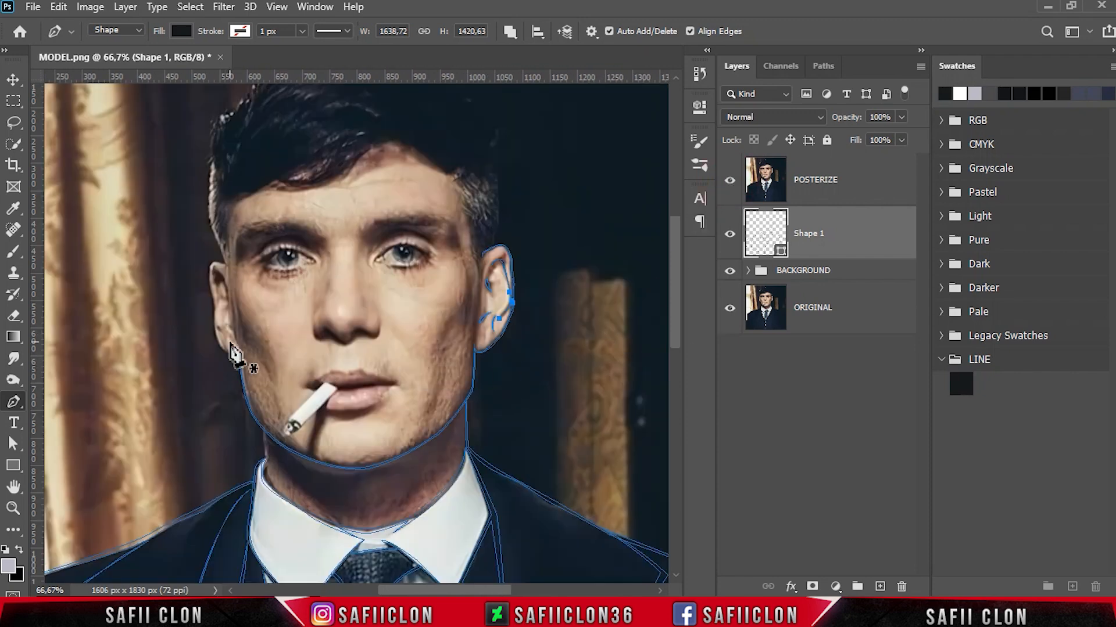
- Trace the outer edge of the left-hand ear from the end of the jawline up to the top of the ear
{"action": "key", "text": "ctrl+plus"}
{"action": "key", "text": "ctrl+plus"}
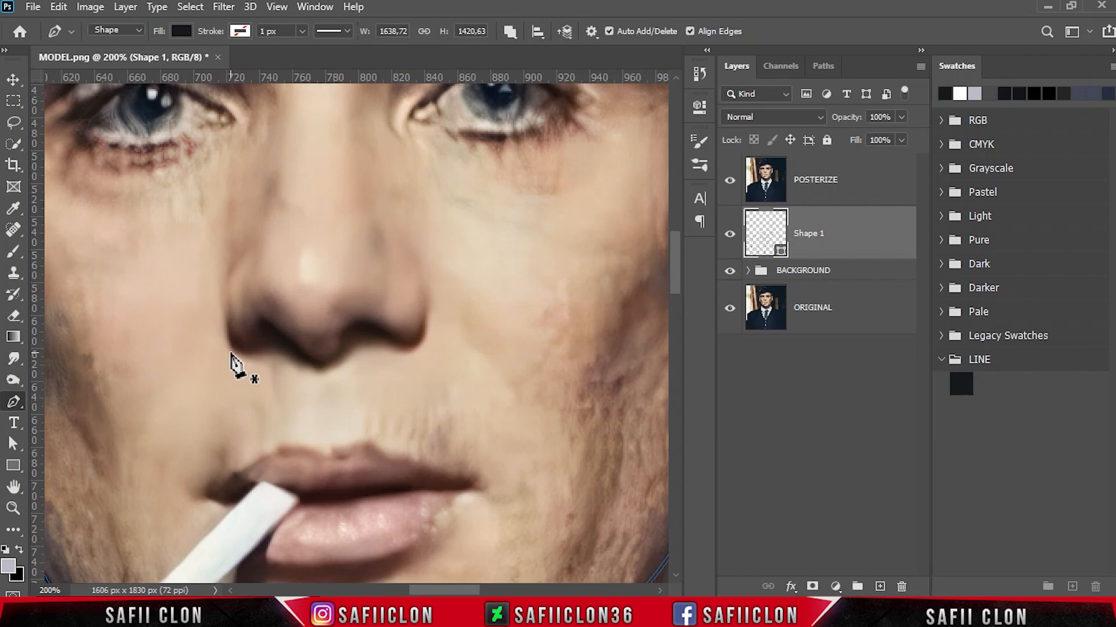
{"action": "left_click_drag", "start_coordinate": [448, 590], "coordinate": [408, 590]}
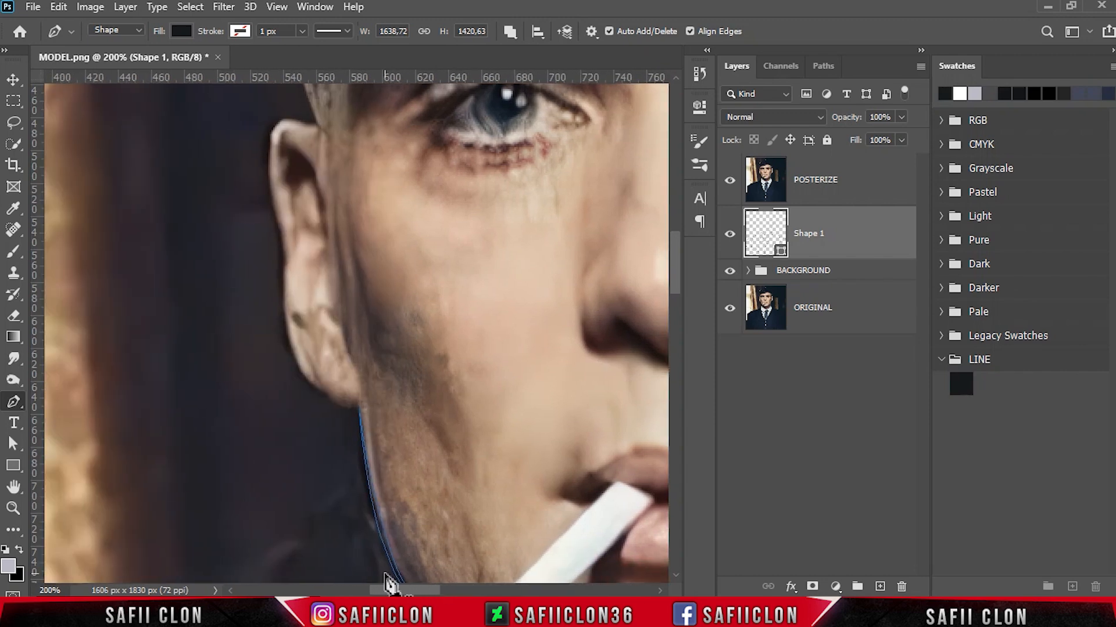
{"action": "left_click", "coordinate": [360, 395]}
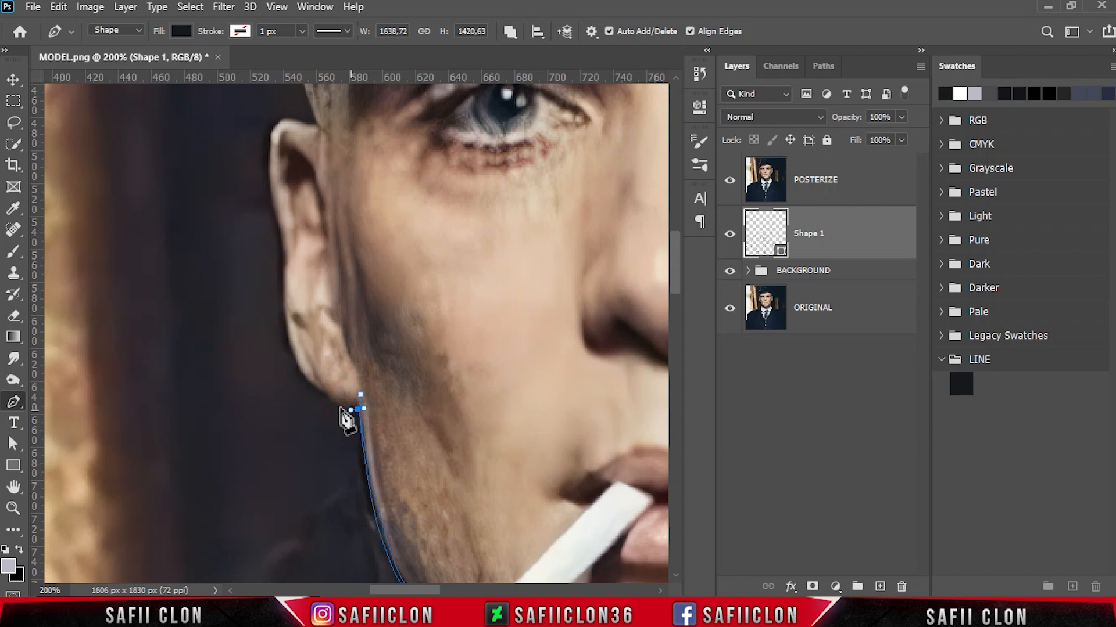
{"action": "left_click_drag", "start_coordinate": [329, 401], "coordinate": [303, 380]}
{"action": "left_click", "coordinate": [283, 264]}
{"action": "mouse_move", "coordinate": [280, 224]}
{"action": "left_mouse_down"}
{"action": "mouse_move", "coordinate": [273, 209]}
{"action": "mouse_move", "coordinate": [300, 228]}
{"action": "left_mouse_up"}
{"action": "scroll", "coordinate": [312, 327], "scroll_direction": "up", "scroll_amount": 4}
{"action": "left_click_drag", "start_coordinate": [321, 235], "coordinate": [325, 236]}
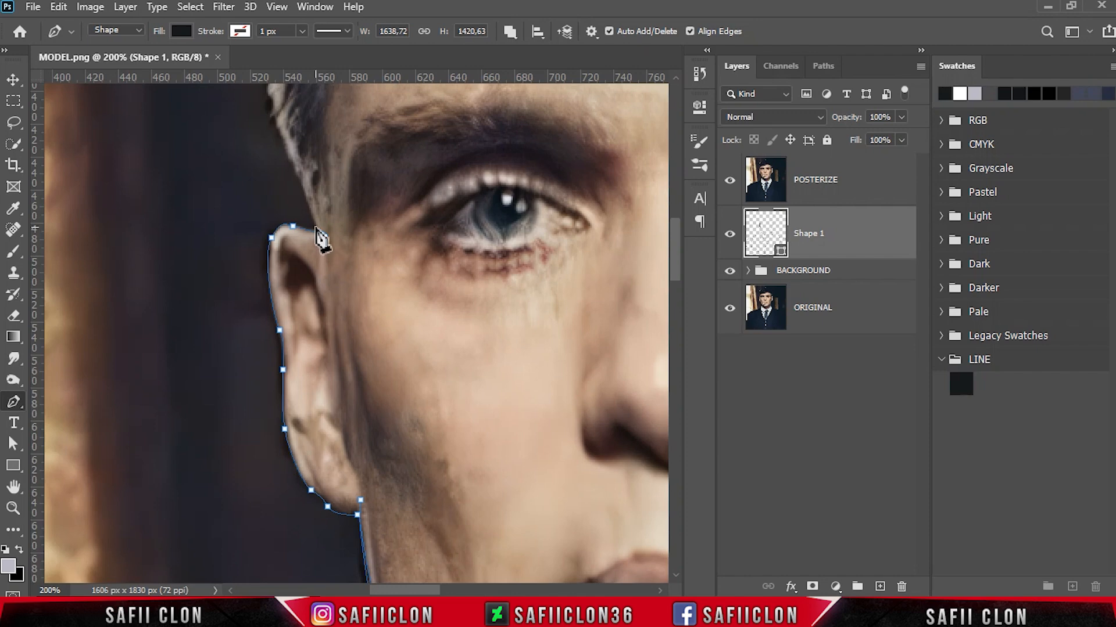
- Trace back outside the left-hand ear's edge from the top down to the lobe, closing the thin line shape
{"action": "left_click", "coordinate": [283, 220]}
{"action": "key", "text": "ctrl+z"}
{"action": "left_click_drag", "start_coordinate": [265, 245], "coordinate": [265, 263]}
{"action": "left_click_drag", "start_coordinate": [276, 333], "coordinate": [296, 424]}
{"action": "left_click", "coordinate": [276, 333], "text": "alt"}
{"action": "scroll", "coordinate": [280, 397], "scroll_direction": "down", "scroll_amount": 2}
{"action": "scroll", "coordinate": [296, 407], "scroll_direction": "down", "scroll_amount": 3}
{"action": "left_click_drag", "start_coordinate": [306, 373], "coordinate": [310, 378]}
{"action": "left_click_drag", "start_coordinate": [323, 388], "coordinate": [329, 398]}
{"action": "left_click", "coordinate": [323, 388], "text": "alt"}
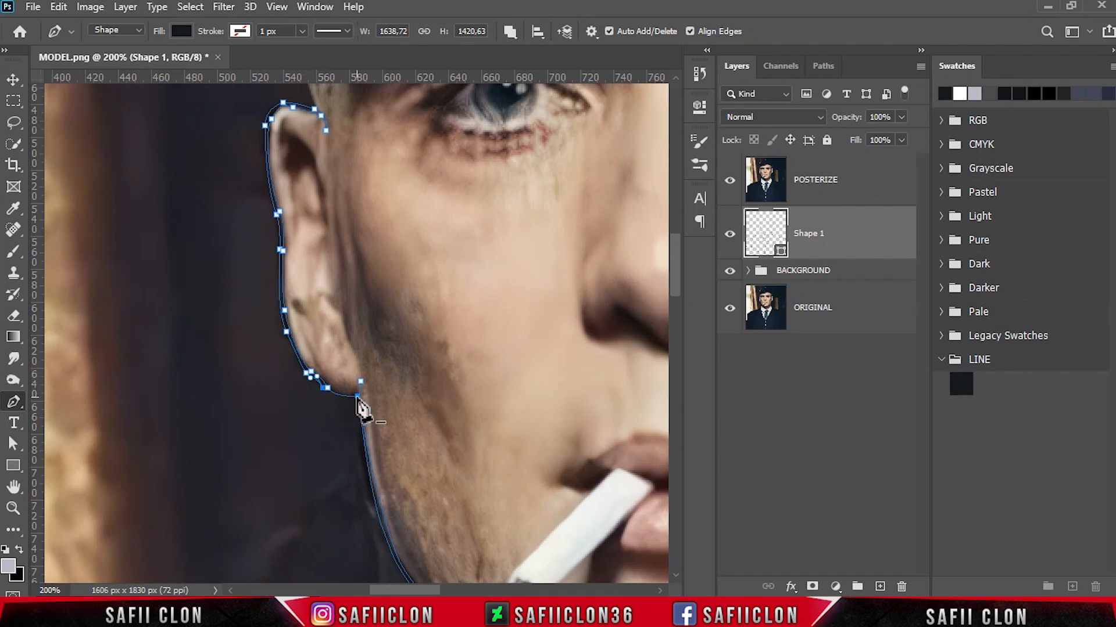
- Draw closed shapes for the dark upper hollow and the lower crease inside the left-hand ear
{"action": "scroll", "coordinate": [344, 359], "scroll_direction": "up", "scroll_amount": 2}
{"action": "left_click", "coordinate": [325, 292]}
{"action": "left_click_drag", "start_coordinate": [311, 236], "coordinate": [305, 229]}
{"action": "left_click_drag", "start_coordinate": [296, 238], "coordinate": [294, 250]}
{"action": "left_click", "coordinate": [284, 186], "text": "alt"}
{"action": "left_click", "coordinate": [326, 293]}
{"action": "left_click", "coordinate": [296, 384]}
{"action": "left_click_drag", "start_coordinate": [321, 432], "coordinate": [327, 445]}
- Draw thin curved line shapes around the outer wings of the nose on both sides
{"action": "scroll", "coordinate": [424, 368], "scroll_direction": "up", "scroll_amount": 3}
{"action": "key", "text": "ctrl+minus"}
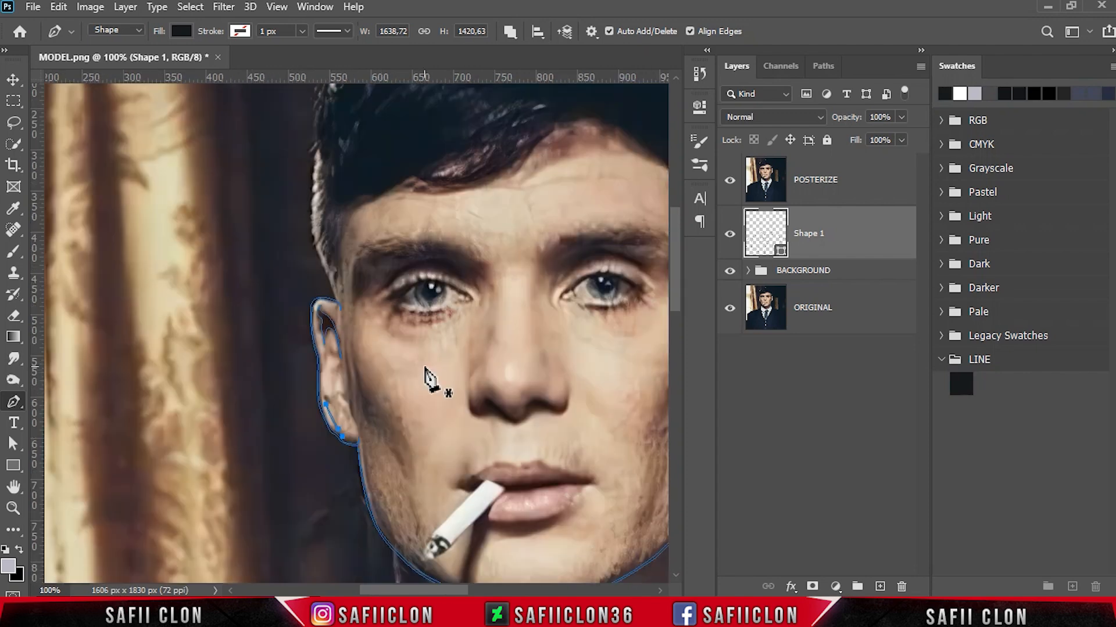
{"action": "left_click_drag", "start_coordinate": [447, 590], "coordinate": [473, 589]}
{"action": "key", "text": "ctrl+plus"}
{"action": "scroll", "coordinate": [407, 410], "scroll_direction": "down", "scroll_amount": 3}
{"action": "left_click", "coordinate": [505, 323]}
{"action": "left_click_drag", "start_coordinate": [494, 398], "coordinate": [466, 419]}
{"action": "left_click", "coordinate": [495, 400], "text": "alt"}
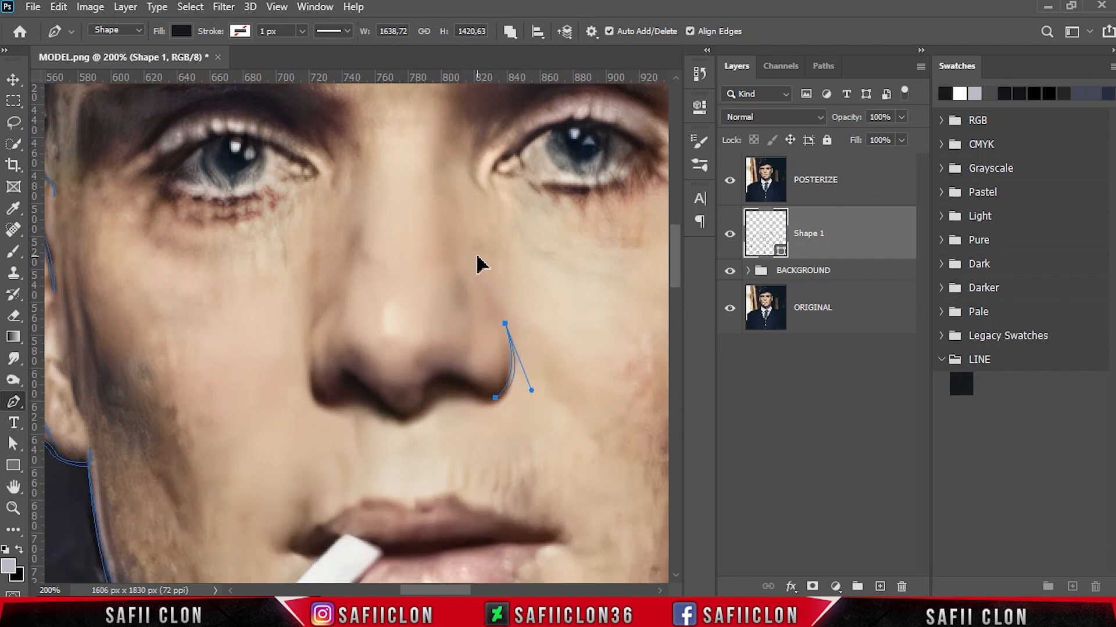
{"action": "left_click", "coordinate": [333, 404]}
{"action": "left_click_drag", "start_coordinate": [318, 318], "coordinate": [352, 249]}
{"action": "left_click", "coordinate": [318, 319], "text": "alt"}
- Draw closed curved shapes over the dark nostril openings on both sides of the nose
{"action": "left_click", "coordinate": [370, 402]}
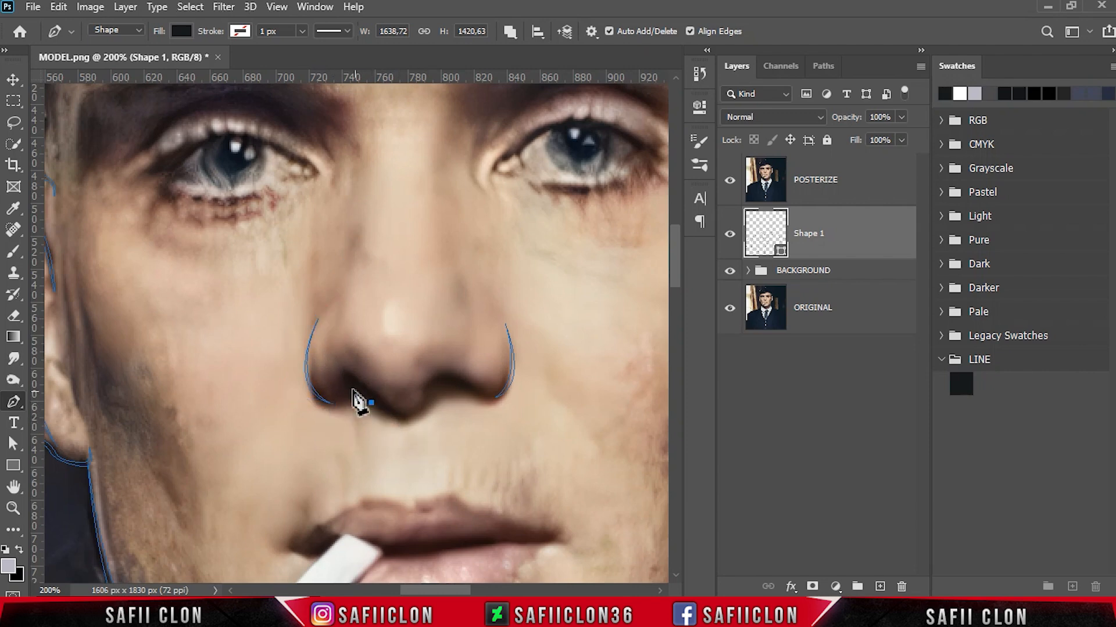
{"action": "mouse_move", "coordinate": [402, 416]}
{"action": "left_mouse_down"}
{"action": "mouse_move", "coordinate": [419, 437]}
{"action": "mouse_move", "coordinate": [420, 415]}
{"action": "left_mouse_up"}
{"action": "left_click", "coordinate": [427, 391]}
{"action": "left_click", "coordinate": [452, 377]}
{"action": "left_click_drag", "start_coordinate": [481, 391], "coordinate": [485, 401]}
{"action": "left_click", "coordinate": [456, 384]}
- Trace the lip line from the mouth's right-hand corner to the cigarette and around the cigarette's outline to its mouth end
{"action": "scroll", "coordinate": [563, 436], "scroll_direction": "down", "scroll_amount": 5}
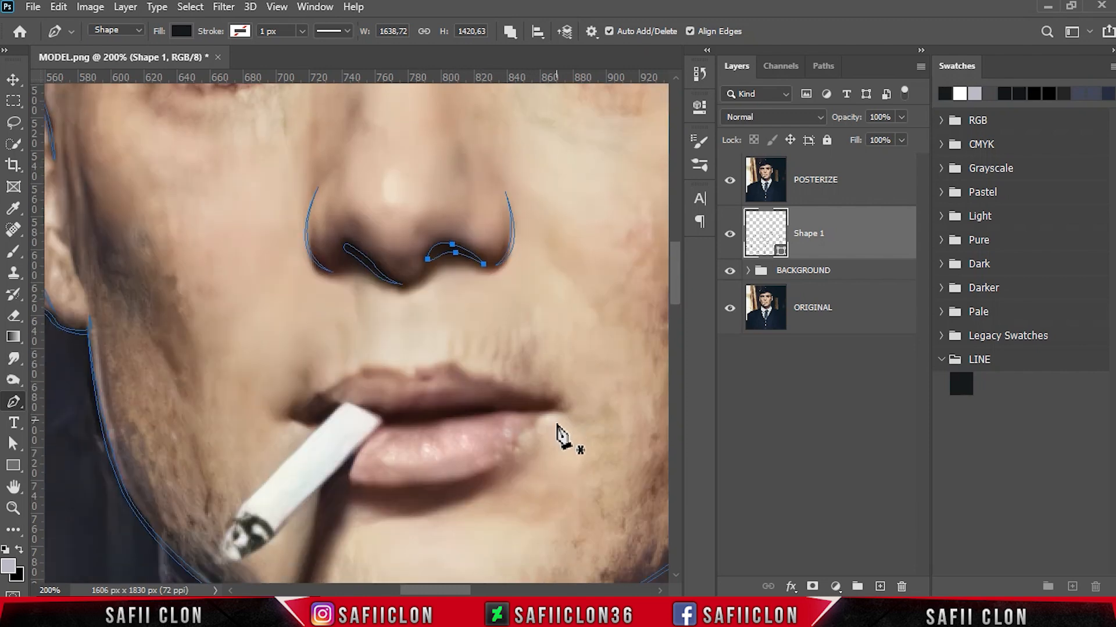
{"action": "left_click", "coordinate": [452, 365]}
{"action": "left_click_drag", "start_coordinate": [412, 370], "coordinate": [347, 406]}
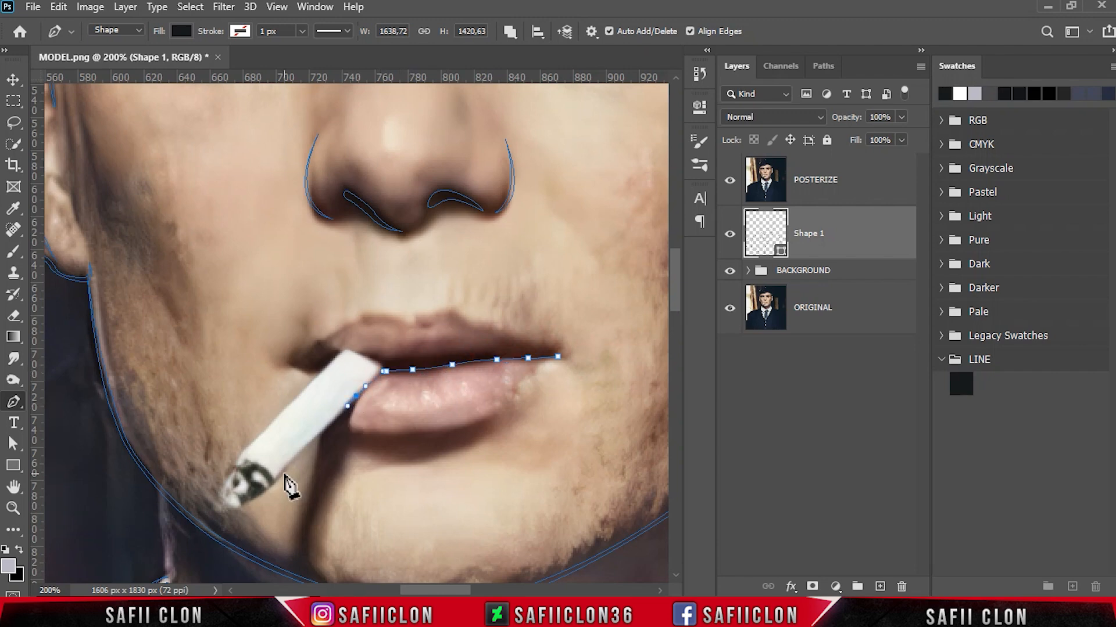
{"action": "left_click_drag", "start_coordinate": [250, 500], "coordinate": [244, 504]}
{"action": "left_click_drag", "start_coordinate": [228, 507], "coordinate": [222, 499]}
{"action": "left_click_drag", "start_coordinate": [225, 482], "coordinate": [229, 472]}
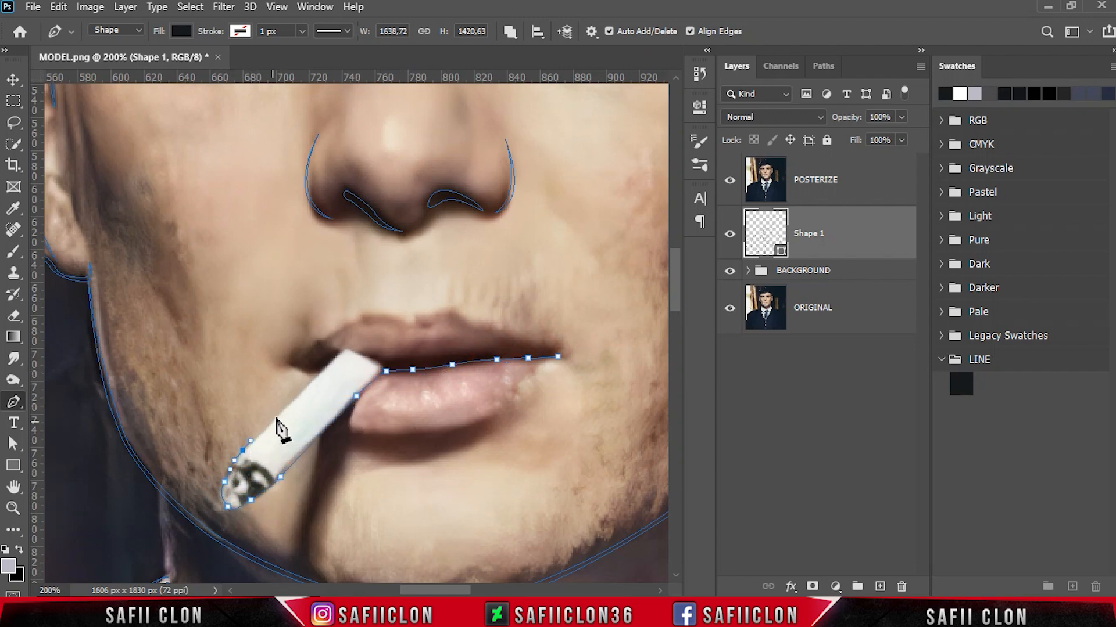
{"action": "left_click_drag", "start_coordinate": [312, 366], "coordinate": [318, 363]}
{"action": "left_click_drag", "start_coordinate": [338, 352], "coordinate": [357, 374]}
- Continue the mouth shape around the cigarette's mouth end and back along its upper edge around the burning tip
{"action": "key", "text": "ctrl+plus"}
{"action": "key", "text": "ctrl+plus"}
{"action": "left_click", "coordinate": [406, 394]}
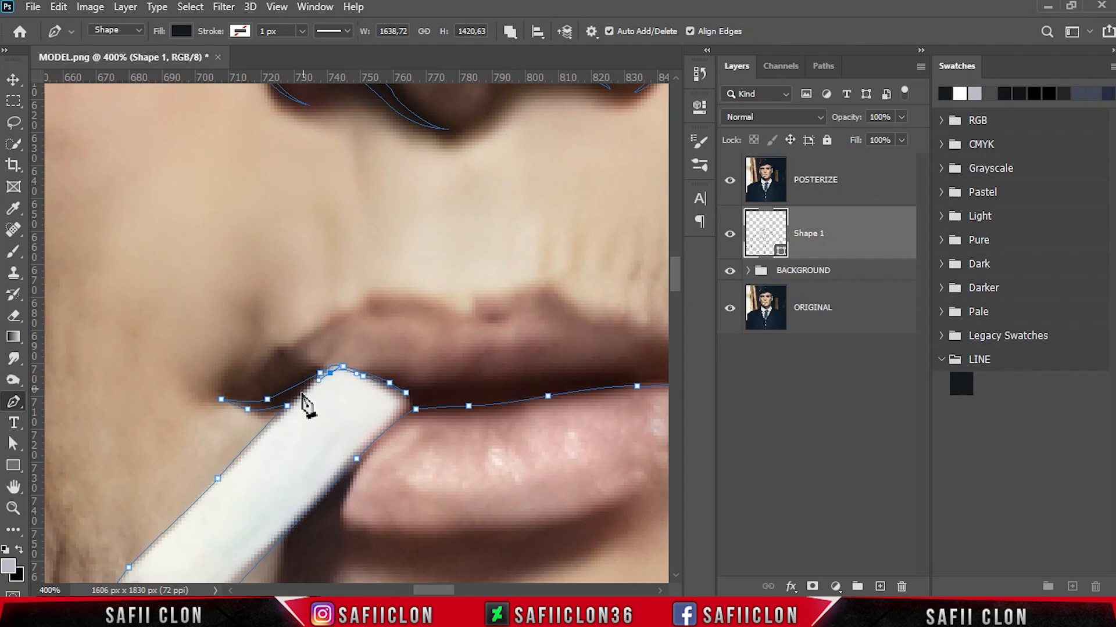
{"action": "scroll", "coordinate": [305, 403], "scroll_direction": "down", "scroll_amount": 3}
{"action": "left_click", "coordinate": [217, 385]}
{"action": "left_click", "coordinate": [138, 456]}
{"action": "scroll", "coordinate": [131, 450], "scroll_direction": "down", "scroll_amount": 3}
{"action": "left_click_drag", "start_coordinate": [92, 423], "coordinate": [129, 467]}
{"action": "left_click", "coordinate": [93, 423], "text": "alt"}
{"action": "left_click", "coordinate": [105, 455], "text": "alt"}
{"action": "left_click", "coordinate": [149, 436], "text": "alt"}
- Trace back up the cigarette's lower edge and along the lip line to the right-hand mouth corner, closing the shape
{"action": "left_click_drag", "start_coordinate": [202, 396], "coordinate": [221, 377]}
{"action": "scroll", "coordinate": [261, 363], "scroll_direction": "up", "scroll_amount": 2}
{"action": "left_click_drag", "start_coordinate": [308, 347], "coordinate": [324, 327]}
{"action": "scroll", "coordinate": [348, 316], "scroll_direction": "up", "scroll_amount": 1}
{"action": "left_click", "coordinate": [405, 274]}
{"action": "left_click_drag", "start_coordinate": [495, 257], "coordinate": [520, 254]}
{"action": "left_click_drag", "start_coordinate": [440, 591], "coordinate": [462, 588]}
{"action": "left_click_drag", "start_coordinate": [278, 244], "coordinate": [440, 249]}
- Hide the POSTERIZE layer and the path outlines to examine the whole line art against white, and show the layer again
{"action": "key", "text": "ctrl+minus"}
{"action": "key", "text": "ctrl+minus"}
{"action": "key", "text": "ctrl+minus"}
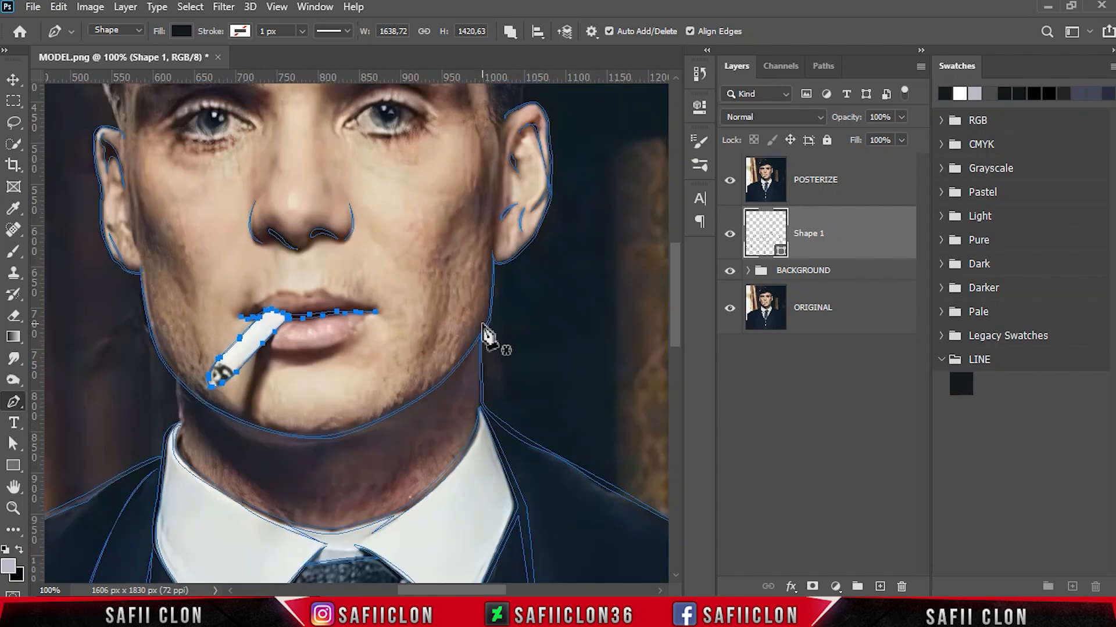
{"action": "left_click", "coordinate": [730, 181]}
{"action": "key", "text": "Return"}
{"action": "key", "text": "ctrl+minus"}
{"action": "key", "text": "ctrl+minus"}
{"action": "key", "text": "ctrl+minus"}
{"action": "key", "text": "ctrl+minus"}
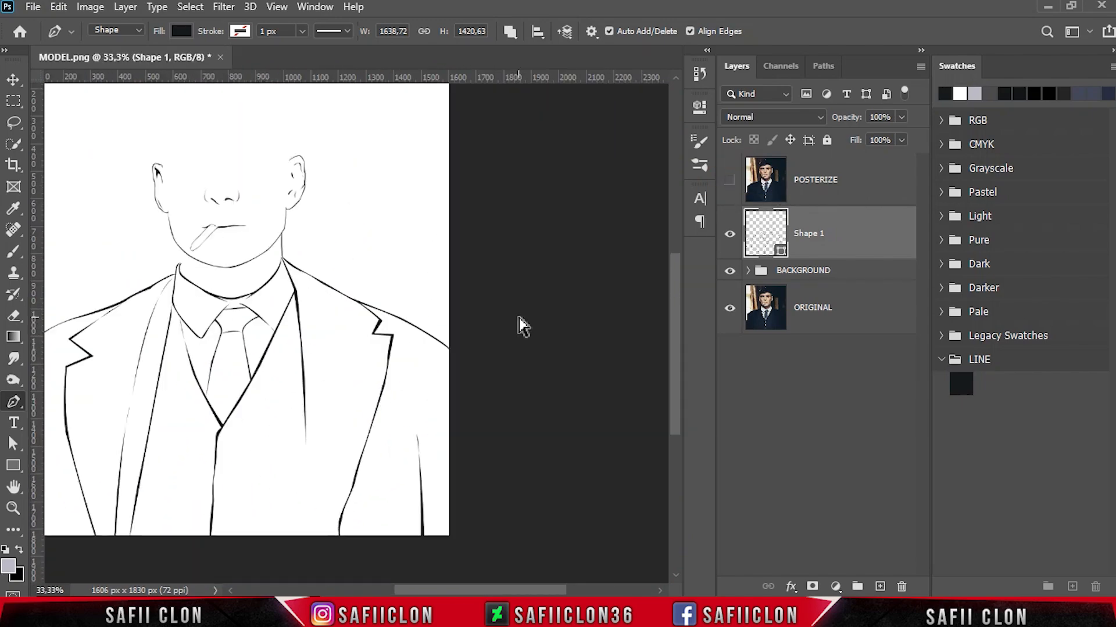
{"action": "key", "text": "ctrl+plus"}
{"action": "key", "text": "ctrl+plus"}
{"action": "key", "text": "ctrl+plus"}
{"action": "key", "text": "ctrl+plus"}
{"action": "left_click", "coordinate": [729, 181]}
- Draw a thin line shape along the left-hand side of the neck between the shirt collar and the jaw
{"action": "scroll", "coordinate": [345, 204], "scroll_direction": "up", "scroll_amount": 1}
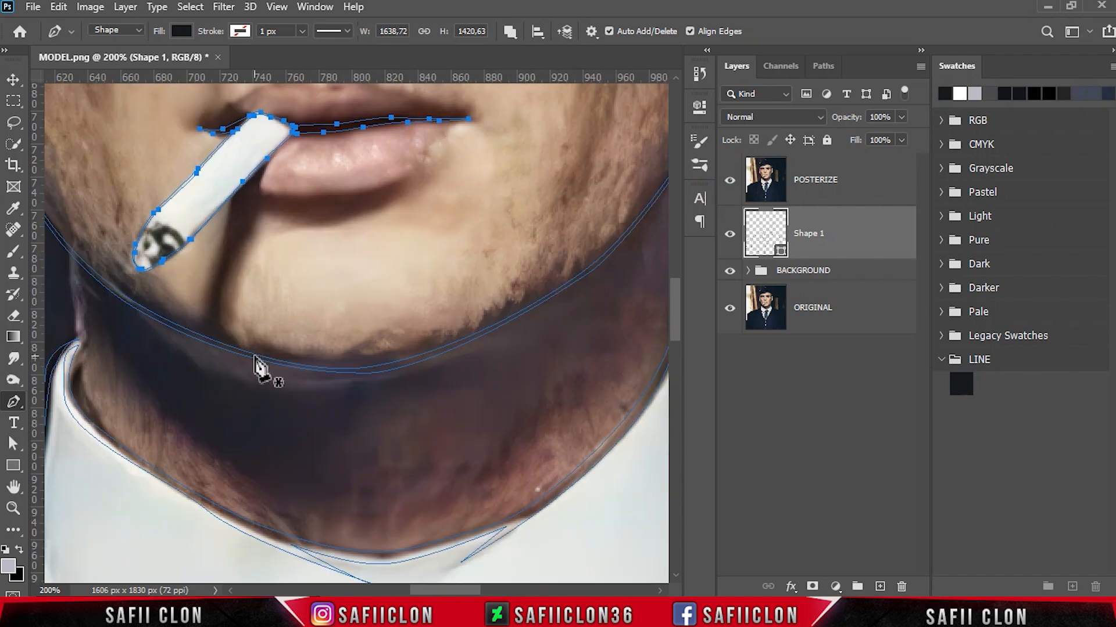
{"action": "left_click_drag", "start_coordinate": [469, 591], "coordinate": [443, 590]}
{"action": "left_click", "coordinate": [321, 363]}
{"action": "left_click", "coordinate": [321, 299]}
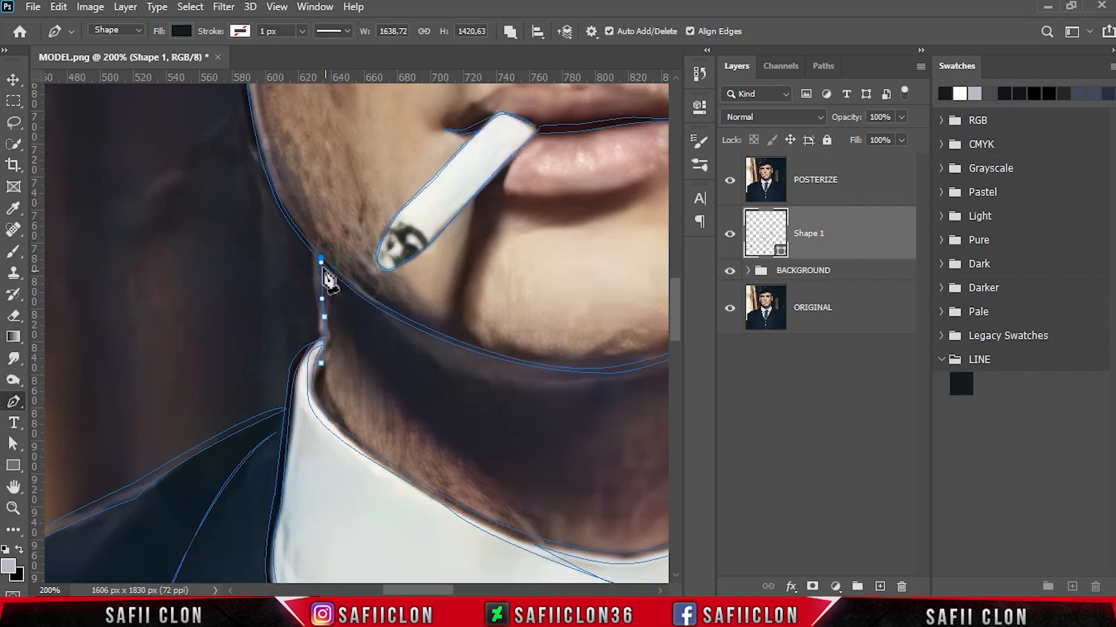
- Trace the inner outline of the left-hand eye from the tear duct over the upper lid and along the lower lid
{"action": "scroll", "coordinate": [464, 392], "scroll_direction": "up", "scroll_amount": 10}
{"action": "left_click", "coordinate": [435, 286]}
{"action": "left_click_drag", "start_coordinate": [457, 281], "coordinate": [404, 243]}
{"action": "left_click_drag", "start_coordinate": [360, 248], "coordinate": [335, 259]}
{"action": "left_click_drag", "start_coordinate": [325, 284], "coordinate": [322, 294]}
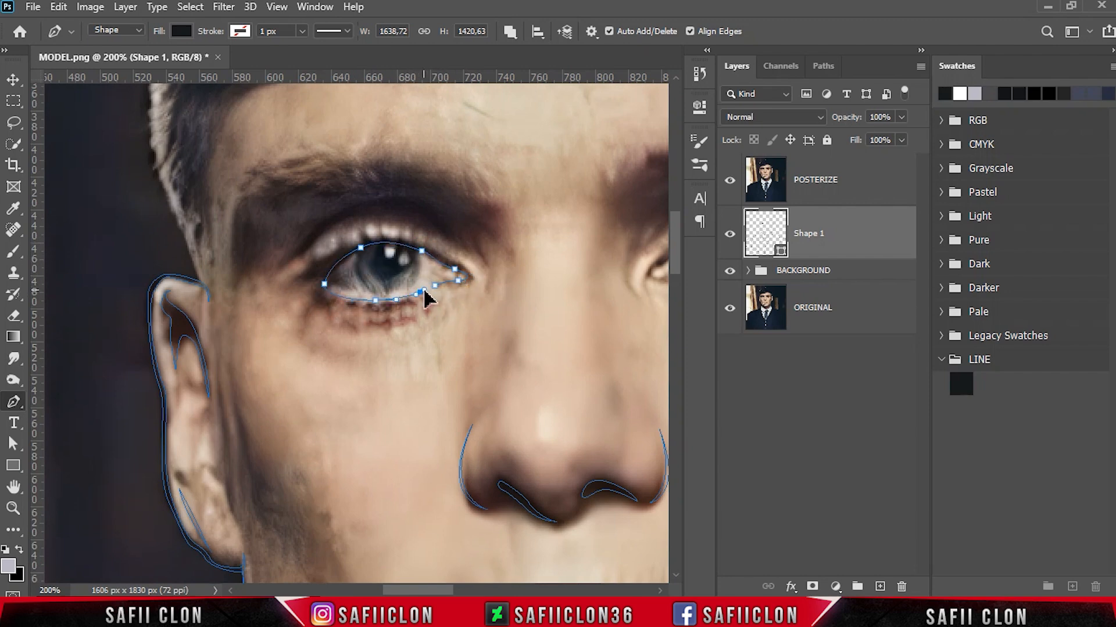
{"action": "key", "text": "ctrl+z"}
{"action": "left_click", "coordinate": [375, 301], "text": "alt"}
- Continue the left-hand eye shape around the outer corner, adding pointed lashes up to the start of the upper lid
{"action": "left_click", "coordinate": [314, 300]}
{"action": "left_click", "coordinate": [317, 283]}
{"action": "left_click_drag", "start_coordinate": [289, 289], "coordinate": [270, 300]}
{"action": "left_click", "coordinate": [289, 288], "text": "alt"}
{"action": "left_click_drag", "start_coordinate": [323, 259], "coordinate": [340, 248]}
{"action": "left_click", "coordinate": [338, 229]}
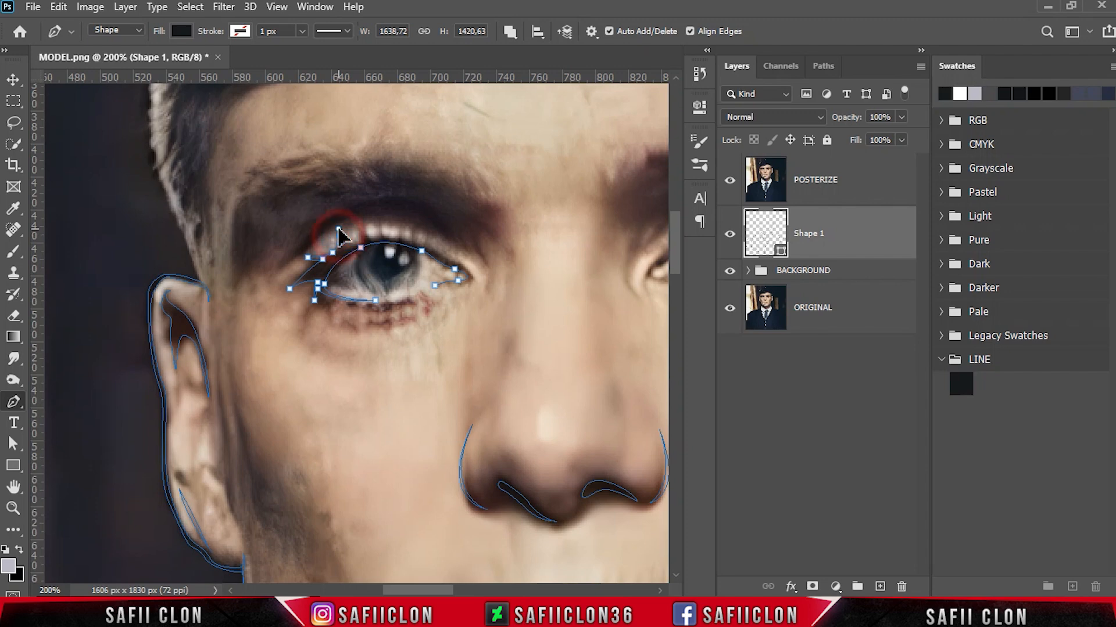
- Trace the left-hand eye's upper lid edge to the inner corner and around the tear duct, closing the shape
{"action": "left_click_drag", "start_coordinate": [377, 232], "coordinate": [360, 229]}
{"action": "left_click_drag", "start_coordinate": [433, 251], "coordinate": [446, 283]}
{"action": "left_click", "coordinate": [464, 267]}
{"action": "left_click", "coordinate": [458, 284], "text": "alt"}
{"action": "left_click", "coordinate": [444, 280]}
{"action": "left_click", "coordinate": [434, 285]}
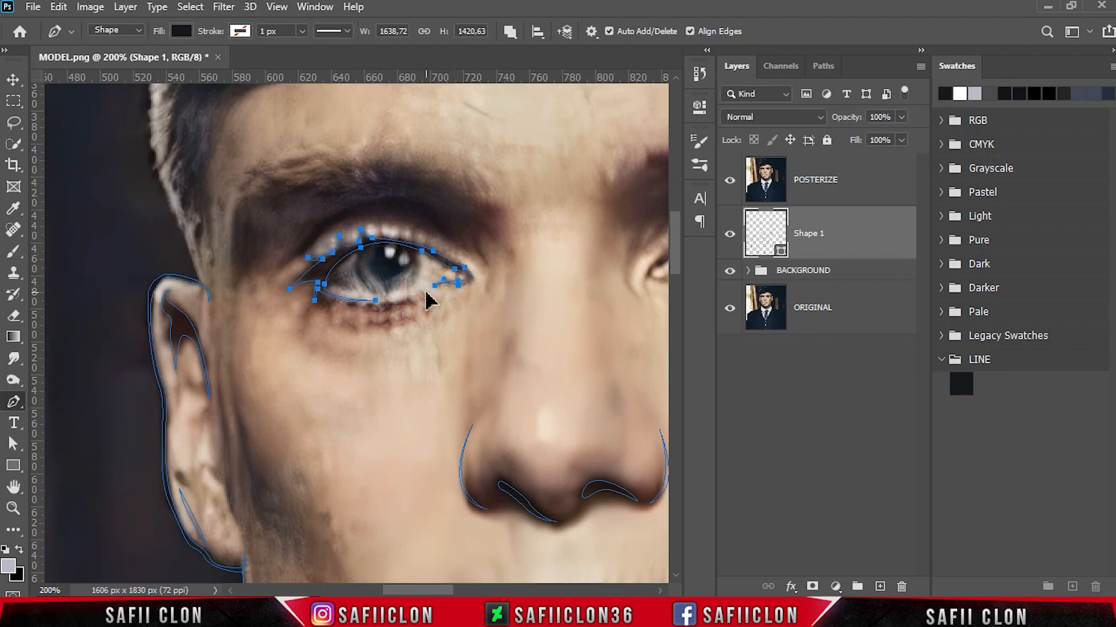
- Start the right-hand eye shape at the tear duct, tracing the inner outline along the upper lid and back under the lower lid
{"action": "left_click_drag", "start_coordinate": [429, 591], "coordinate": [472, 590]}
{"action": "scroll", "coordinate": [358, 405], "scroll_direction": "up", "scroll_amount": 2}
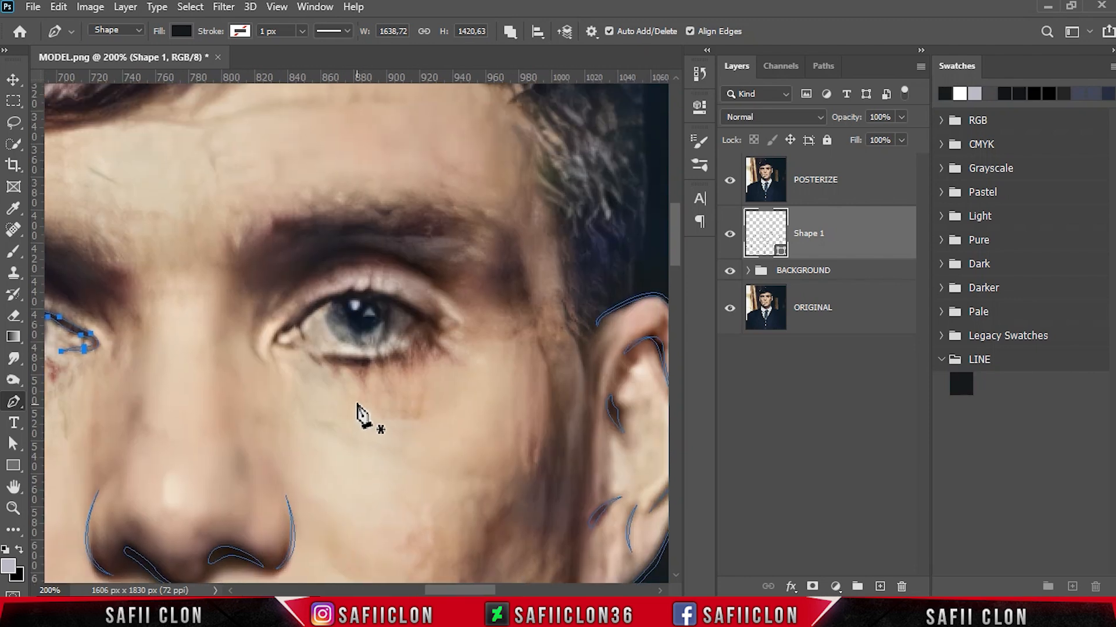
{"action": "left_click", "coordinate": [304, 340]}
{"action": "left_click_drag", "start_coordinate": [303, 321], "coordinate": [306, 314]}
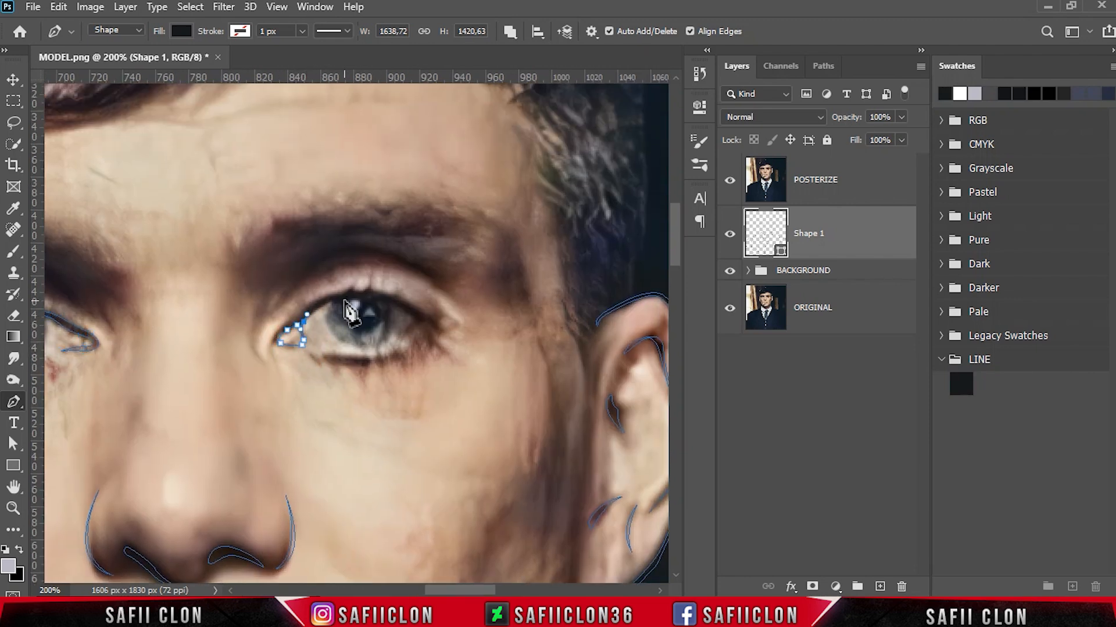
{"action": "left_click", "coordinate": [421, 320]}
{"action": "left_click_drag", "start_coordinate": [373, 351], "coordinate": [348, 351]}
{"action": "left_click", "coordinate": [362, 351], "text": "alt"}
- Continue the right-hand eye shape around the outer corner, add pointed lashes on the upper lid, and close it at the inner corner
{"action": "left_click", "coordinate": [426, 328]}
{"action": "left_click", "coordinate": [450, 336]}
{"action": "left_click_drag", "start_coordinate": [421, 314], "coordinate": [411, 307]}
{"action": "left_click", "coordinate": [377, 292]}
{"action": "left_click_drag", "start_coordinate": [358, 289], "coordinate": [361, 276]}
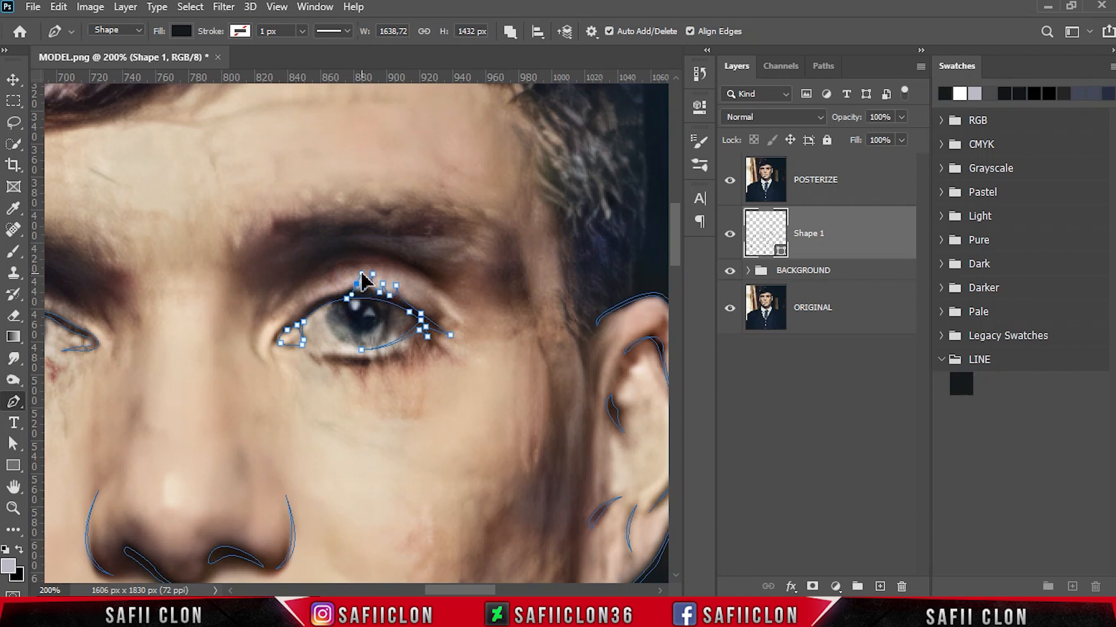
{"action": "left_click_drag", "start_coordinate": [271, 339], "coordinate": [302, 347]}
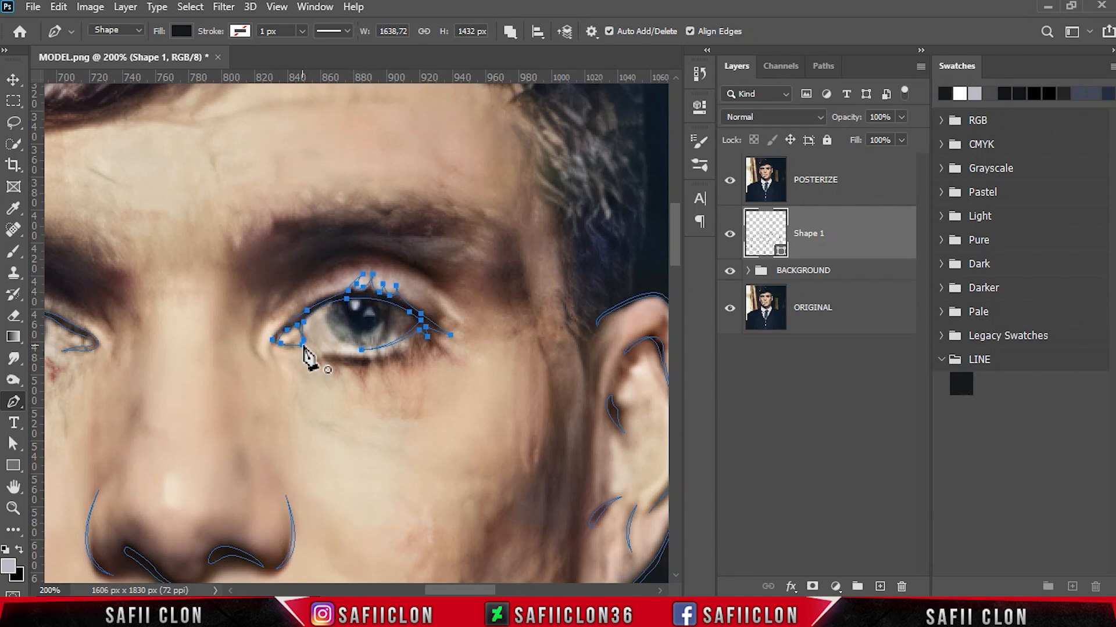
- Draw a thin curved crease shape above the right-hand eye's upper lid
{"action": "left_click", "coordinate": [274, 305]}
{"action": "left_click_drag", "start_coordinate": [445, 292], "coordinate": [542, 379]}
{"action": "left_click", "coordinate": [446, 294], "text": "alt"}
{"action": "left_click_drag", "start_coordinate": [275, 305], "coordinate": [197, 396]}
- Draw a matching thin crease shape above the left-hand eye, from the outer side to the inner corner and back
{"action": "scroll", "coordinate": [381, 446], "scroll_direction": "left", "scroll_amount": 5}
{"action": "left_click", "coordinate": [239, 333]}
{"action": "left_click_drag", "start_coordinate": [437, 324], "coordinate": [542, 435]}
{"action": "left_click", "coordinate": [437, 324], "text": "alt"}
{"action": "left_click_drag", "start_coordinate": [239, 333], "coordinate": [230, 444]}
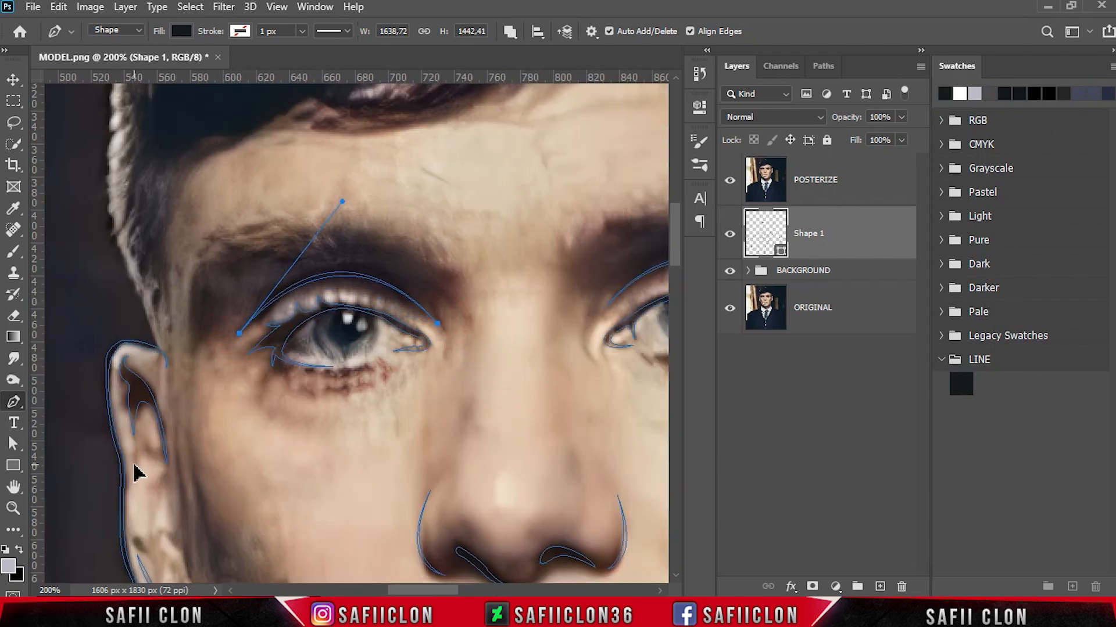
- Hide the POSTERIZE layer, deselect the path and inspect the traced line art of the face and suit
{"action": "scroll", "coordinate": [490, 376], "scroll_direction": "down", "scroll_amount": 3}
{"action": "scroll", "coordinate": [487, 375], "scroll_direction": "down", "scroll_amount": 1}
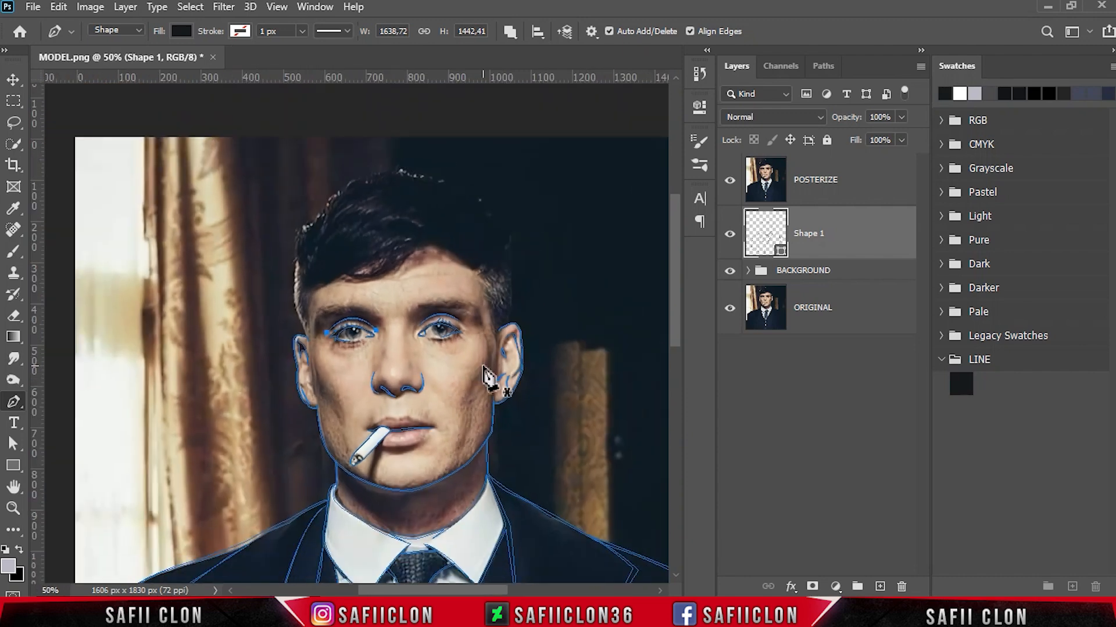
{"action": "left_click", "coordinate": [729, 180]}
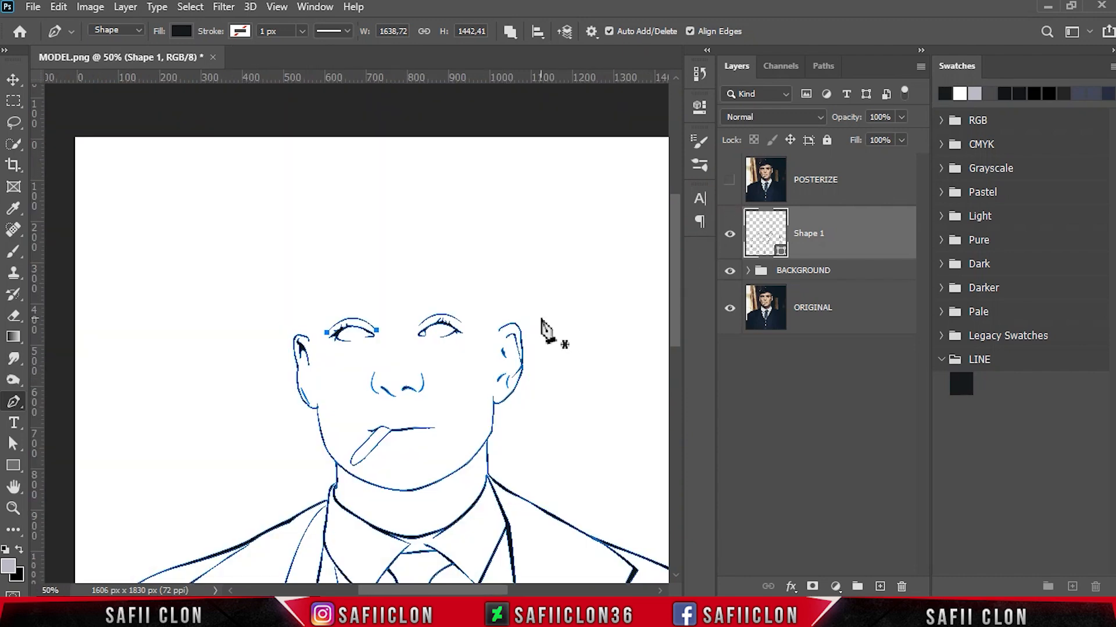
{"action": "key", "text": "Return"}
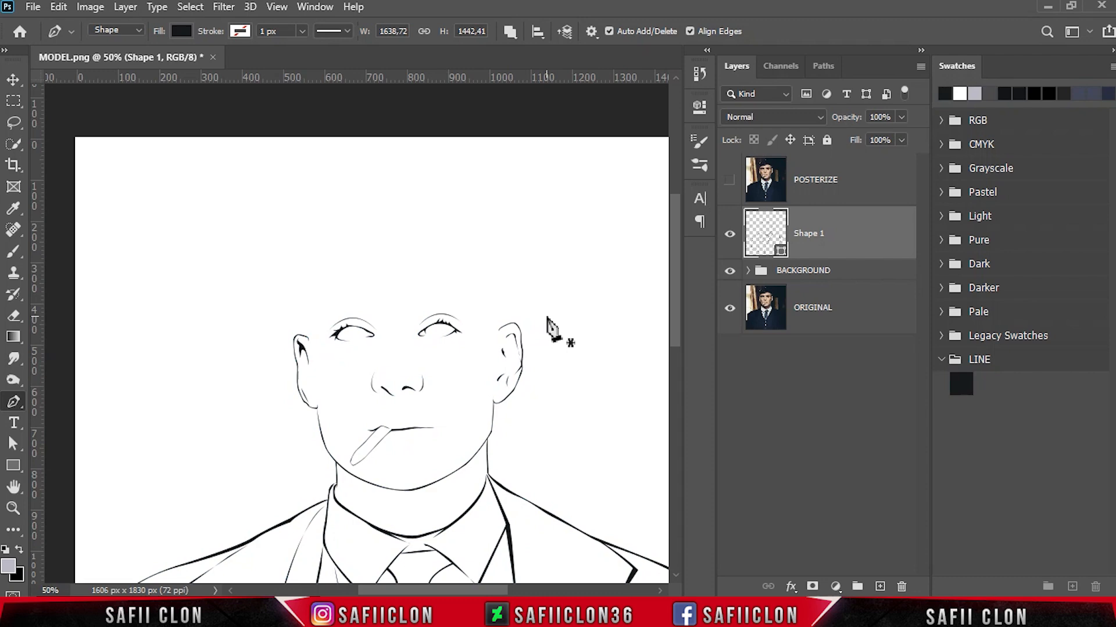
{"action": "scroll", "coordinate": [549, 324], "scroll_direction": "down", "scroll_amount": 2}
{"action": "scroll", "coordinate": [549, 324], "scroll_direction": "up", "scroll_amount": 2}
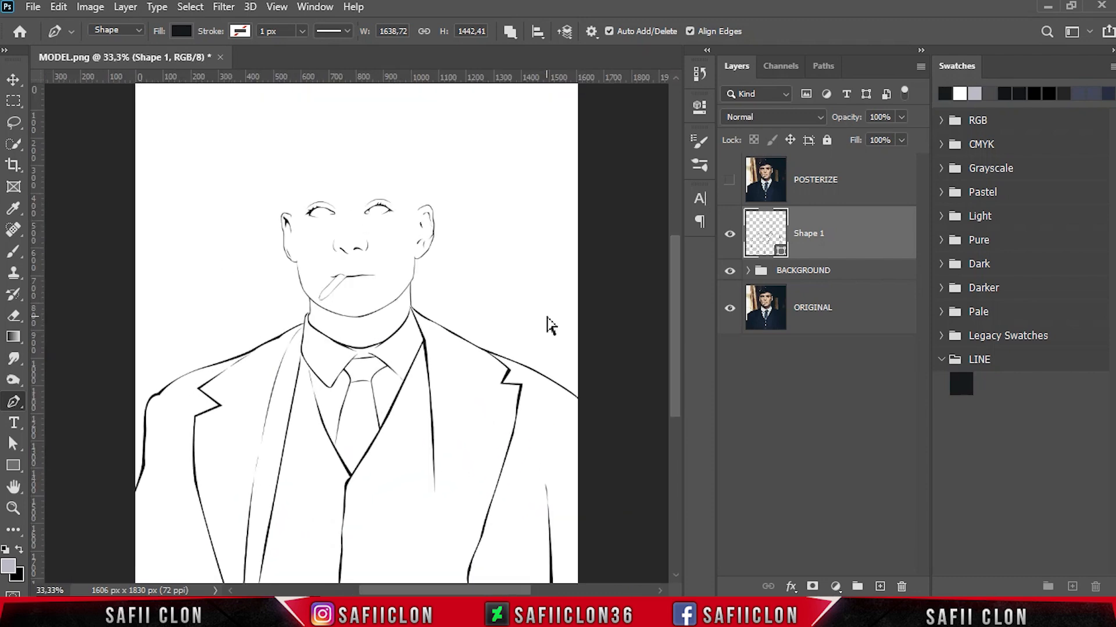
{"action": "scroll", "coordinate": [549, 324], "scroll_direction": "up", "scroll_amount": 4}
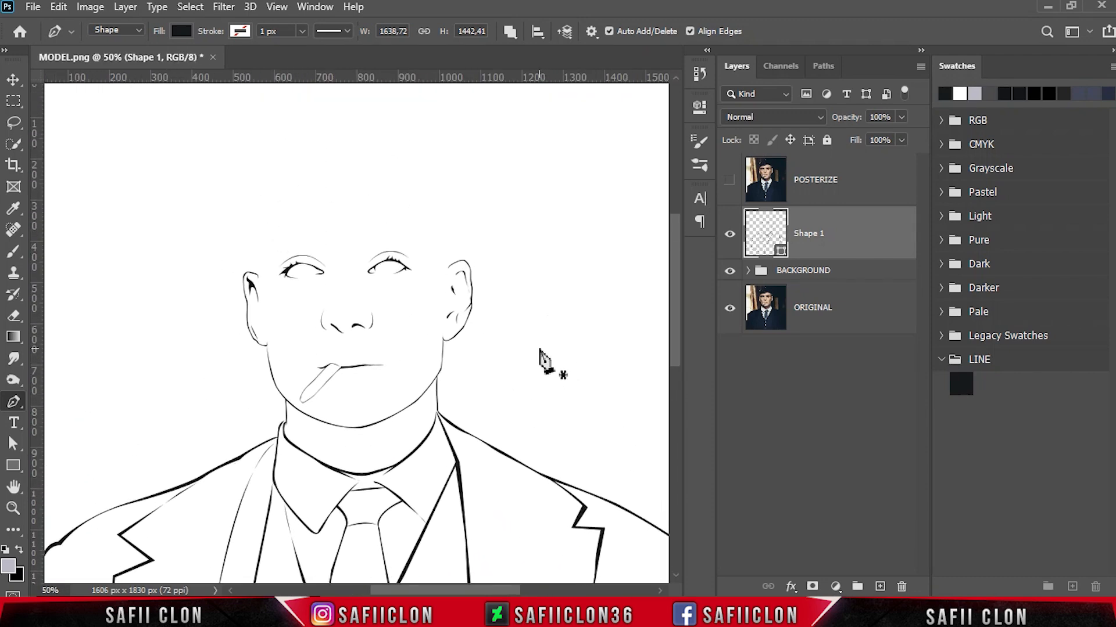
- Set the path operation to New Layer and show the POSTERIZE layer again for tracing the hair
{"action": "left_click", "coordinate": [510, 31]}
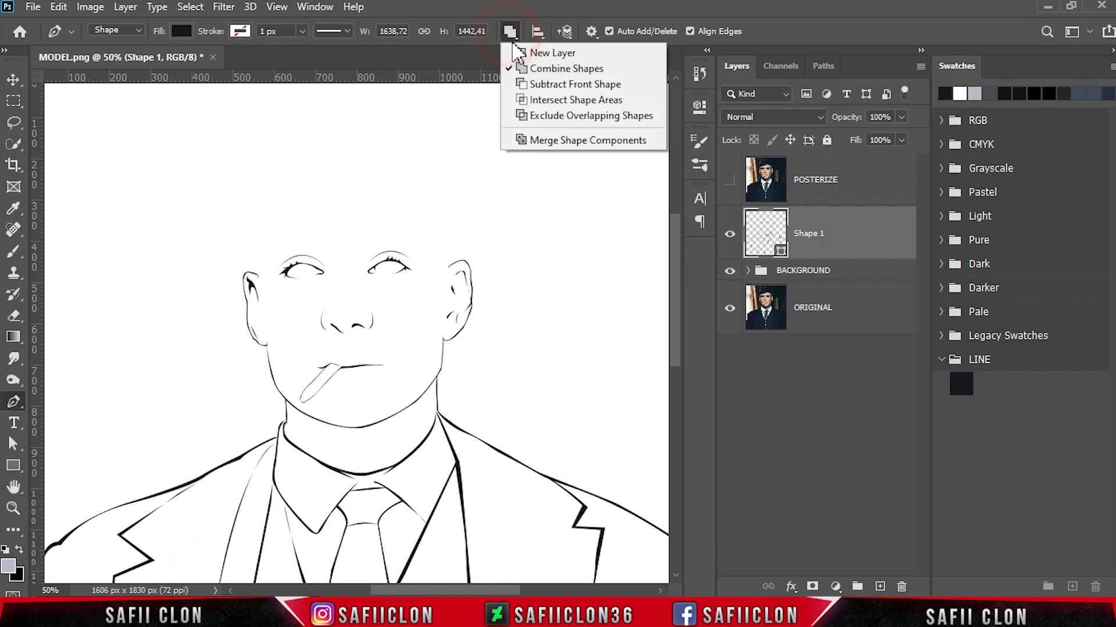
{"action": "left_click", "coordinate": [552, 53]}
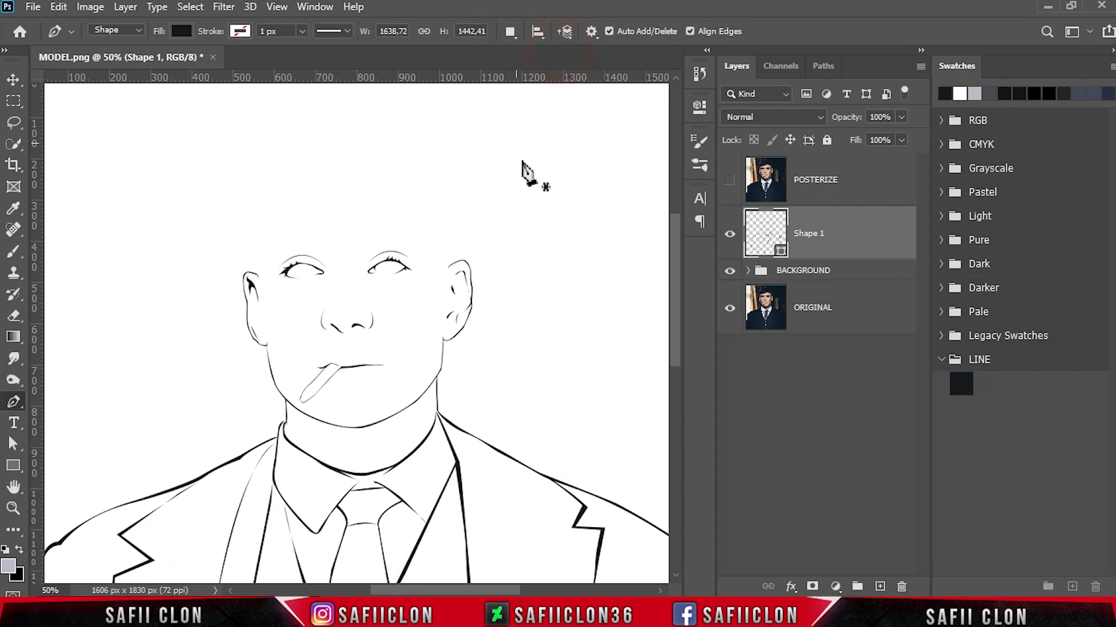
{"action": "left_click", "coordinate": [729, 181]}
{"action": "key", "text": "ctrl+plus"}
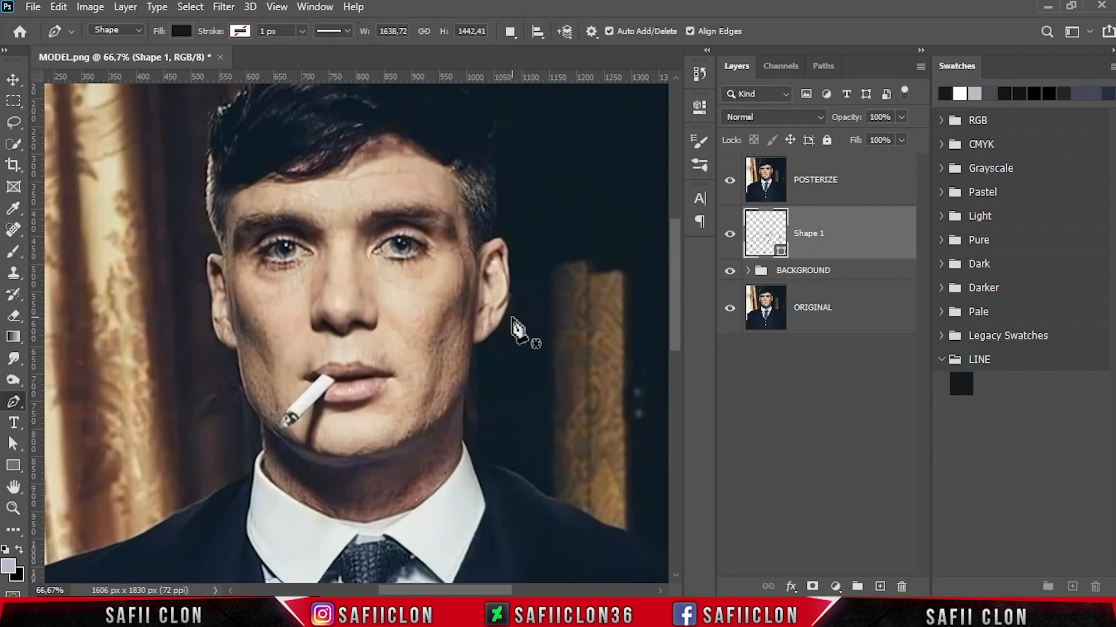
{"action": "scroll", "coordinate": [514, 333], "scroll_direction": "up", "scroll_amount": 3}
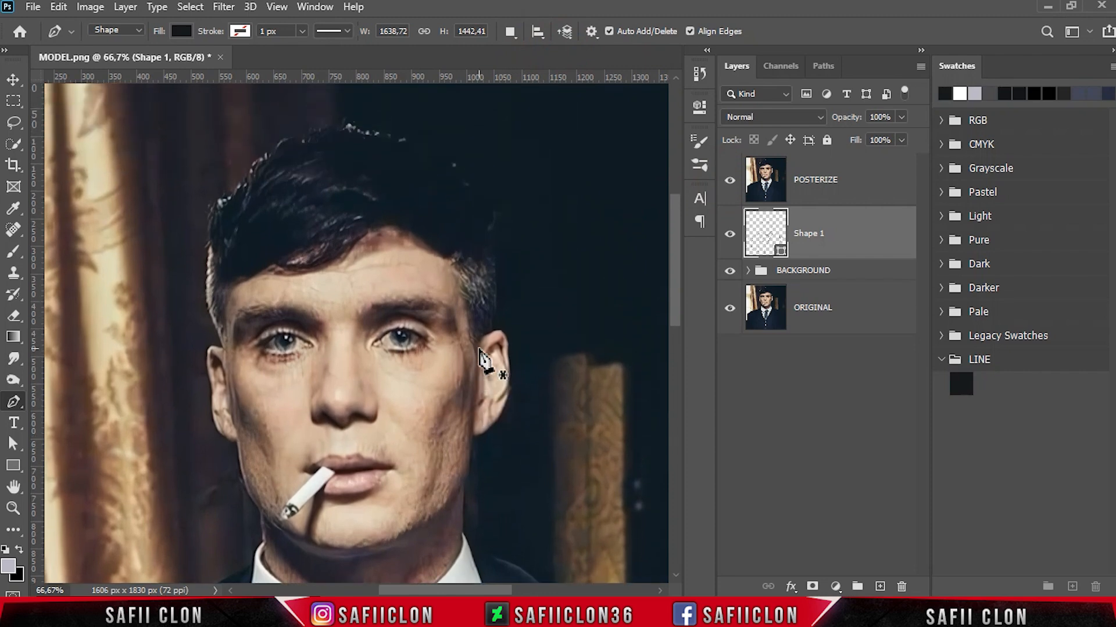
{"action": "key", "text": "ctrl+plus"}
{"action": "scroll", "coordinate": [488, 361], "scroll_direction": "up", "scroll_amount": 3}
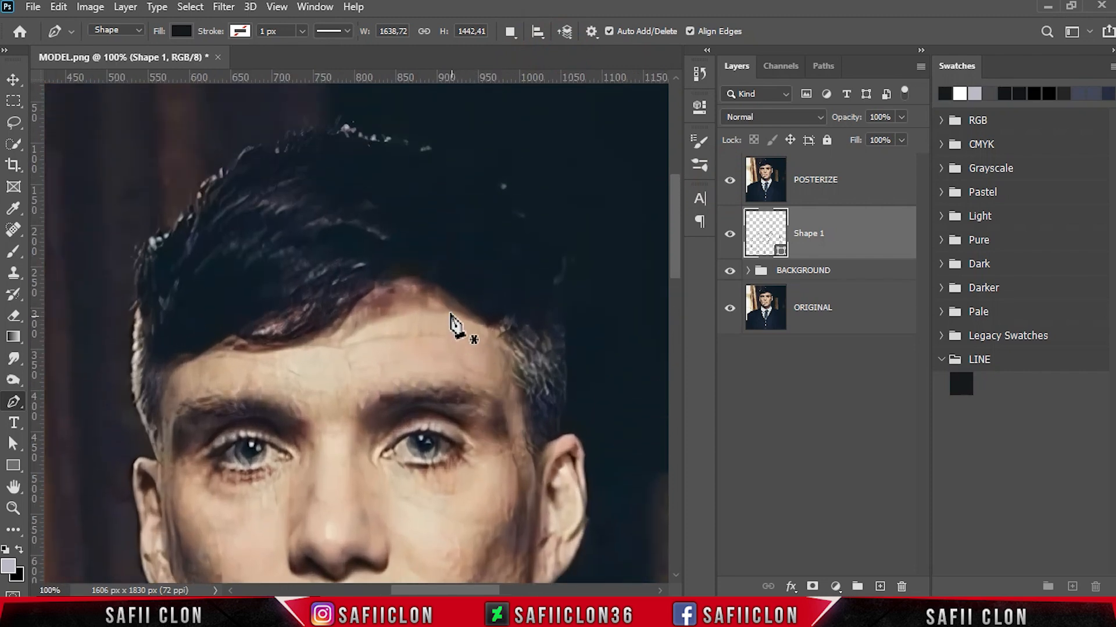
- Start the hair shape at the centre of the forehead hairline, curving over its peak and down into the first fringe strand
{"action": "left_click", "coordinate": [441, 279]}
{"action": "left_click", "coordinate": [392, 271]}
{"action": "left_click_drag", "start_coordinate": [384, 274], "coordinate": [411, 259]}
{"action": "left_click", "coordinate": [388, 272], "text": "alt"}
{"action": "left_click", "coordinate": [407, 260], "text": "alt"}
{"action": "left_click_drag", "start_coordinate": [365, 293], "coordinate": [355, 304]}
{"action": "left_click_drag", "start_coordinate": [316, 341], "coordinate": [304, 345]}
{"action": "left_click", "coordinate": [317, 341], "text": "alt"}
{"action": "left_click_drag", "start_coordinate": [356, 298], "coordinate": [362, 278]}
{"action": "left_click", "coordinate": [355, 298], "text": "alt"}
- Continue the fringe on the left-hand side of the forehead with thin pointed strands curving back and forth
{"action": "left_click_drag", "start_coordinate": [241, 349], "coordinate": [155, 339]}
{"action": "left_click", "coordinate": [240, 349], "text": "alt"}
{"action": "left_click_drag", "start_coordinate": [336, 315], "coordinate": [373, 284]}
{"action": "left_click", "coordinate": [336, 315], "text": "alt"}
{"action": "left_click_drag", "start_coordinate": [234, 336], "coordinate": [189, 314]}
{"action": "left_click", "coordinate": [234, 336], "text": "alt"}
{"action": "left_click_drag", "start_coordinate": [318, 307], "coordinate": [352, 264]}
{"action": "left_click", "coordinate": [318, 306], "text": "alt"}
{"action": "left_click_drag", "start_coordinate": [248, 332], "coordinate": [216, 320]}
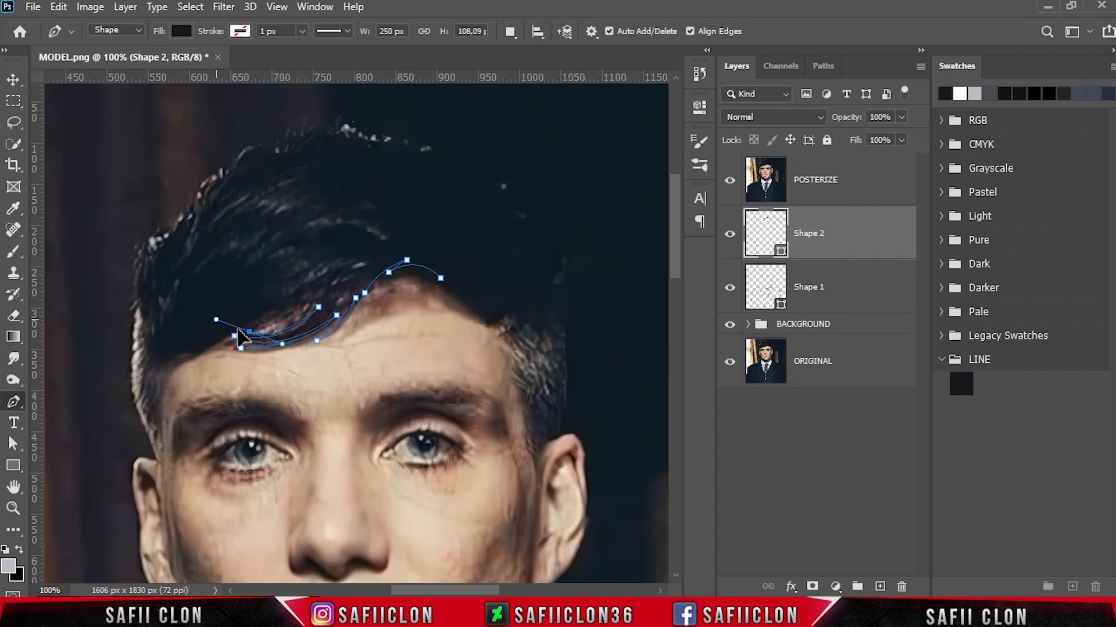
- Add further thin pointed strands to the upper part of the left-hand fringe, redoing a misplaced curve
{"action": "scroll", "coordinate": [249, 332], "scroll_direction": "up", "scroll_amount": 1}
{"action": "left_click_drag", "start_coordinate": [307, 355], "coordinate": [334, 323]}
{"action": "key", "text": "ctrl+z"}
{"action": "left_click", "coordinate": [248, 385], "text": "alt"}
{"action": "left_click", "coordinate": [305, 355], "text": "alt"}
{"action": "left_click_drag", "start_coordinate": [244, 382], "coordinate": [207, 382]}
{"action": "left_click", "coordinate": [243, 383], "text": "alt"}
{"action": "left_click_drag", "start_coordinate": [312, 341], "coordinate": [335, 309]}
{"action": "left_click", "coordinate": [312, 341], "text": "alt"}
- Trace the left-hand hairline from the fringe strands to the temple and down to the sideburn tip beside the ear
{"action": "left_click_drag", "start_coordinate": [261, 369], "coordinate": [234, 381]}
{"action": "left_click_drag", "start_coordinate": [184, 415], "coordinate": [152, 429]}
{"action": "left_click", "coordinate": [184, 415], "text": "alt"}
{"action": "left_click_drag", "start_coordinate": [204, 399], "coordinate": [225, 391]}
{"action": "left_click", "coordinate": [204, 399], "text": "alt"}
{"action": "left_click_drag", "start_coordinate": [165, 426], "coordinate": [162, 448]}
{"action": "scroll", "coordinate": [160, 432], "scroll_direction": "down", "scroll_amount": 3}
{"action": "scroll", "coordinate": [167, 450], "scroll_direction": "down", "scroll_amount": 1}
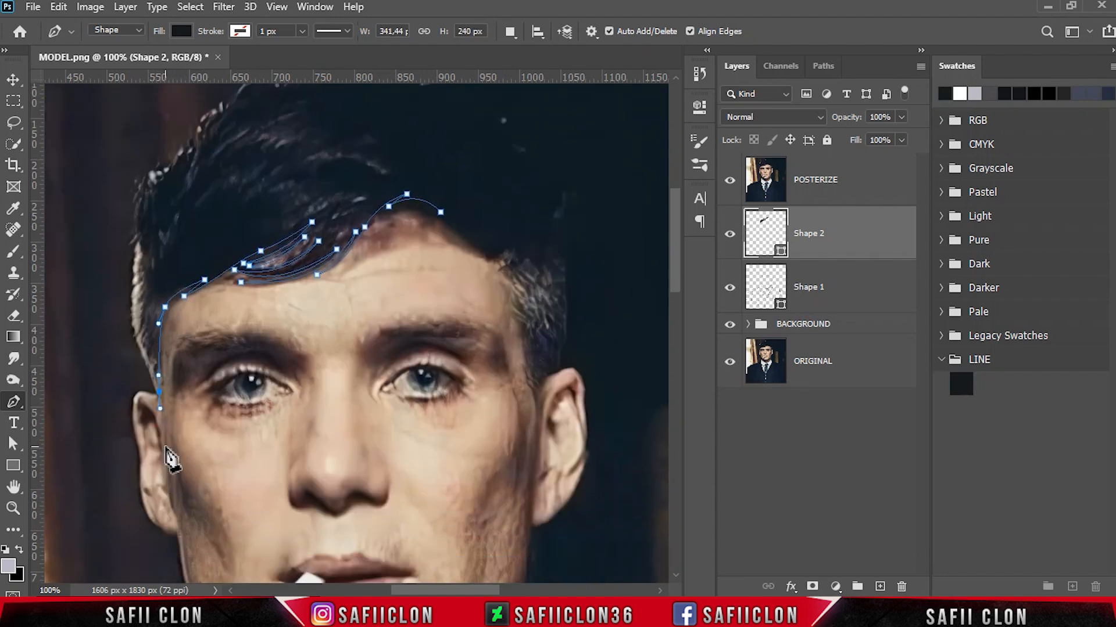
- Trace the hair's left-hand outer edge from the sideburn upward, adding a pointed tuft near the crown
{"action": "left_click_drag", "start_coordinate": [131, 300], "coordinate": [131, 279]}
{"action": "left_click_drag", "start_coordinate": [135, 246], "coordinate": [135, 234]}
{"action": "left_click_drag", "start_coordinate": [135, 203], "coordinate": [138, 192]}
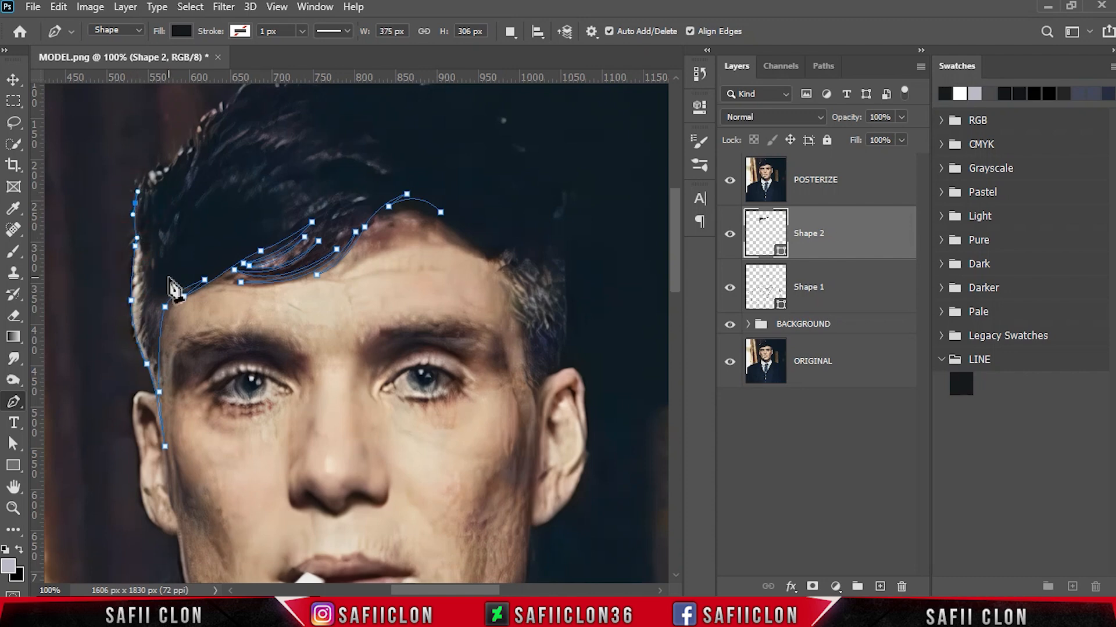
{"action": "scroll", "coordinate": [166, 277], "scroll_direction": "up", "scroll_amount": 3}
{"action": "left_click_drag", "start_coordinate": [146, 263], "coordinate": [258, 154]}
{"action": "left_click", "coordinate": [174, 233], "text": "alt"}
{"action": "left_click", "coordinate": [171, 256], "text": "alt"}
- Trace the top contour of the hair across the crown with a small peak and down the right-hand side
{"action": "left_click", "coordinate": [275, 165]}
{"action": "left_click_drag", "start_coordinate": [328, 148], "coordinate": [351, 131]}
{"action": "left_click_drag", "start_coordinate": [422, 167], "coordinate": [450, 176]}
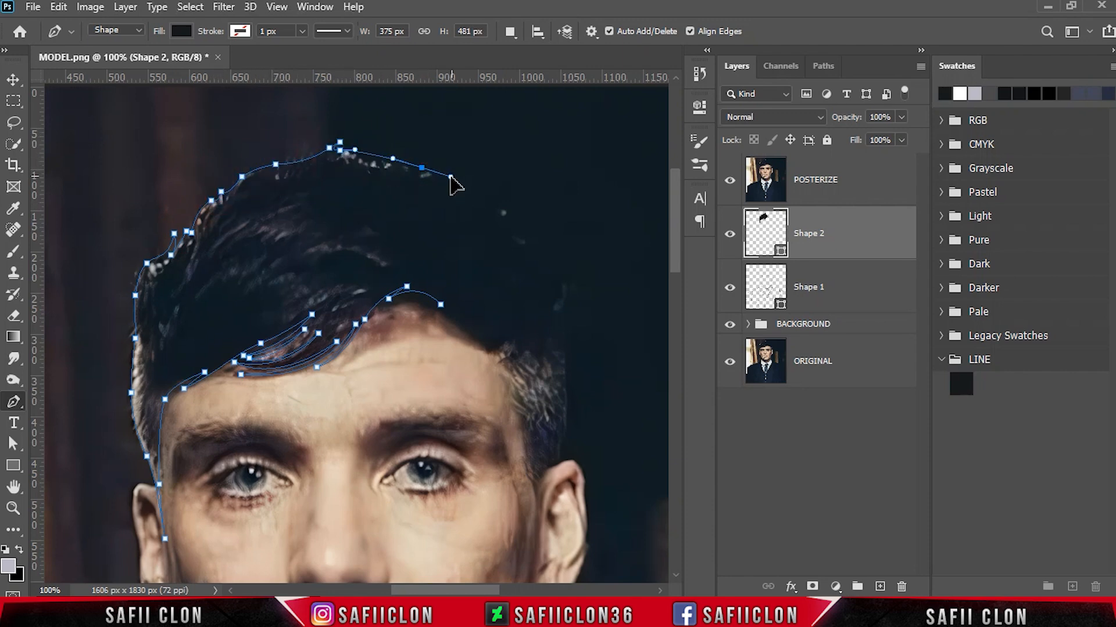
{"action": "scroll", "coordinate": [493, 217], "scroll_direction": "up", "scroll_amount": 2}
{"action": "left_click_drag", "start_coordinate": [492, 253], "coordinate": [564, 359]}
{"action": "scroll", "coordinate": [580, 317], "scroll_direction": "down", "scroll_amount": 2}
- Adjust the right-hand outer hair curve and continue it past the top of the ear into the sideburn tip
{"action": "scroll", "coordinate": [577, 326], "scroll_direction": "down", "scroll_amount": 3}
{"action": "left_click", "coordinate": [572, 219], "text": "ctrl"}
{"action": "left_click_drag", "start_coordinate": [574, 255], "coordinate": [580, 259]}
{"action": "left_click_drag", "start_coordinate": [572, 219], "coordinate": [573, 212]}
{"action": "left_click_drag", "start_coordinate": [559, 382], "coordinate": [547, 392]}
{"action": "left_click_drag", "start_coordinate": [542, 400], "coordinate": [545, 407]}
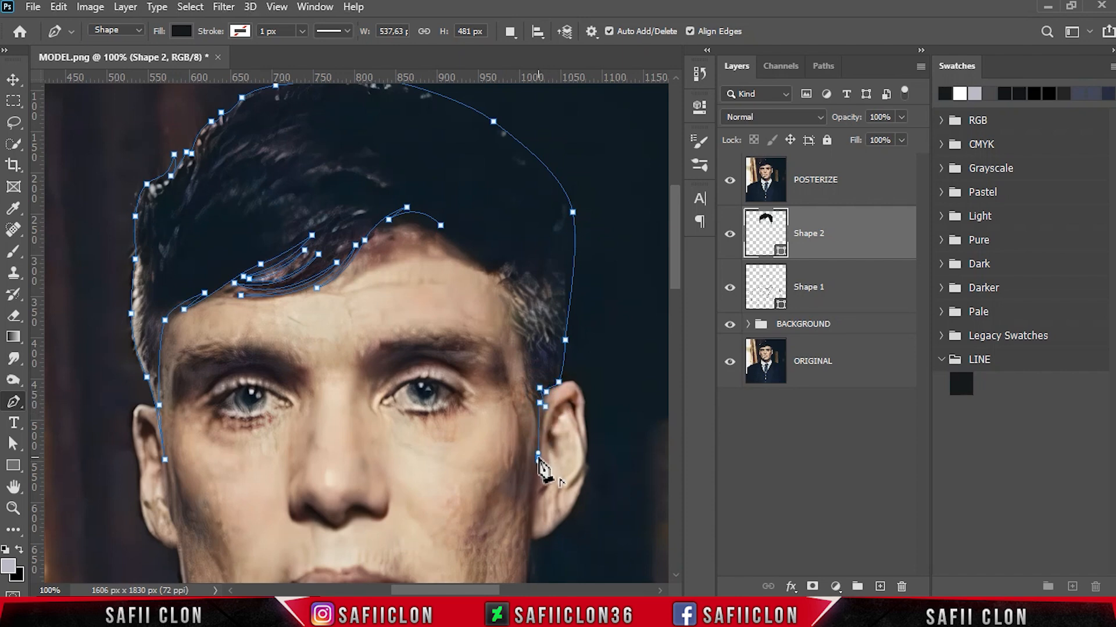
- Trace the right-hand inner hairline up from the sideburn with small spikes at the temple, ending at the forehead
{"action": "left_click_drag", "start_coordinate": [520, 338], "coordinate": [526, 345]}
{"action": "mouse_move", "coordinate": [506, 304]}
{"action": "left_mouse_down"}
{"action": "mouse_move", "coordinate": [516, 314]}
{"action": "mouse_move", "coordinate": [508, 305]}
{"action": "left_mouse_up"}
{"action": "left_click", "coordinate": [504, 263]}
{"action": "scroll", "coordinate": [486, 289], "scroll_direction": "up", "scroll_amount": 1}
{"action": "left_click", "coordinate": [452, 272]}
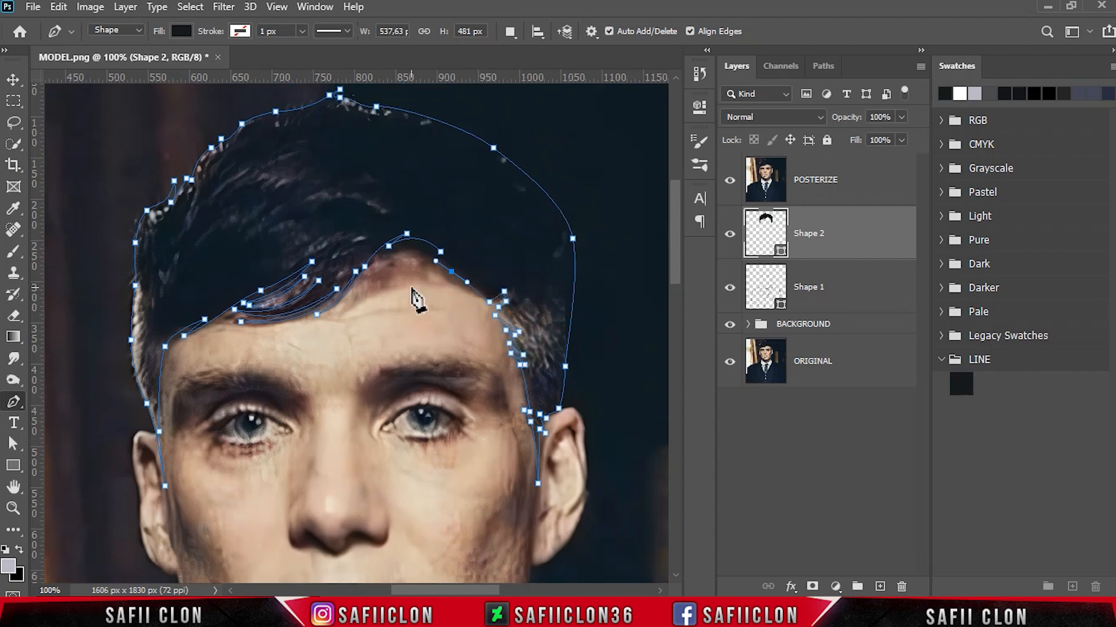
- Add curved strands across the central forehead hairline and close the hair shape at its starting point
{"action": "left_click", "coordinate": [330, 318]}
{"action": "mouse_move", "coordinate": [369, 280]}
{"action": "left_mouse_down"}
{"action": "mouse_move", "coordinate": [385, 278]}
{"action": "mouse_move", "coordinate": [365, 279]}
{"action": "left_mouse_up"}
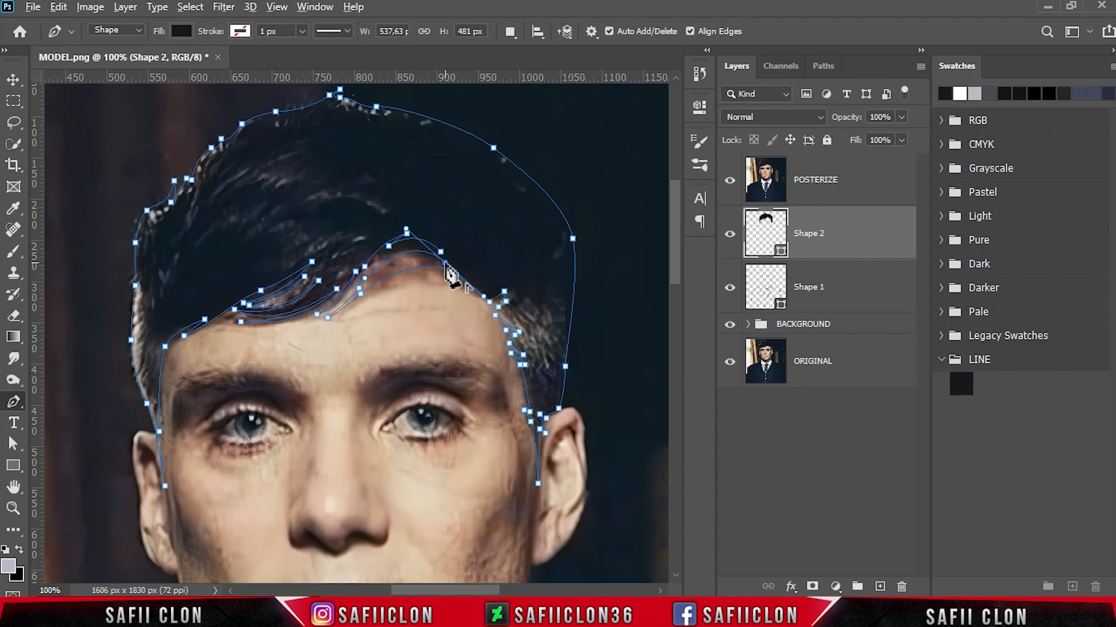
{"action": "left_click_drag", "start_coordinate": [383, 254], "coordinate": [345, 296]}
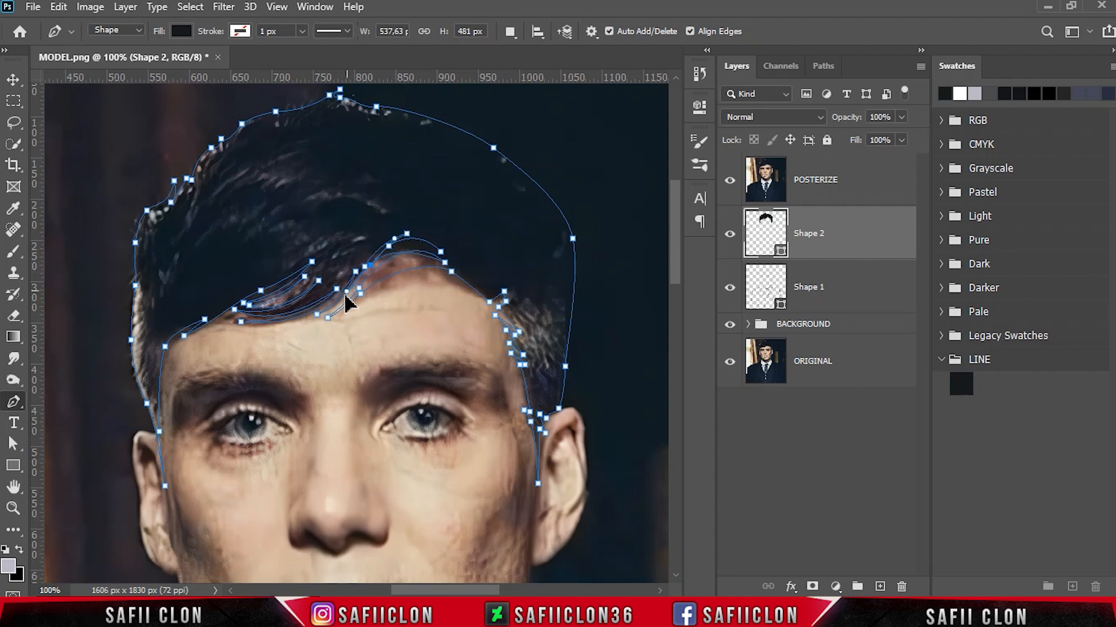
{"action": "left_click_drag", "start_coordinate": [441, 252], "coordinate": [466, 269]}
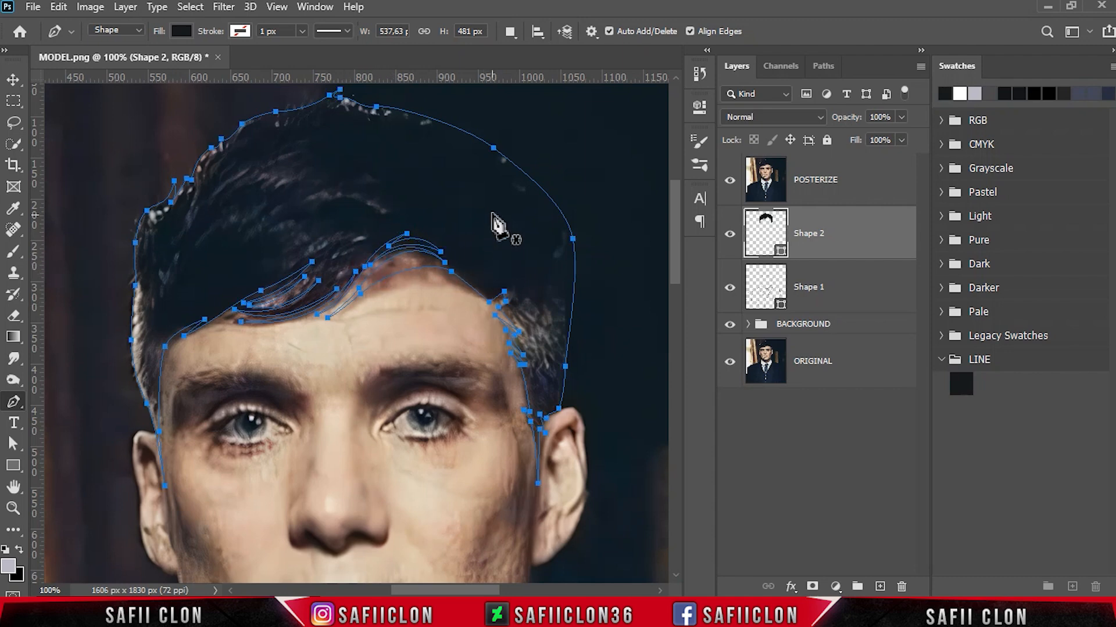
- Hide the POSTERIZE layer, deselect the hair path and review the filled hair together with the whole line drawing
{"action": "left_click", "coordinate": [730, 179]}
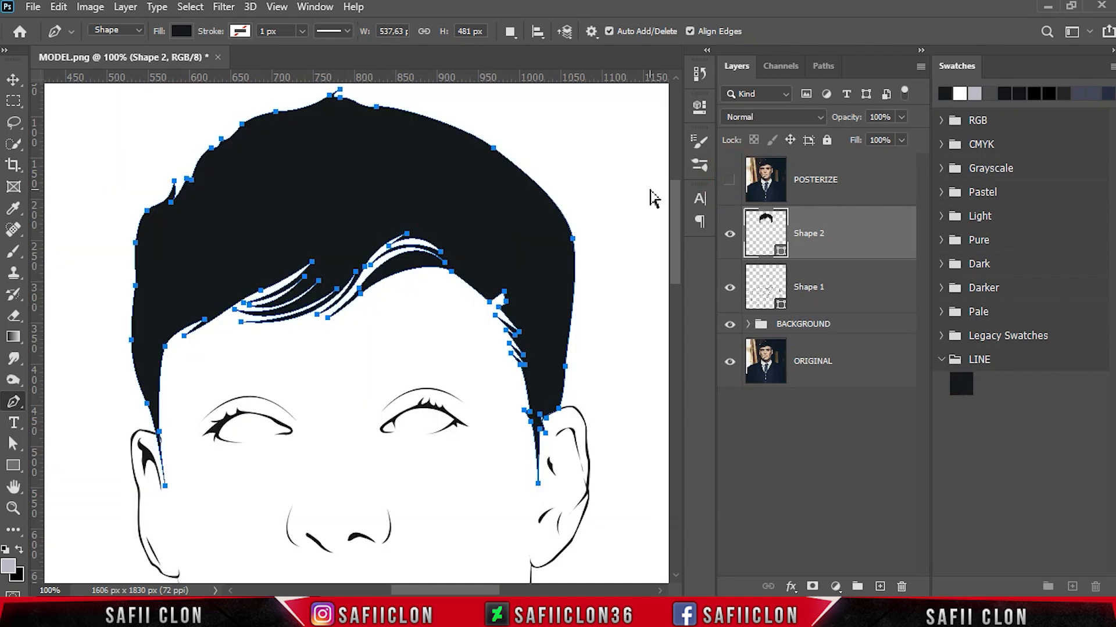
{"action": "key", "text": "Return"}
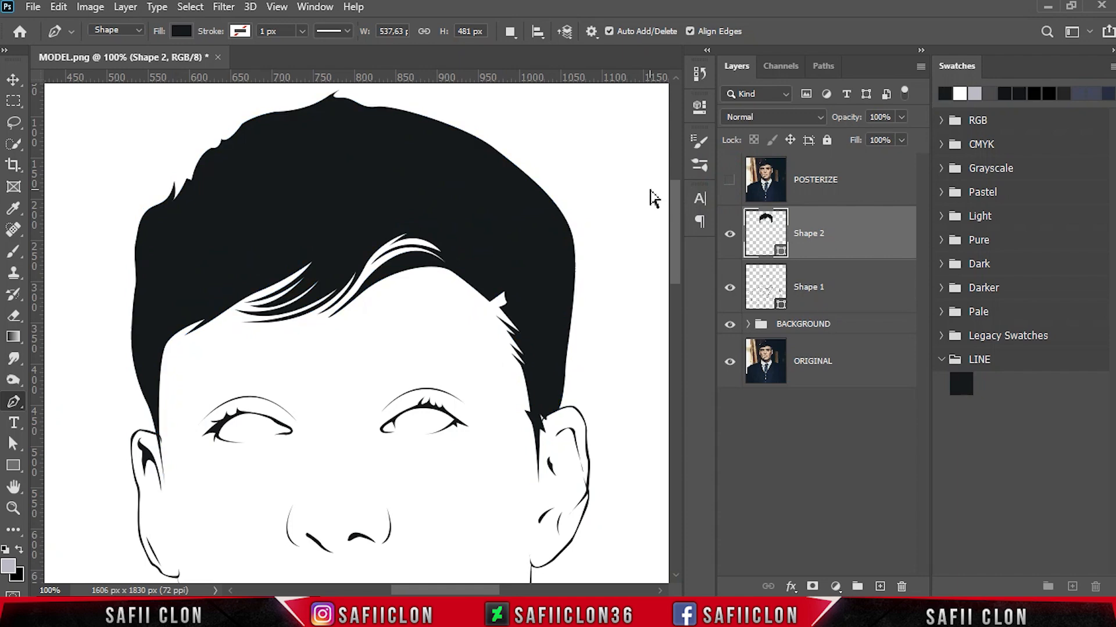
{"action": "key", "text": "ctrl+minus"}
{"action": "key", "text": "ctrl+minus"}
{"action": "key", "text": "ctrl+minus"}
{"action": "key", "text": "ctrl+minus"}
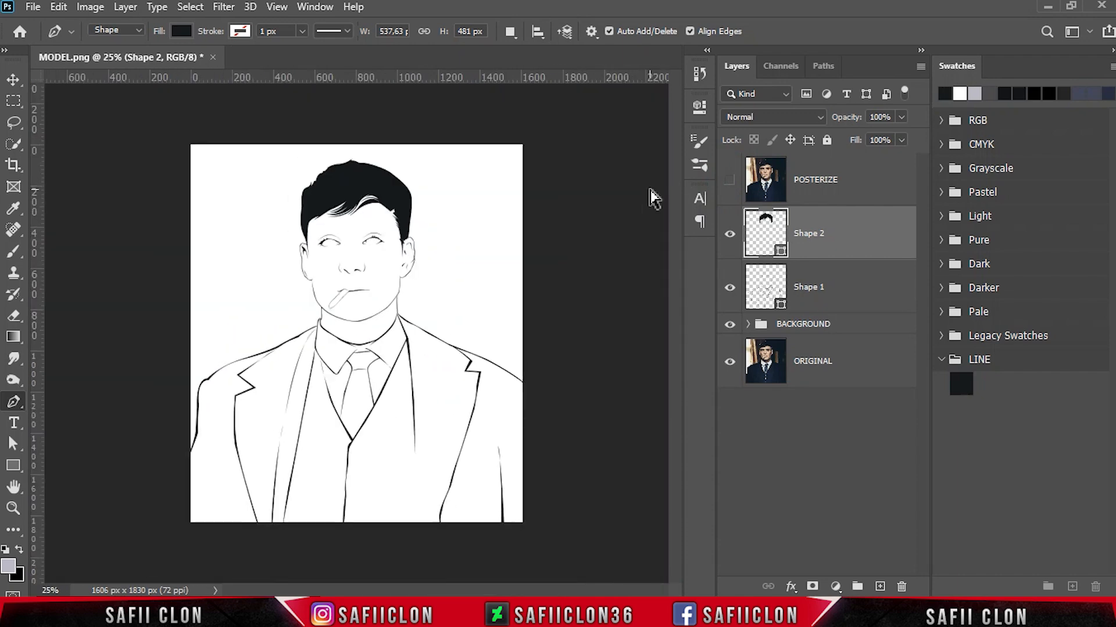
{"action": "key", "text": "ctrl+minus"}
- Reshape the anchor points of the hair strands above the central forehead so the white gaps become thinner and smoother
{"action": "key", "text": "ctrl+plus"}
{"action": "key", "text": "ctrl+plus"}
{"action": "key", "text": "ctrl+plus"}
{"action": "key", "text": "ctrl+plus"}
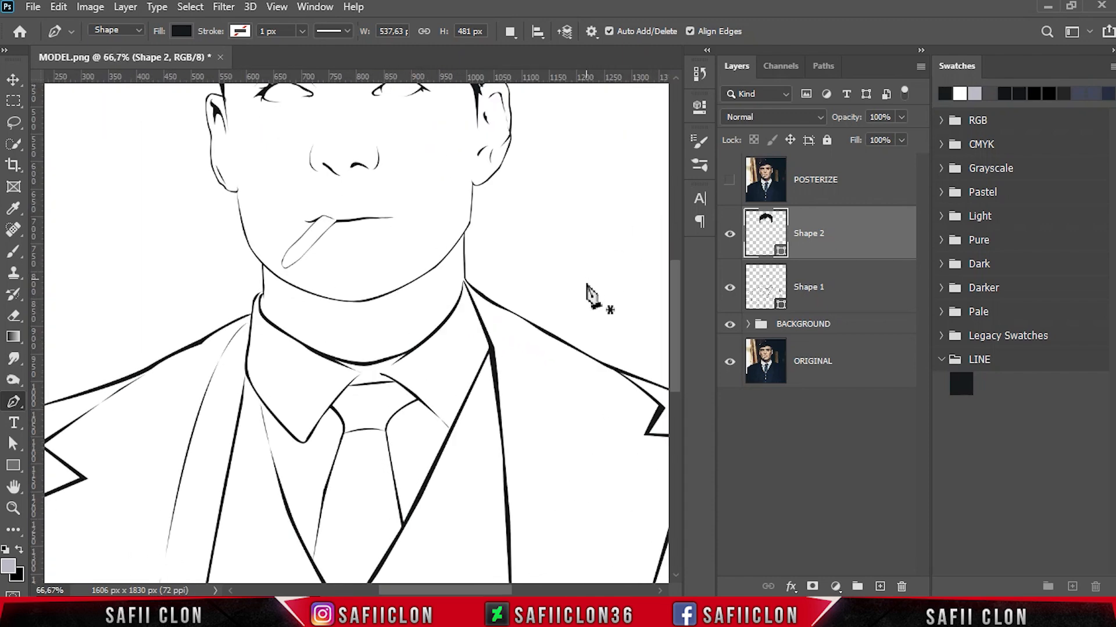
{"action": "scroll", "coordinate": [589, 341], "scroll_direction": "up", "scroll_amount": 6}
{"action": "key", "text": "ctrl+plus"}
{"action": "key", "text": "ctrl+plus"}
{"action": "key", "text": "ctrl+plus"}
{"action": "scroll", "coordinate": [590, 349], "scroll_direction": "up", "scroll_amount": 3}
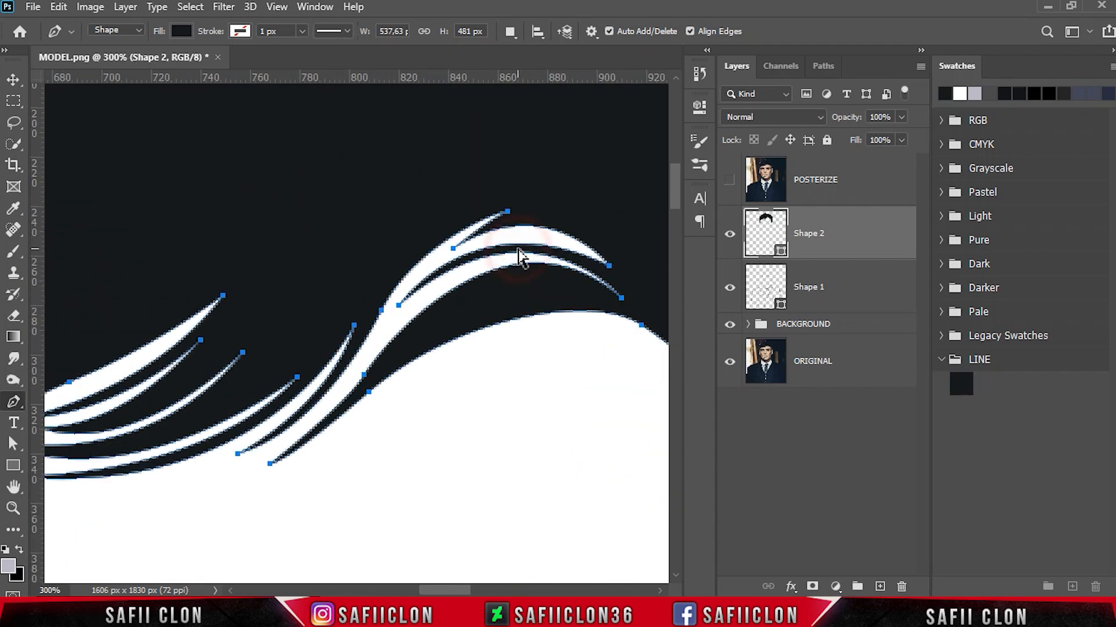
{"action": "left_click", "coordinate": [399, 304]}
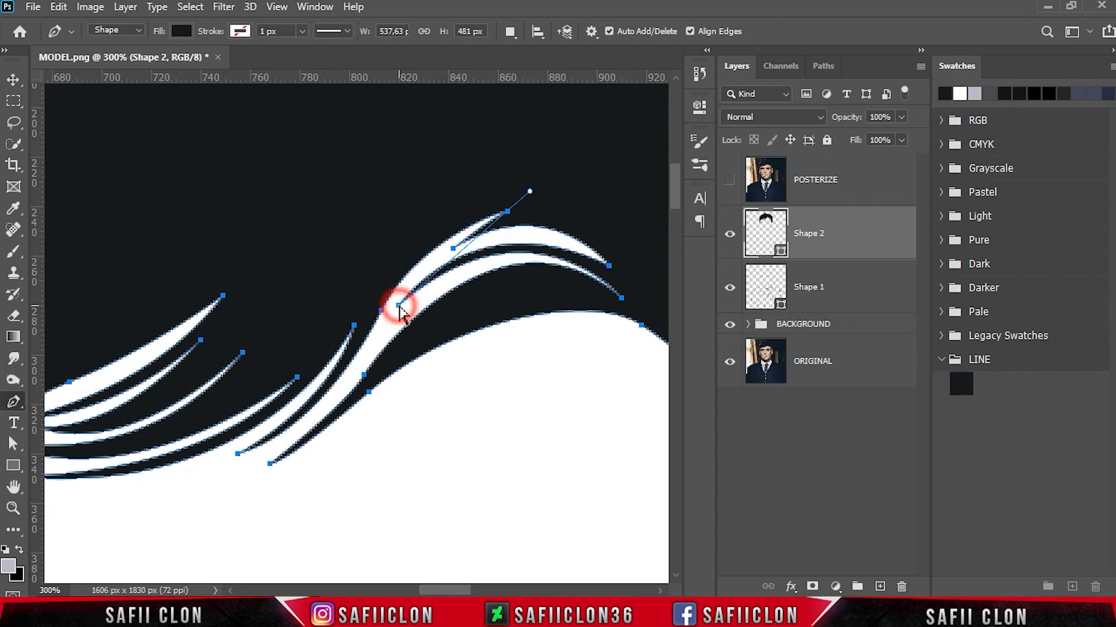
{"action": "left_click_drag", "start_coordinate": [390, 314], "coordinate": [402, 320]}
{"action": "mouse_move", "coordinate": [532, 207]}
{"action": "left_mouse_down"}
{"action": "mouse_move", "coordinate": [536, 229]}
{"action": "mouse_move", "coordinate": [505, 279]}
{"action": "mouse_move", "coordinate": [448, 179]}
{"action": "mouse_move", "coordinate": [480, 175]}
{"action": "mouse_move", "coordinate": [453, 250]}
{"action": "mouse_move", "coordinate": [522, 229]}
{"action": "mouse_move", "coordinate": [568, 194]}
{"action": "mouse_move", "coordinate": [523, 185]}
{"action": "mouse_move", "coordinate": [538, 173]}
{"action": "mouse_move", "coordinate": [538, 186]}
{"action": "left_mouse_up"}
{"action": "left_click_drag", "start_coordinate": [421, 277], "coordinate": [509, 243]}
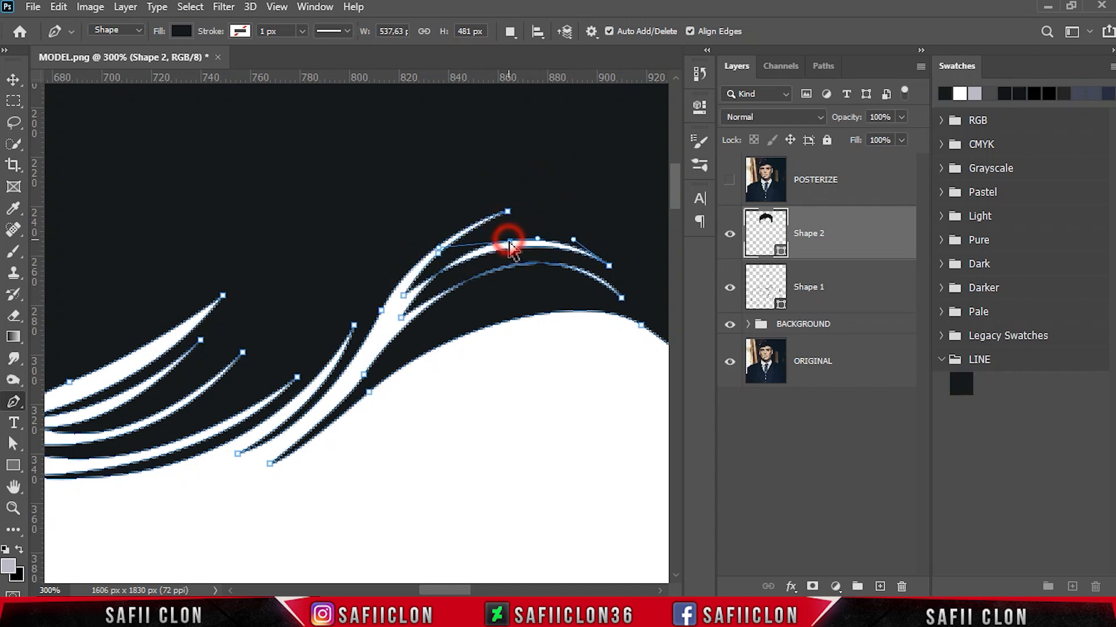
- Rename the Shape 2 layer as HAIR and the Shape 1 layer as LINE
{"action": "scroll", "coordinate": [509, 387], "scroll_direction": "down", "scroll_amount": 7}
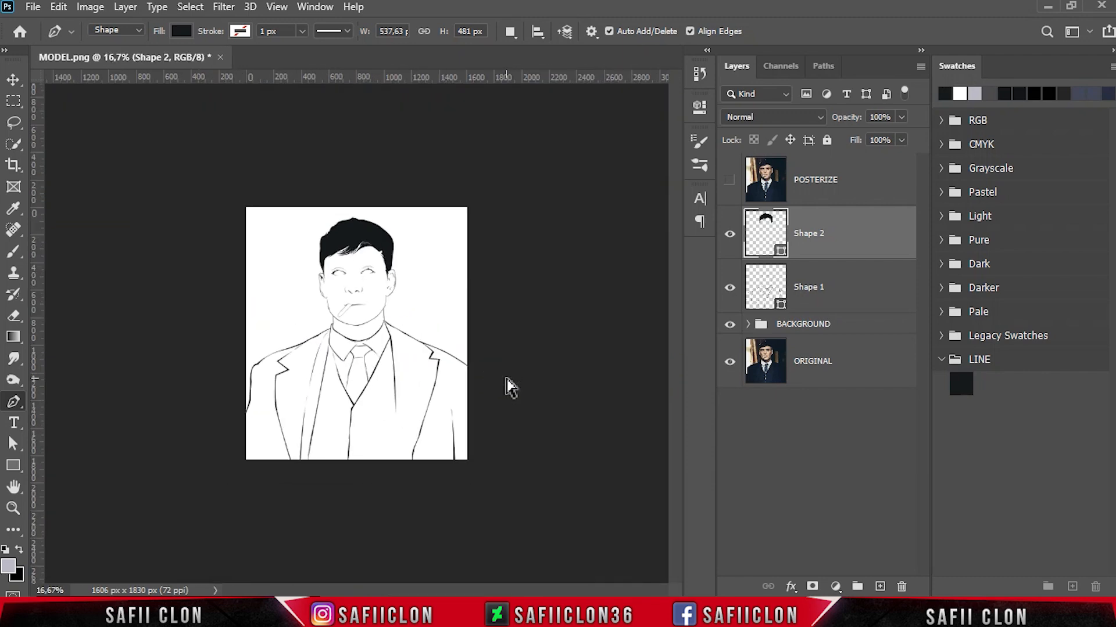
{"action": "scroll", "coordinate": [508, 386], "scroll_direction": "up", "scroll_amount": 2}
{"action": "scroll", "coordinate": [510, 388], "scroll_direction": "down", "scroll_amount": 1}
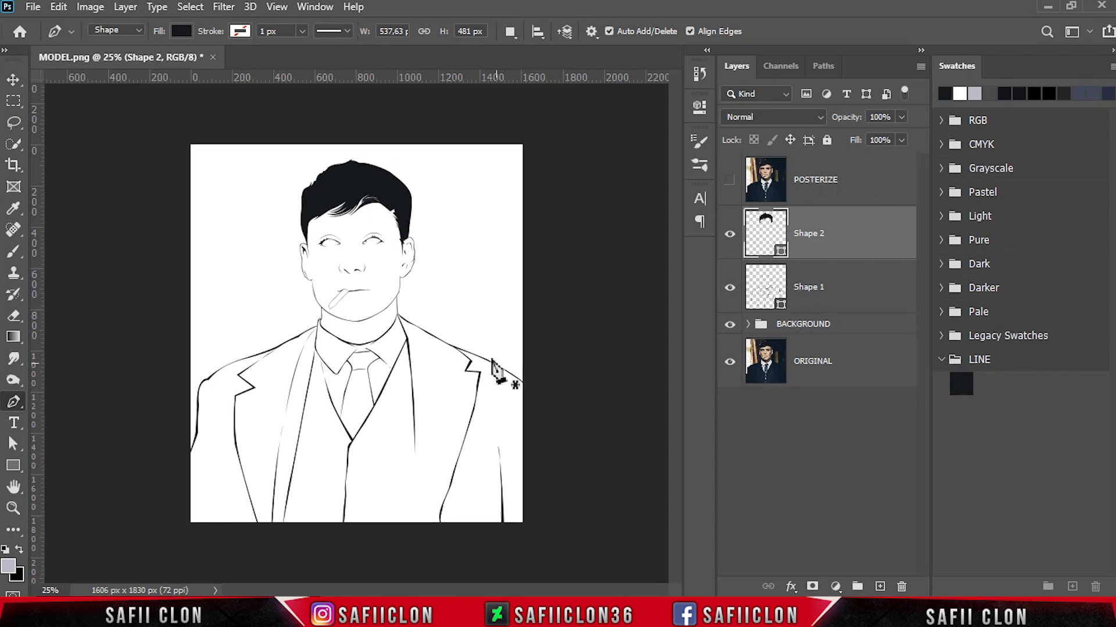
{"action": "double_click", "coordinate": [808, 234]}
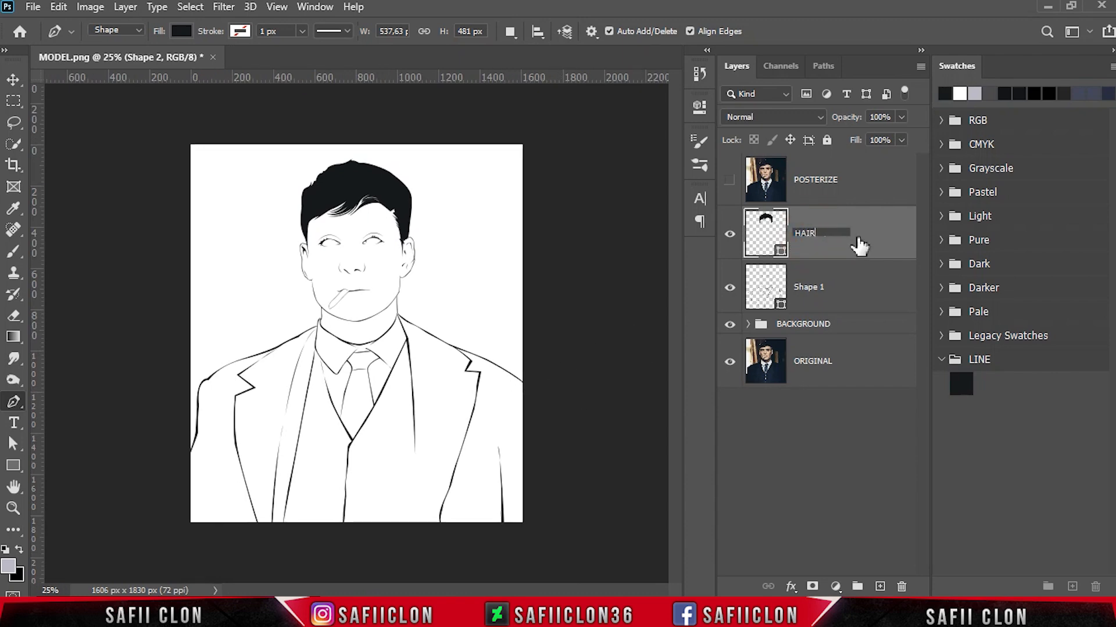
{"action": "left_click", "coordinate": [810, 293]}
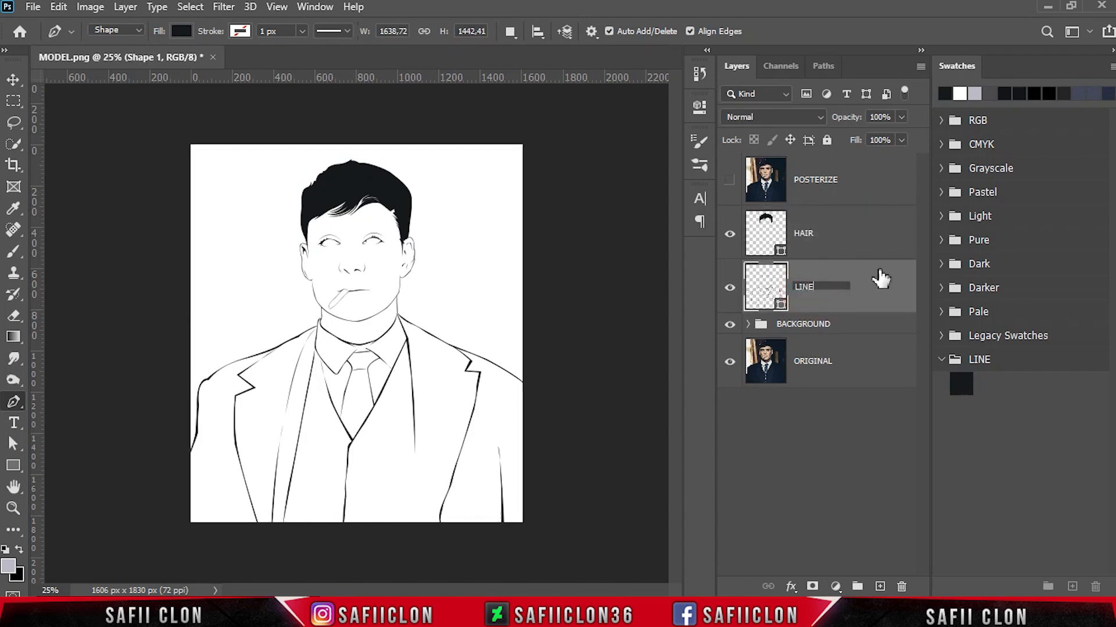
- Group the HAIR and LINE layers into a new group named LINEART and check the group's visibility
{"action": "left_click", "coordinate": [889, 288]}
{"action": "left_click", "coordinate": [730, 288]}
{"action": "left_click", "coordinate": [729, 288]}
{"action": "left_click", "coordinate": [730, 234]}
{"action": "left_click", "coordinate": [854, 283]}
{"action": "left_click", "coordinate": [848, 235], "text": "shift"}
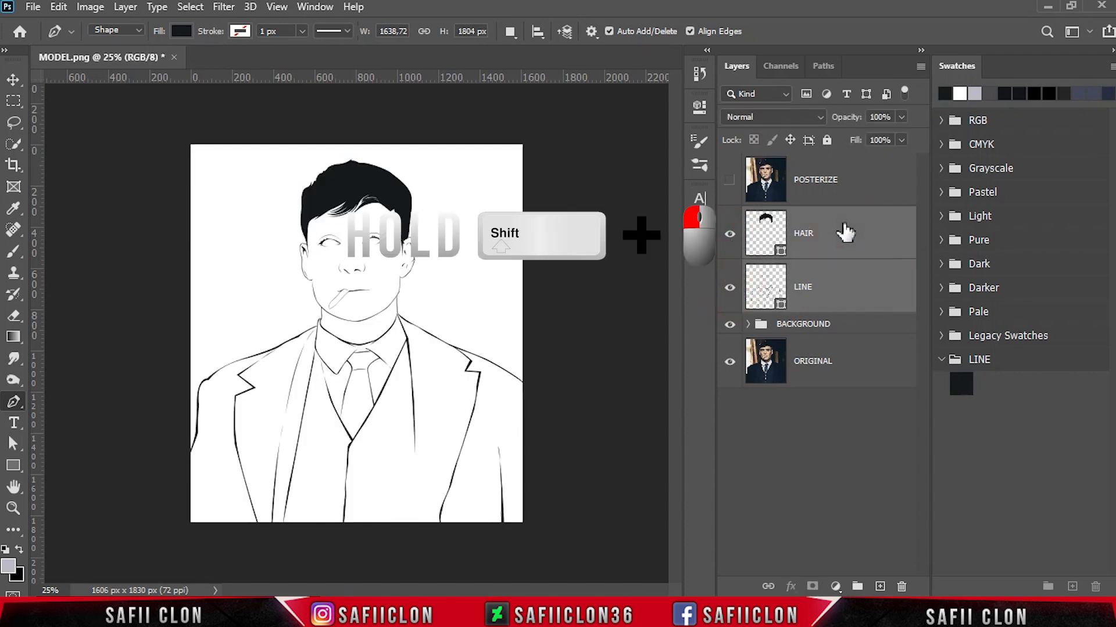
{"action": "right_click", "coordinate": [847, 233]}
{"action": "left_click", "coordinate": [883, 117]}
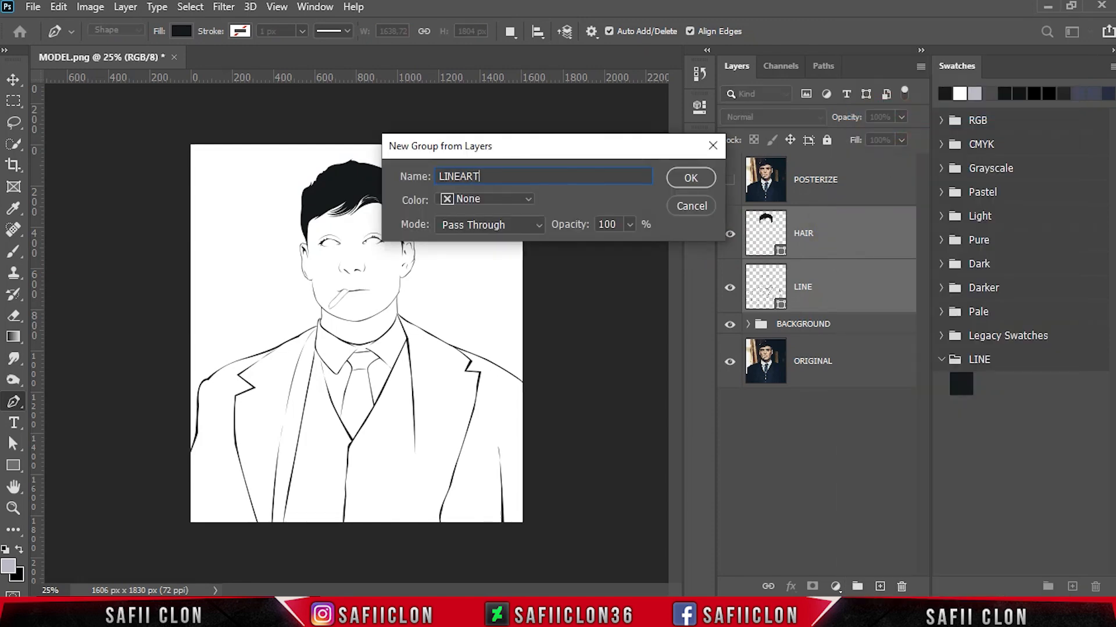
{"action": "left_click", "coordinate": [696, 182]}
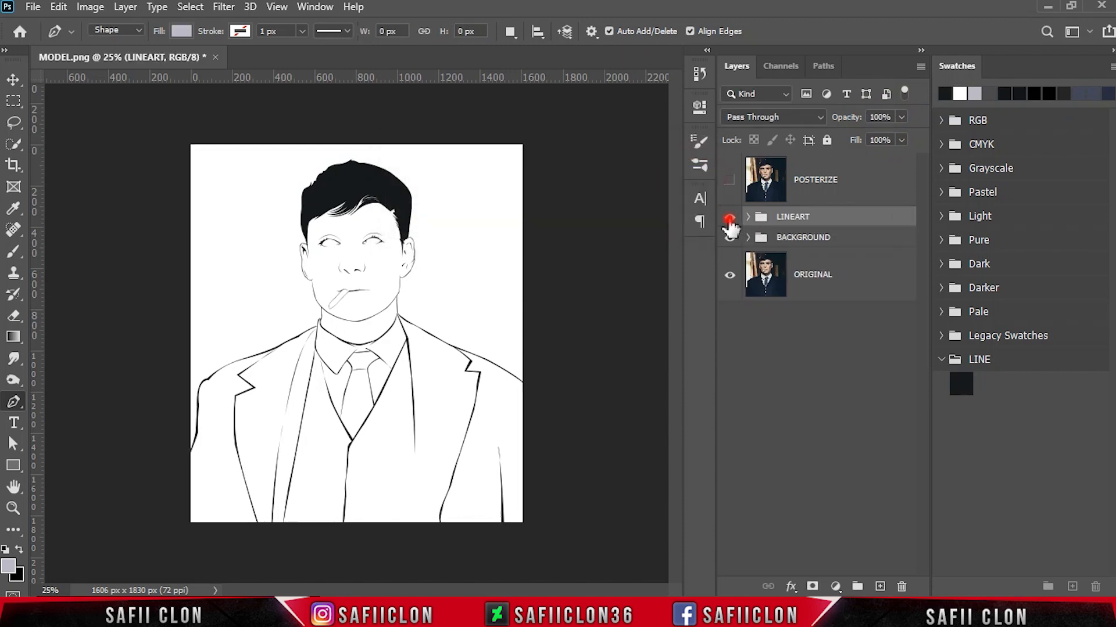
{"action": "left_click", "coordinate": [729, 217]}
{"action": "left_click", "coordinate": [730, 217]}
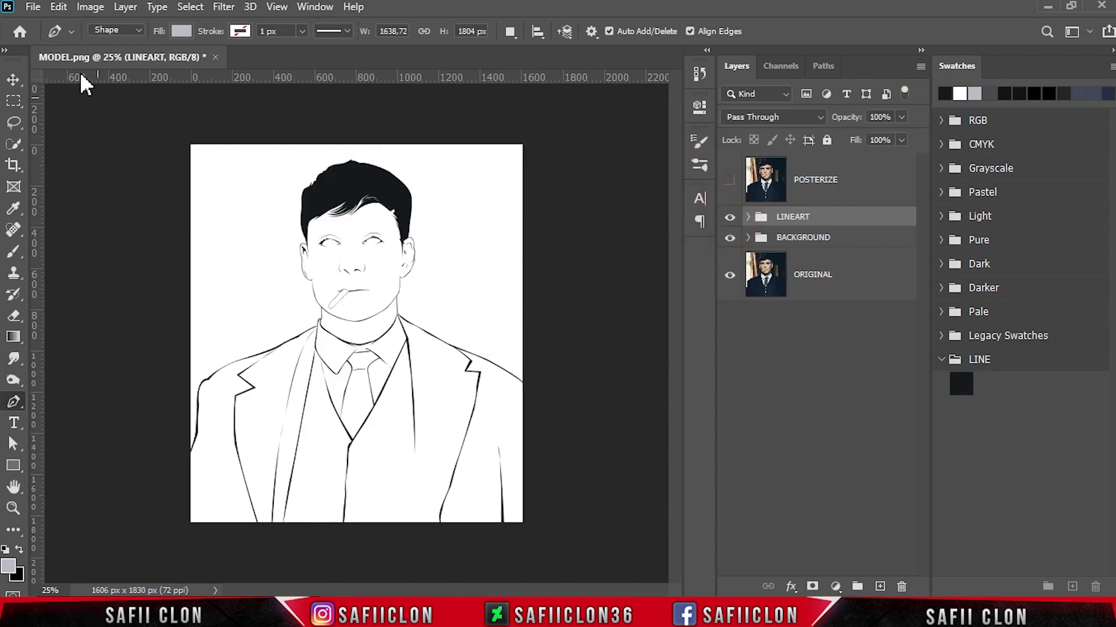
- Save the document as MODEL.psd in Photoshop format in the Thomas Shelby folder, with layers and maximized compatibility
{"action": "left_click", "coordinate": [33, 7]}
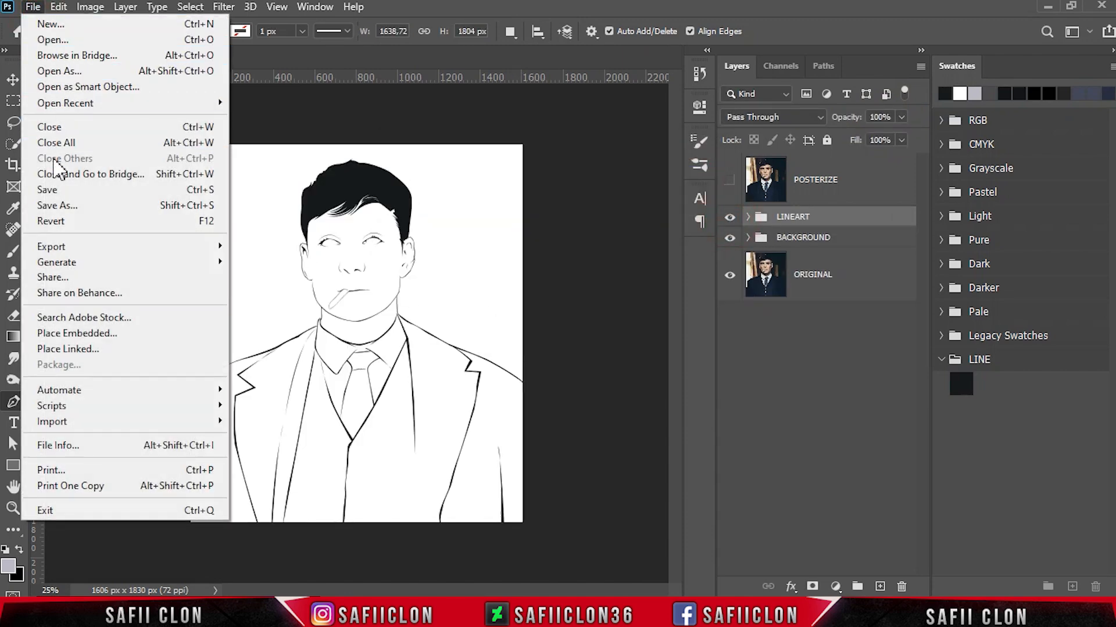
{"action": "left_click", "coordinate": [64, 204]}
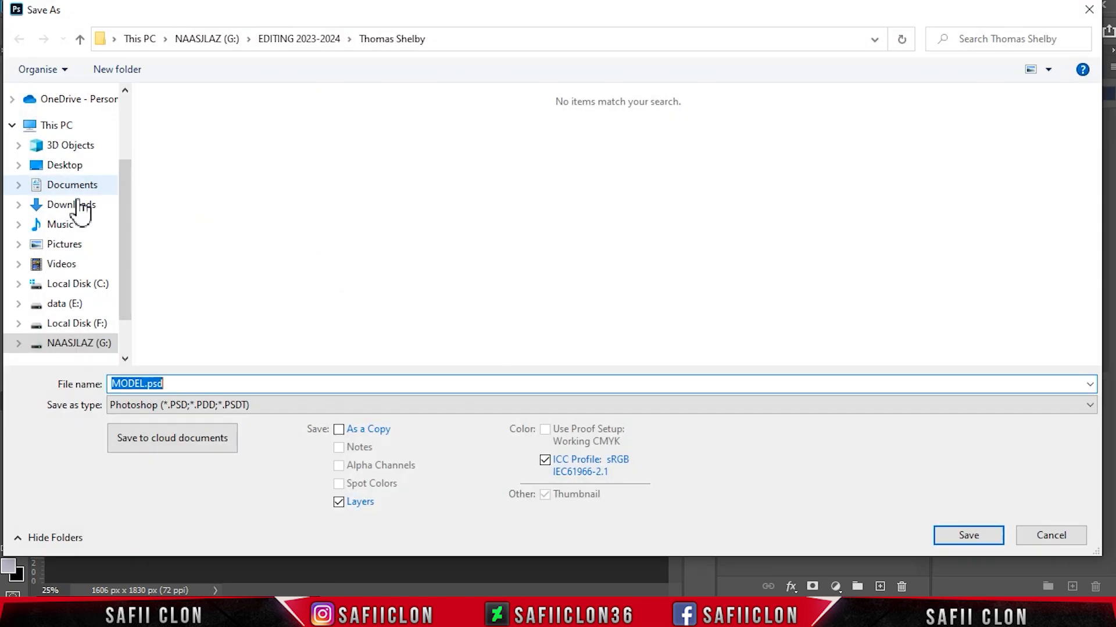
{"action": "left_click", "coordinate": [302, 405]}
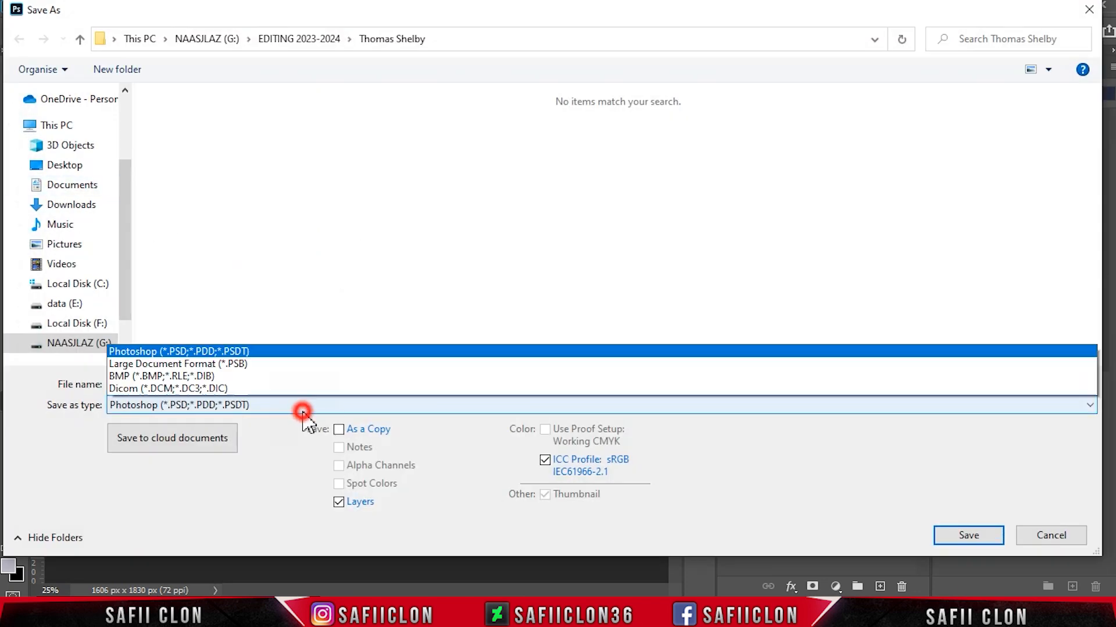
{"action": "left_click", "coordinate": [199, 129]}
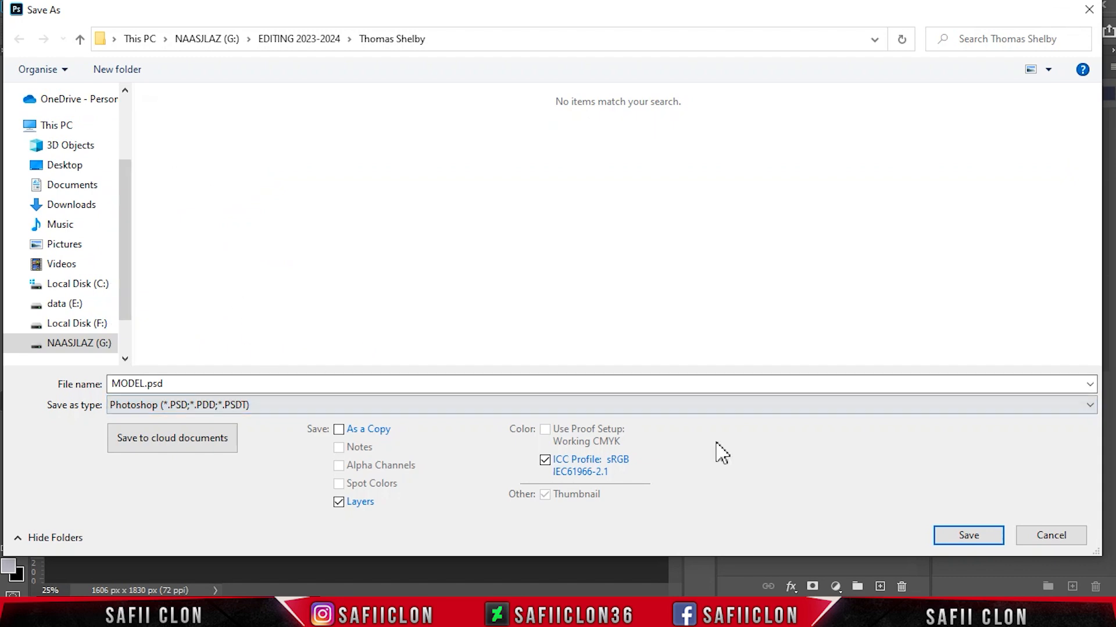
{"action": "left_click", "coordinate": [968, 535]}
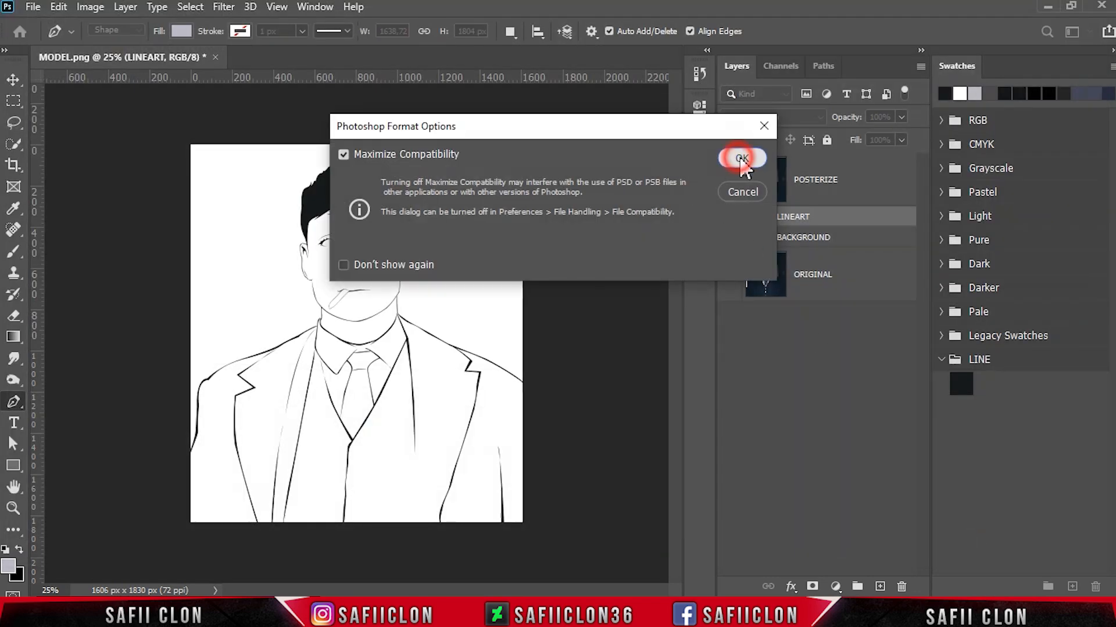
{"action": "left_click", "coordinate": [742, 158]}
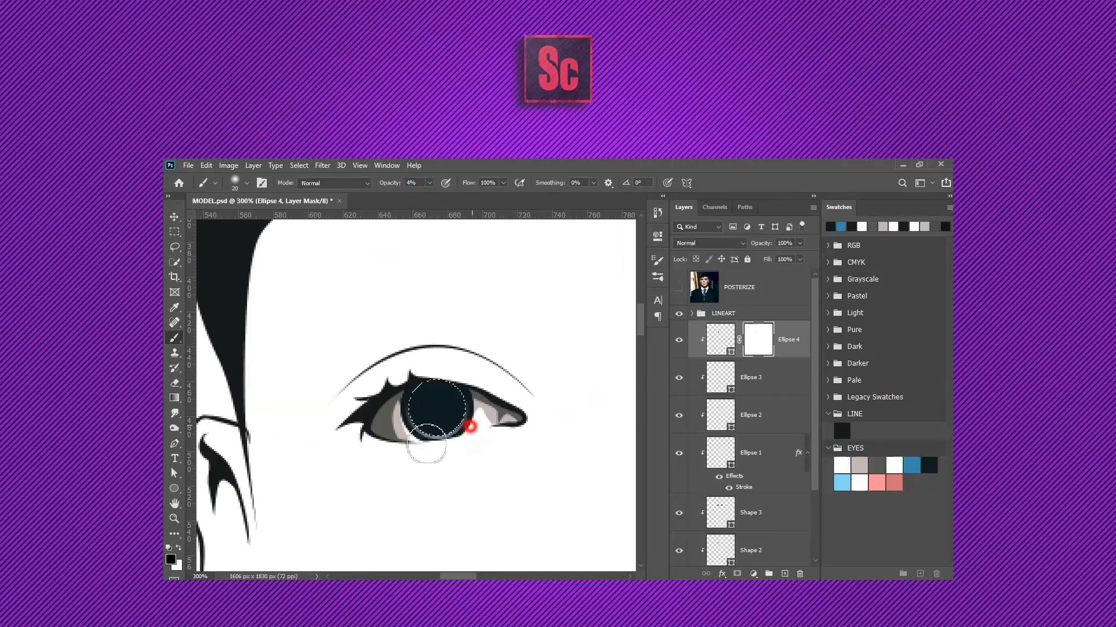
- Brush black on the Ellipse 4 layer mask to fade the lower part of the dark circle over the blue iris
{"action": "left_click_drag", "start_coordinate": [473, 428], "coordinate": [416, 415]}
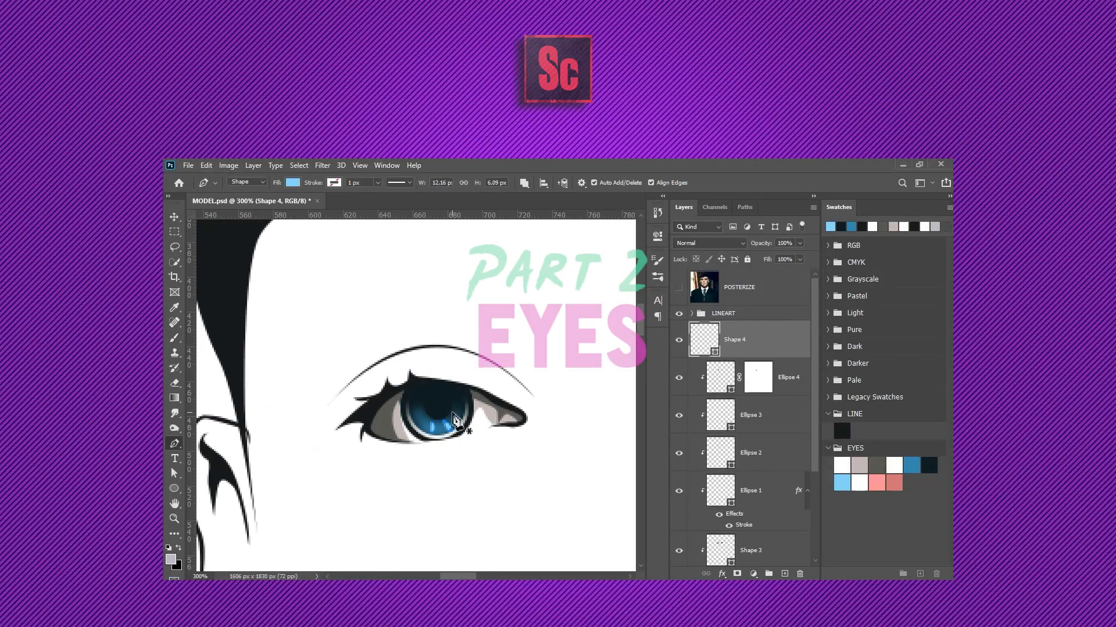
{"action": "left_click", "coordinate": [523, 182]}
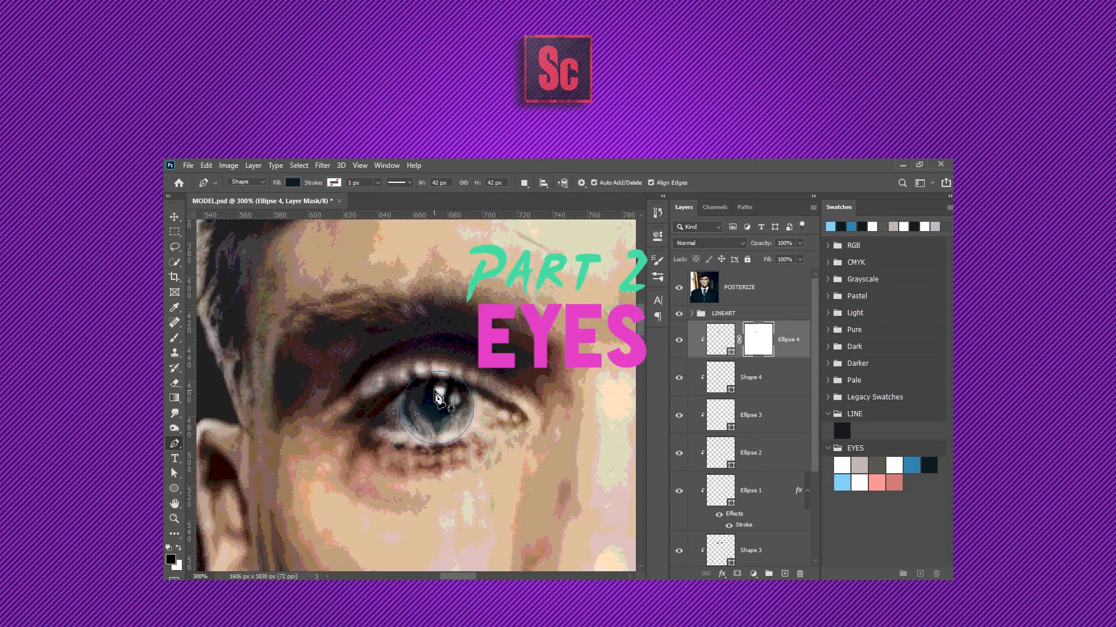